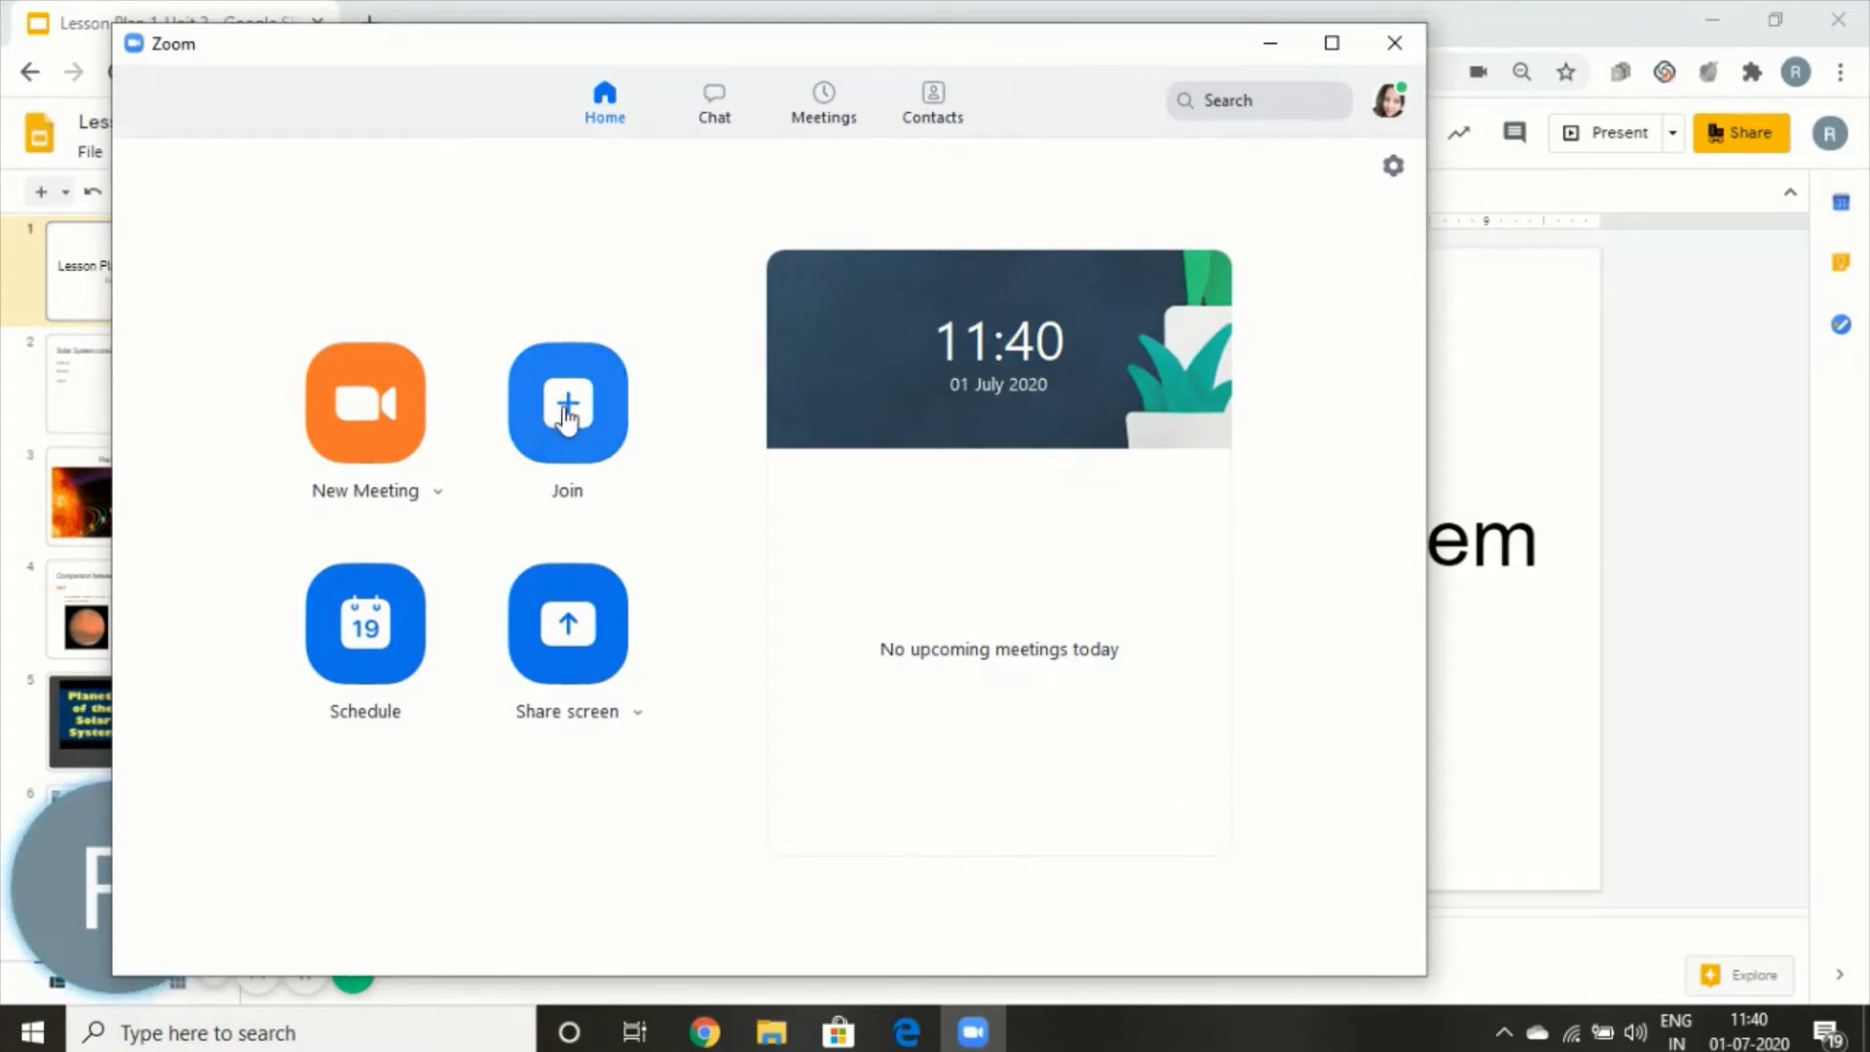
- Start a new Zoom meeting and join its audio using the computer's speakers and microphone
{"action": "left_click", "coordinate": [369, 433]}
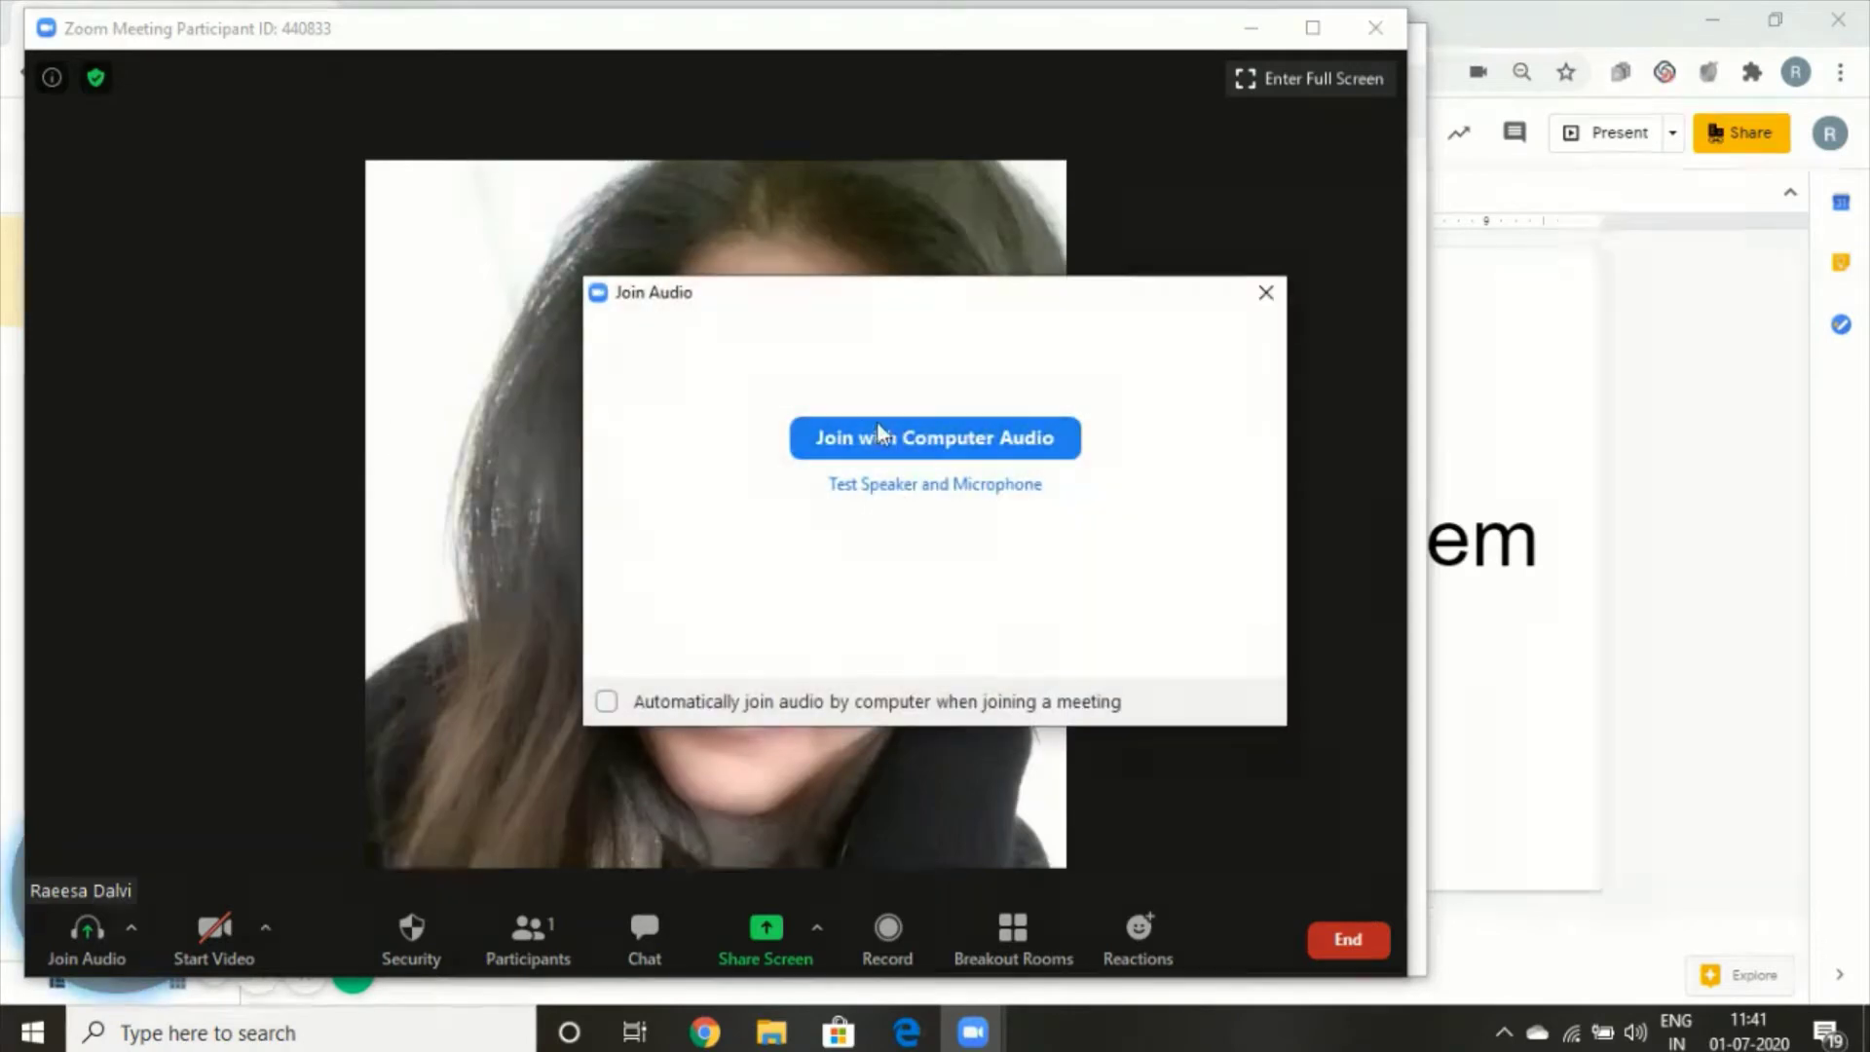
{"action": "left_click", "coordinate": [894, 431]}
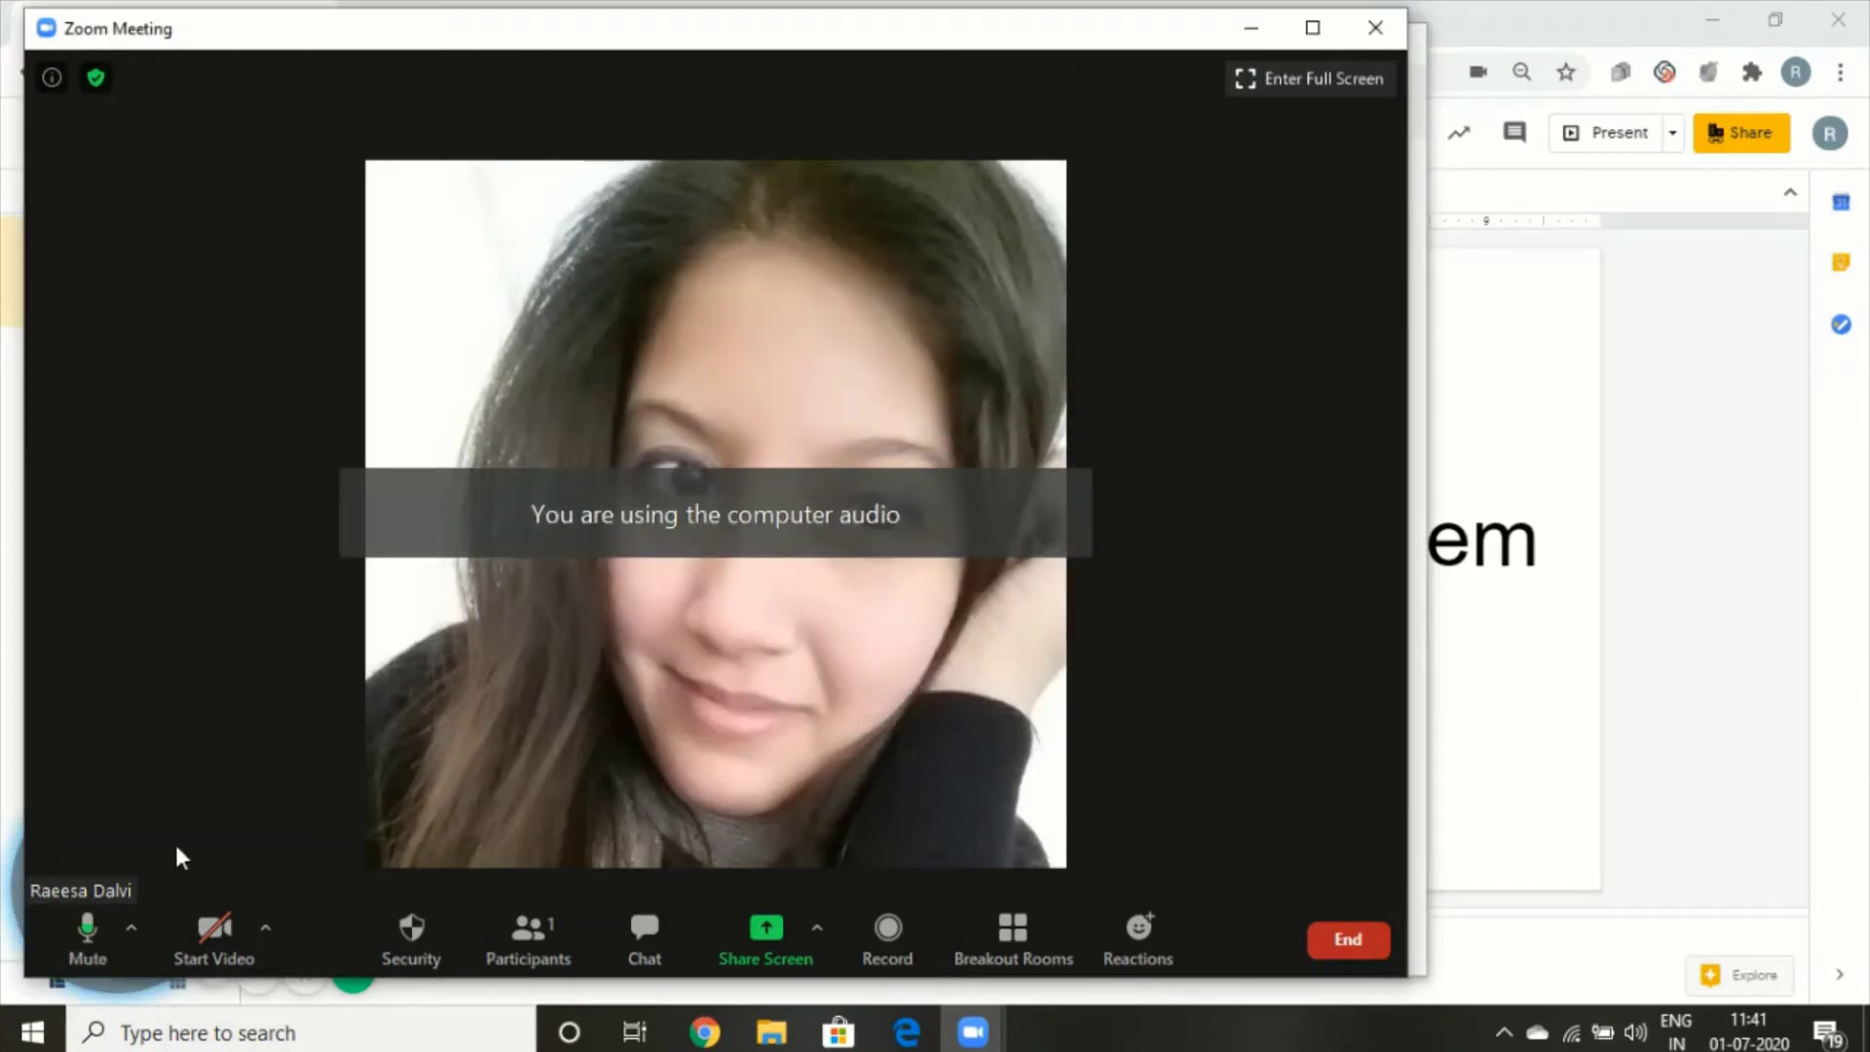
- Share a blank Whiteboard from the Basic share options
{"action": "left_click", "coordinate": [755, 938]}
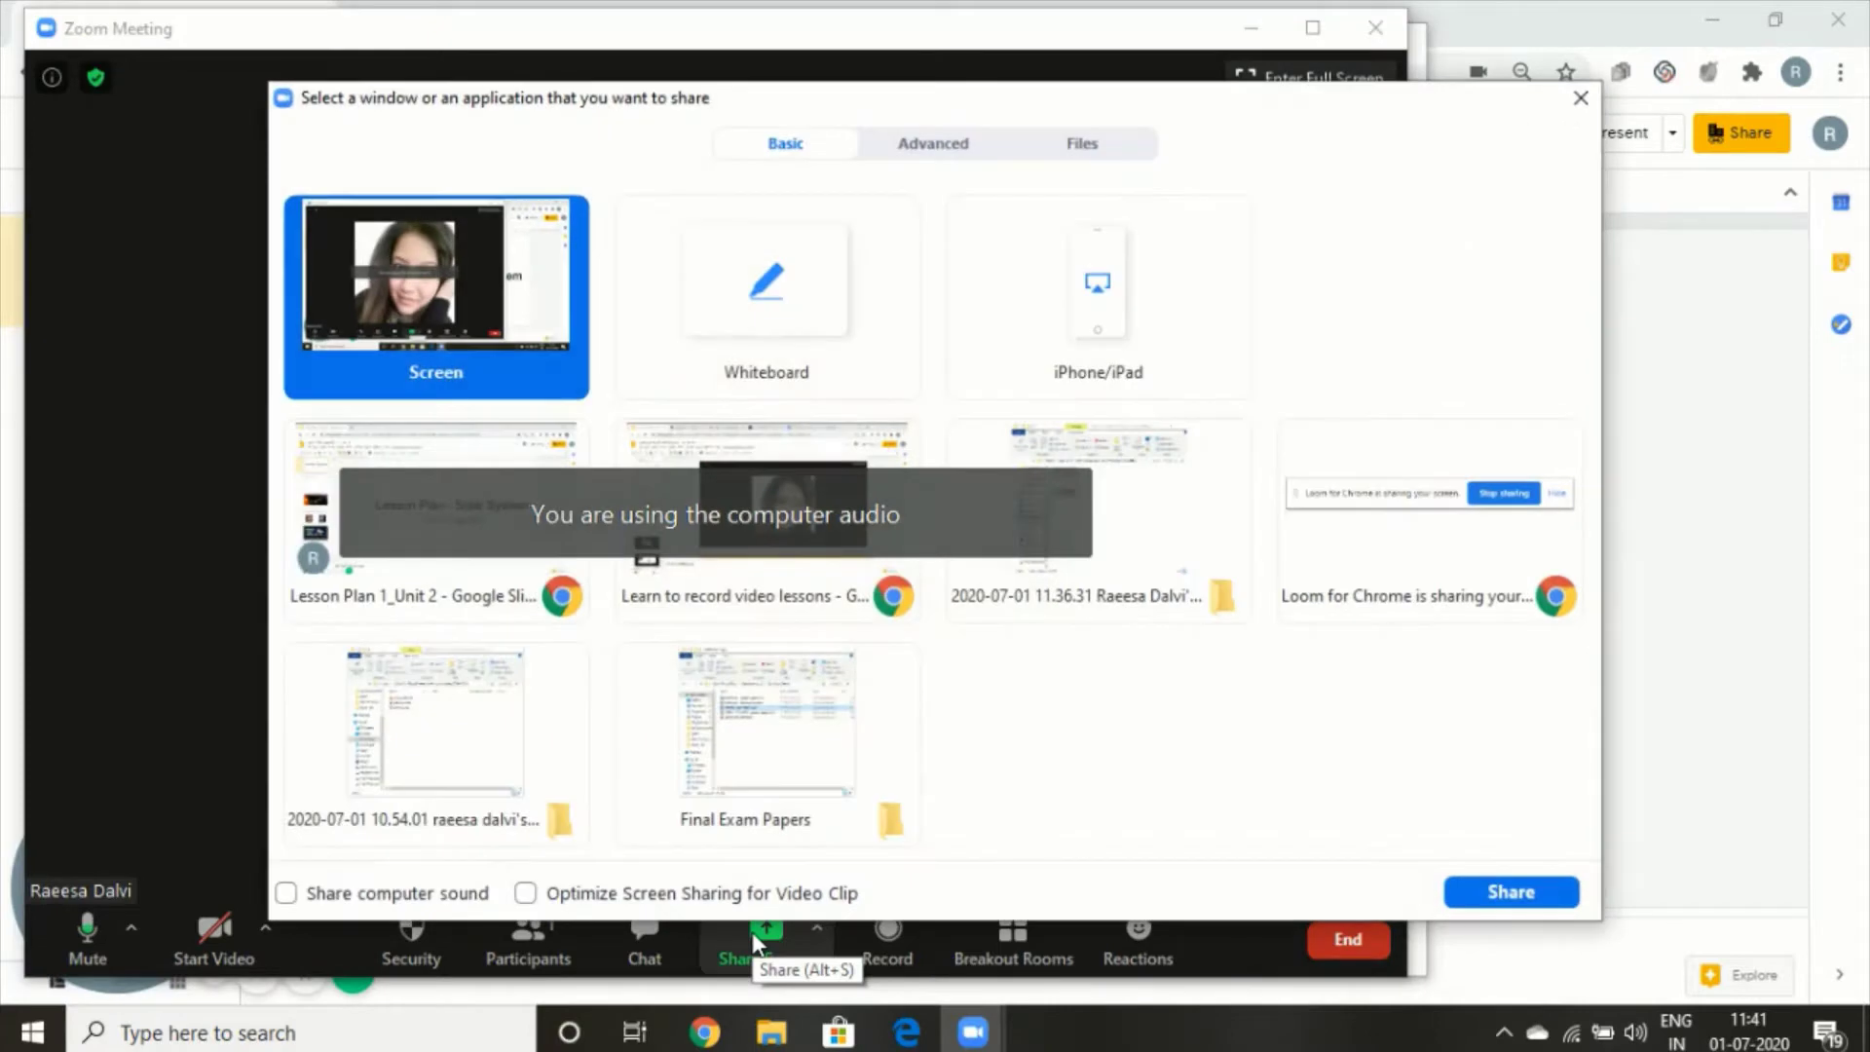
{"action": "left_click", "coordinate": [724, 345]}
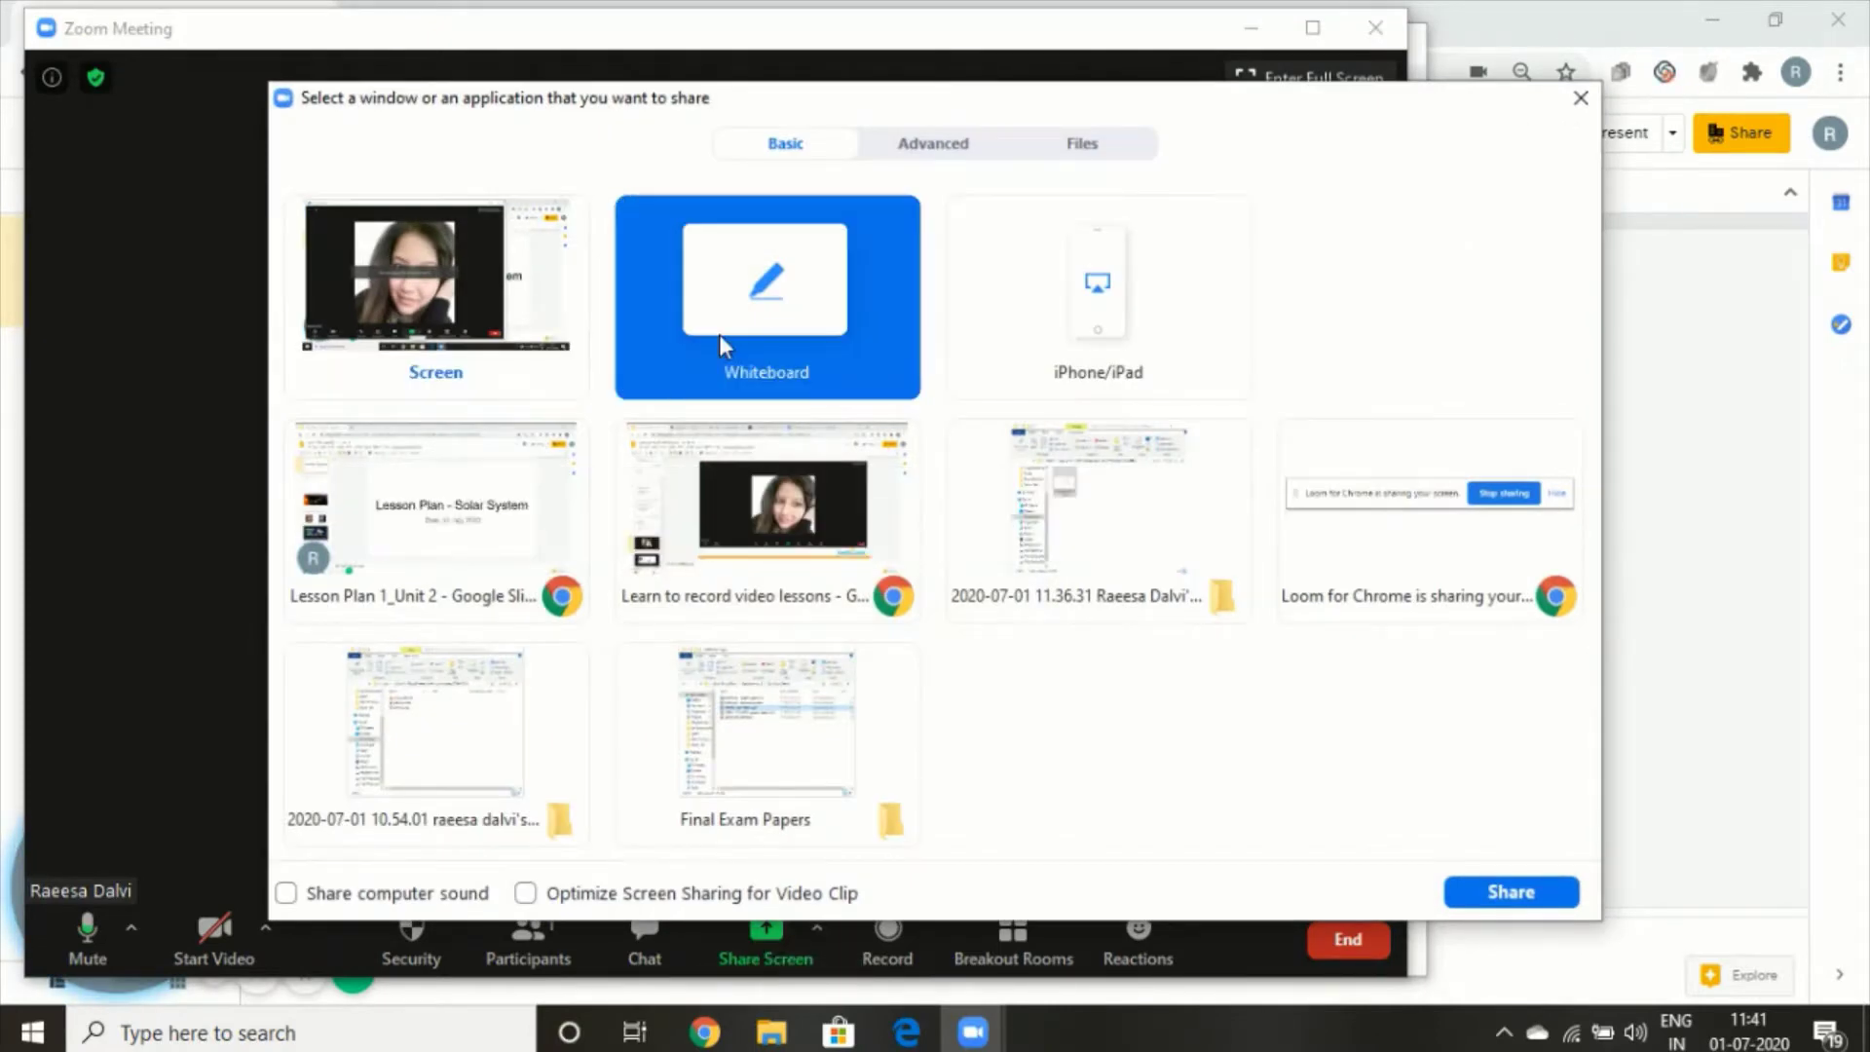
{"action": "left_click", "coordinate": [1490, 891]}
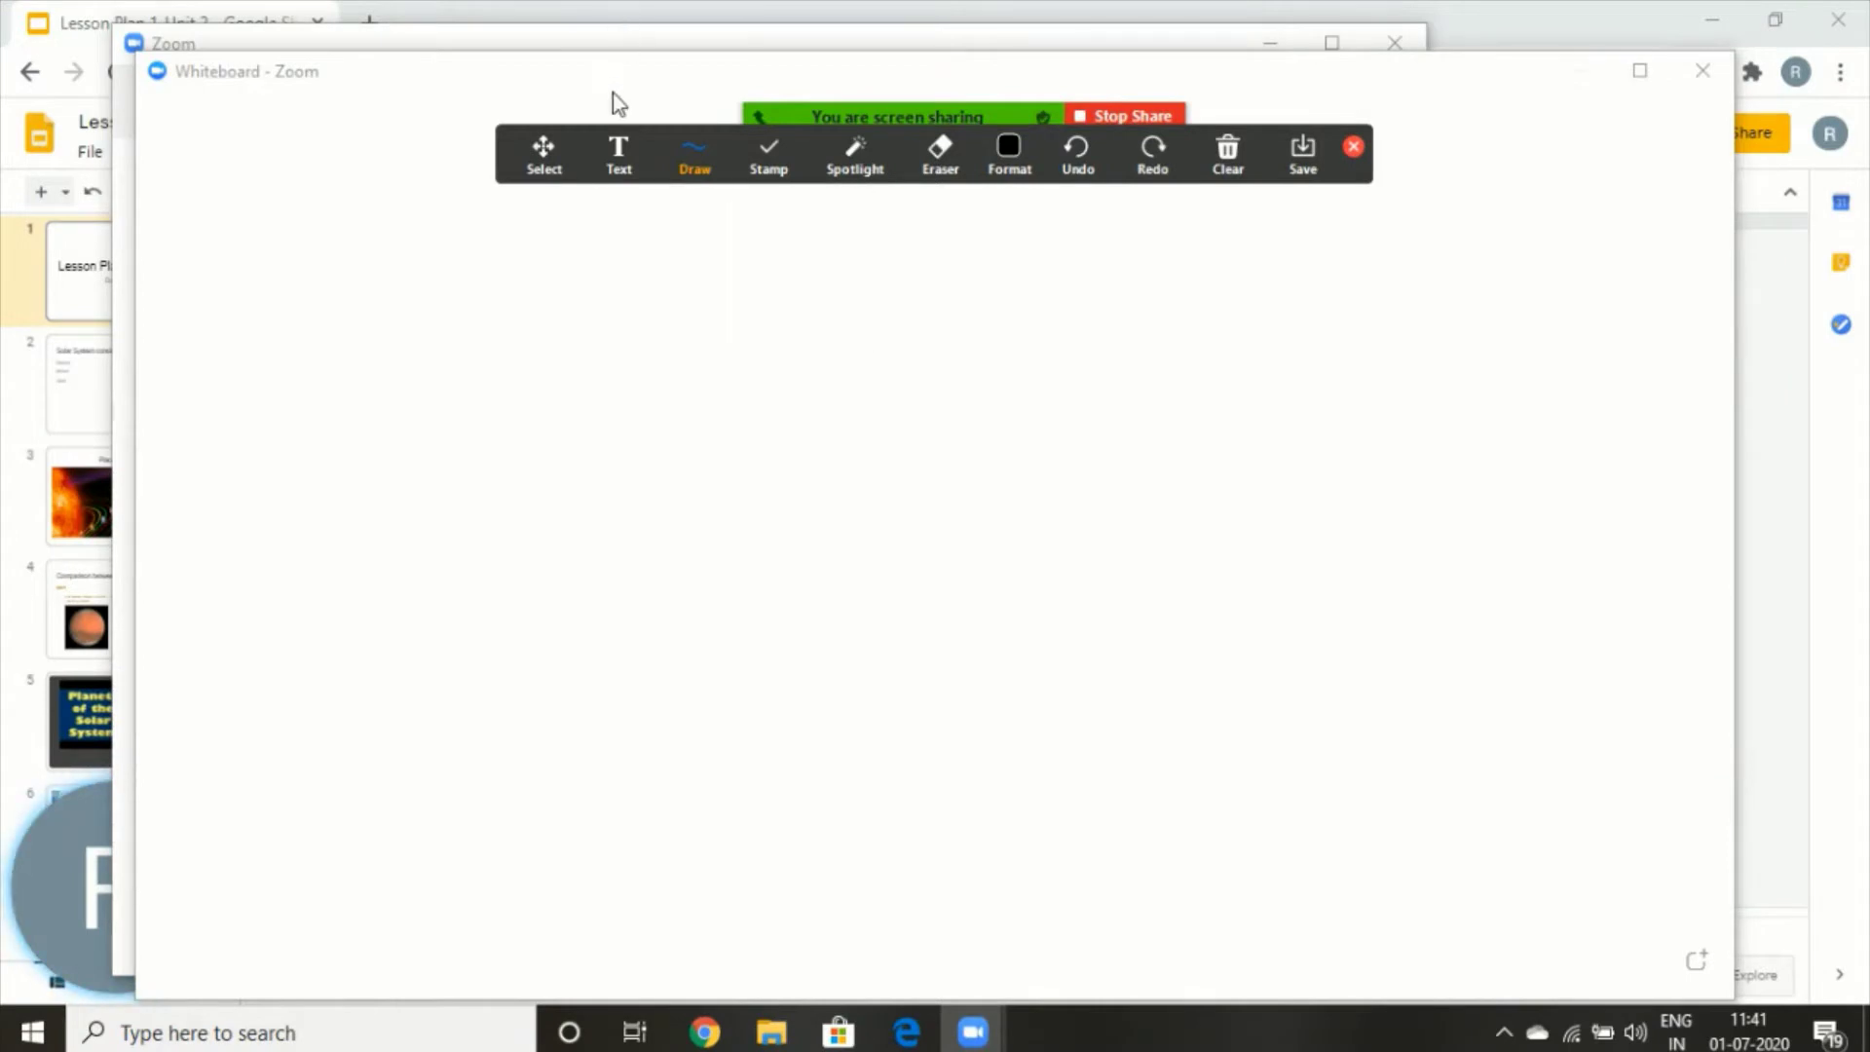
- Turn on the camera and look over the pen colour and clear-drawing options
{"action": "left_click", "coordinate": [741, 63]}
{"action": "left_click", "coordinate": [668, 76]}
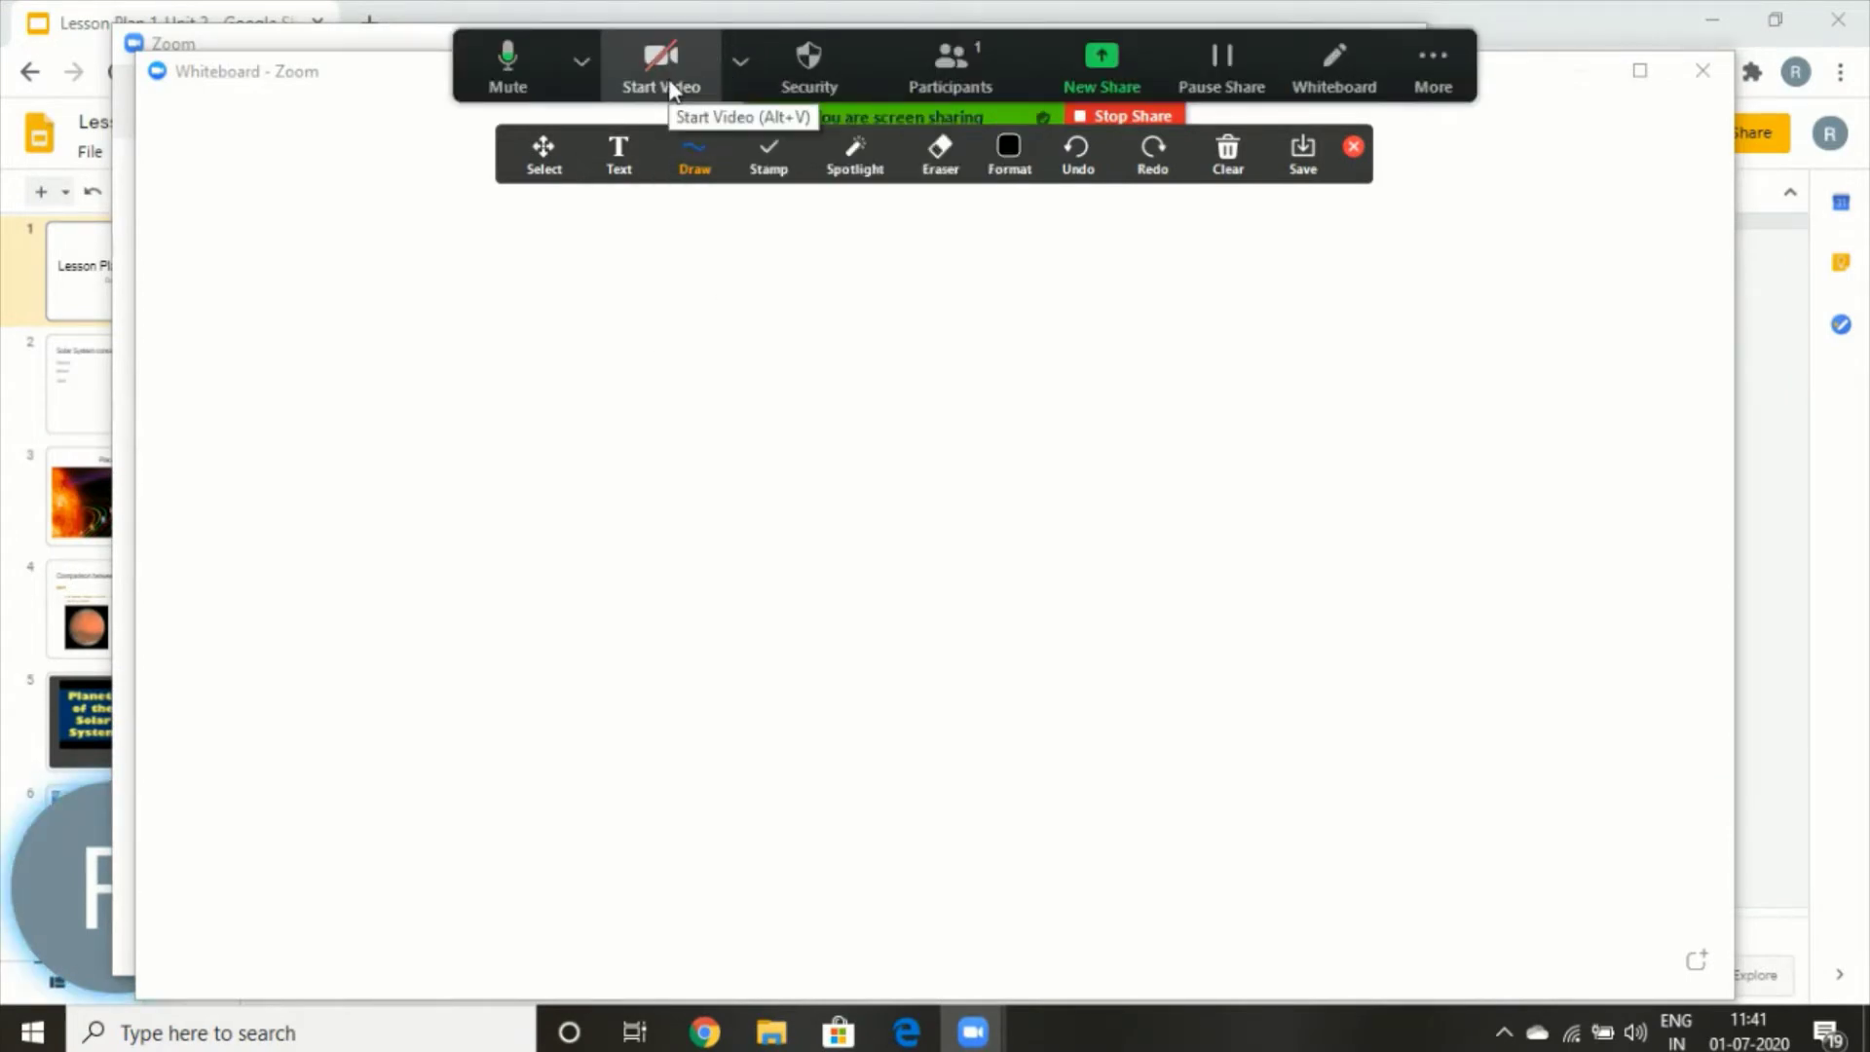
{"action": "left_click", "coordinate": [669, 74]}
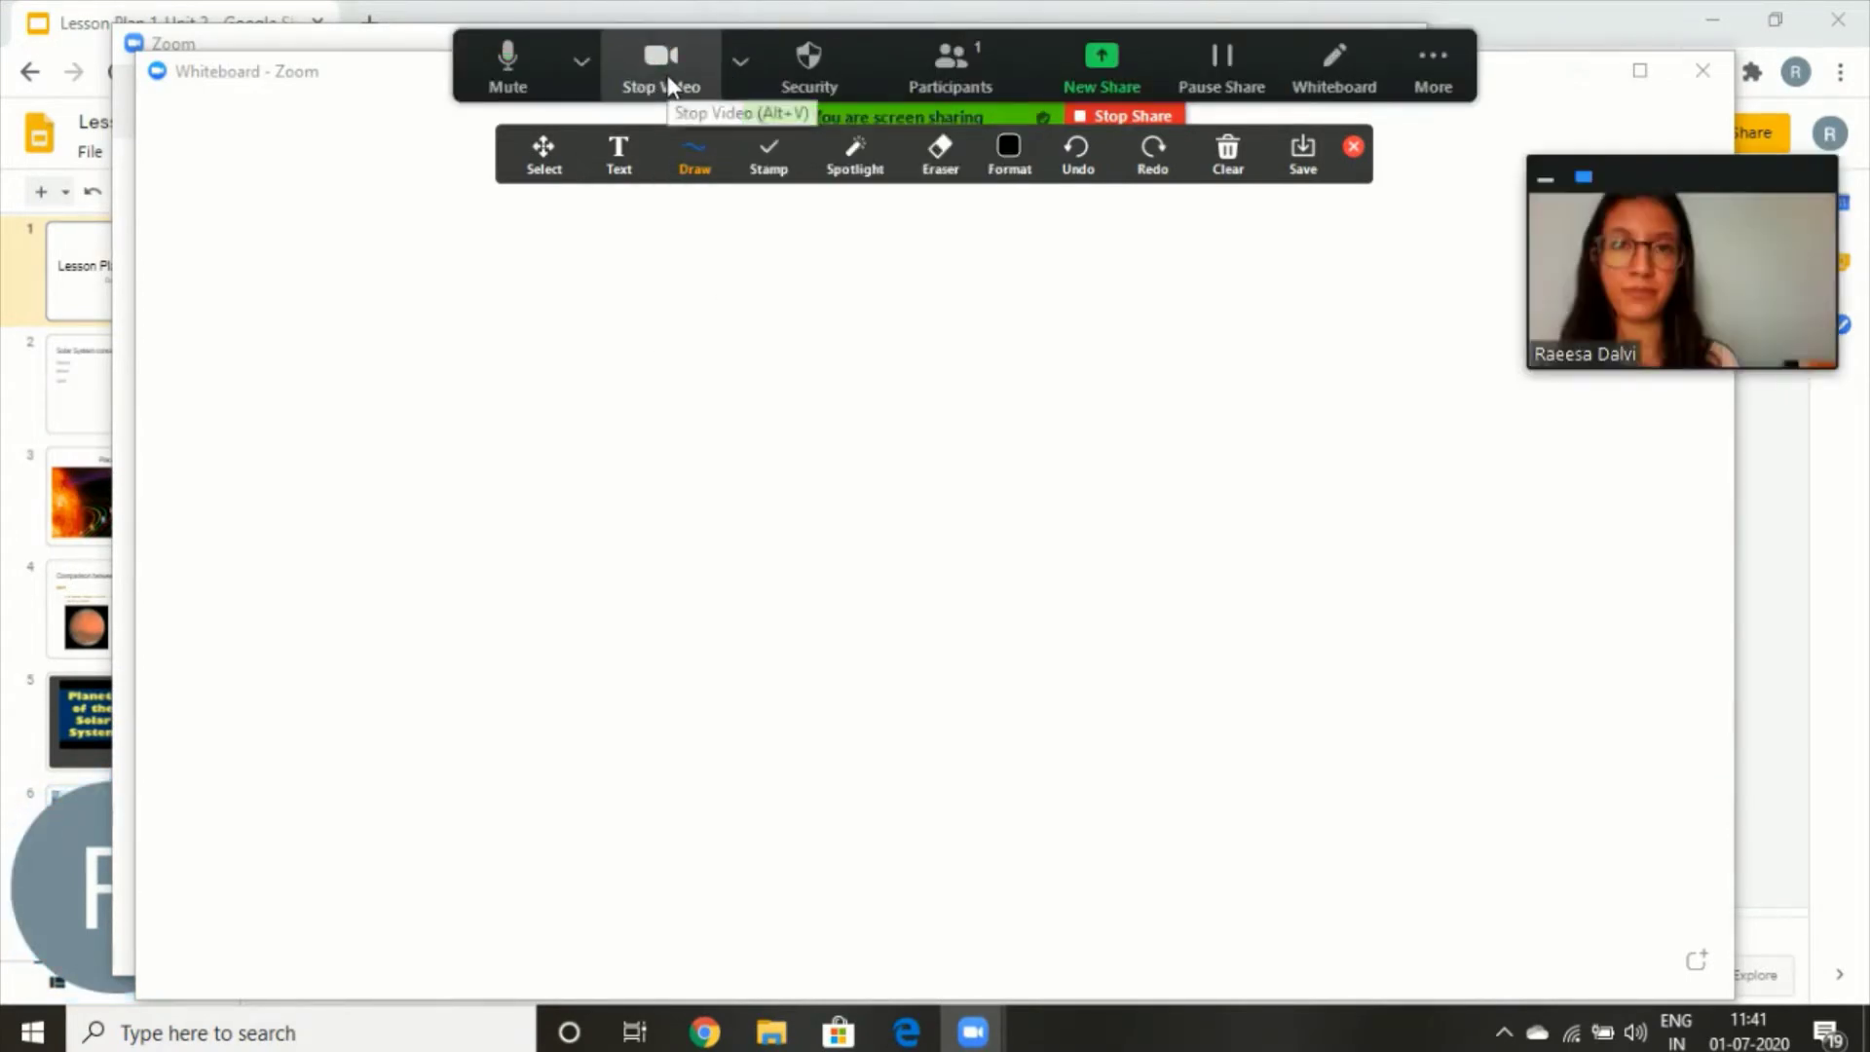
{"action": "left_click", "coordinate": [974, 149]}
{"action": "left_click", "coordinate": [1227, 151]}
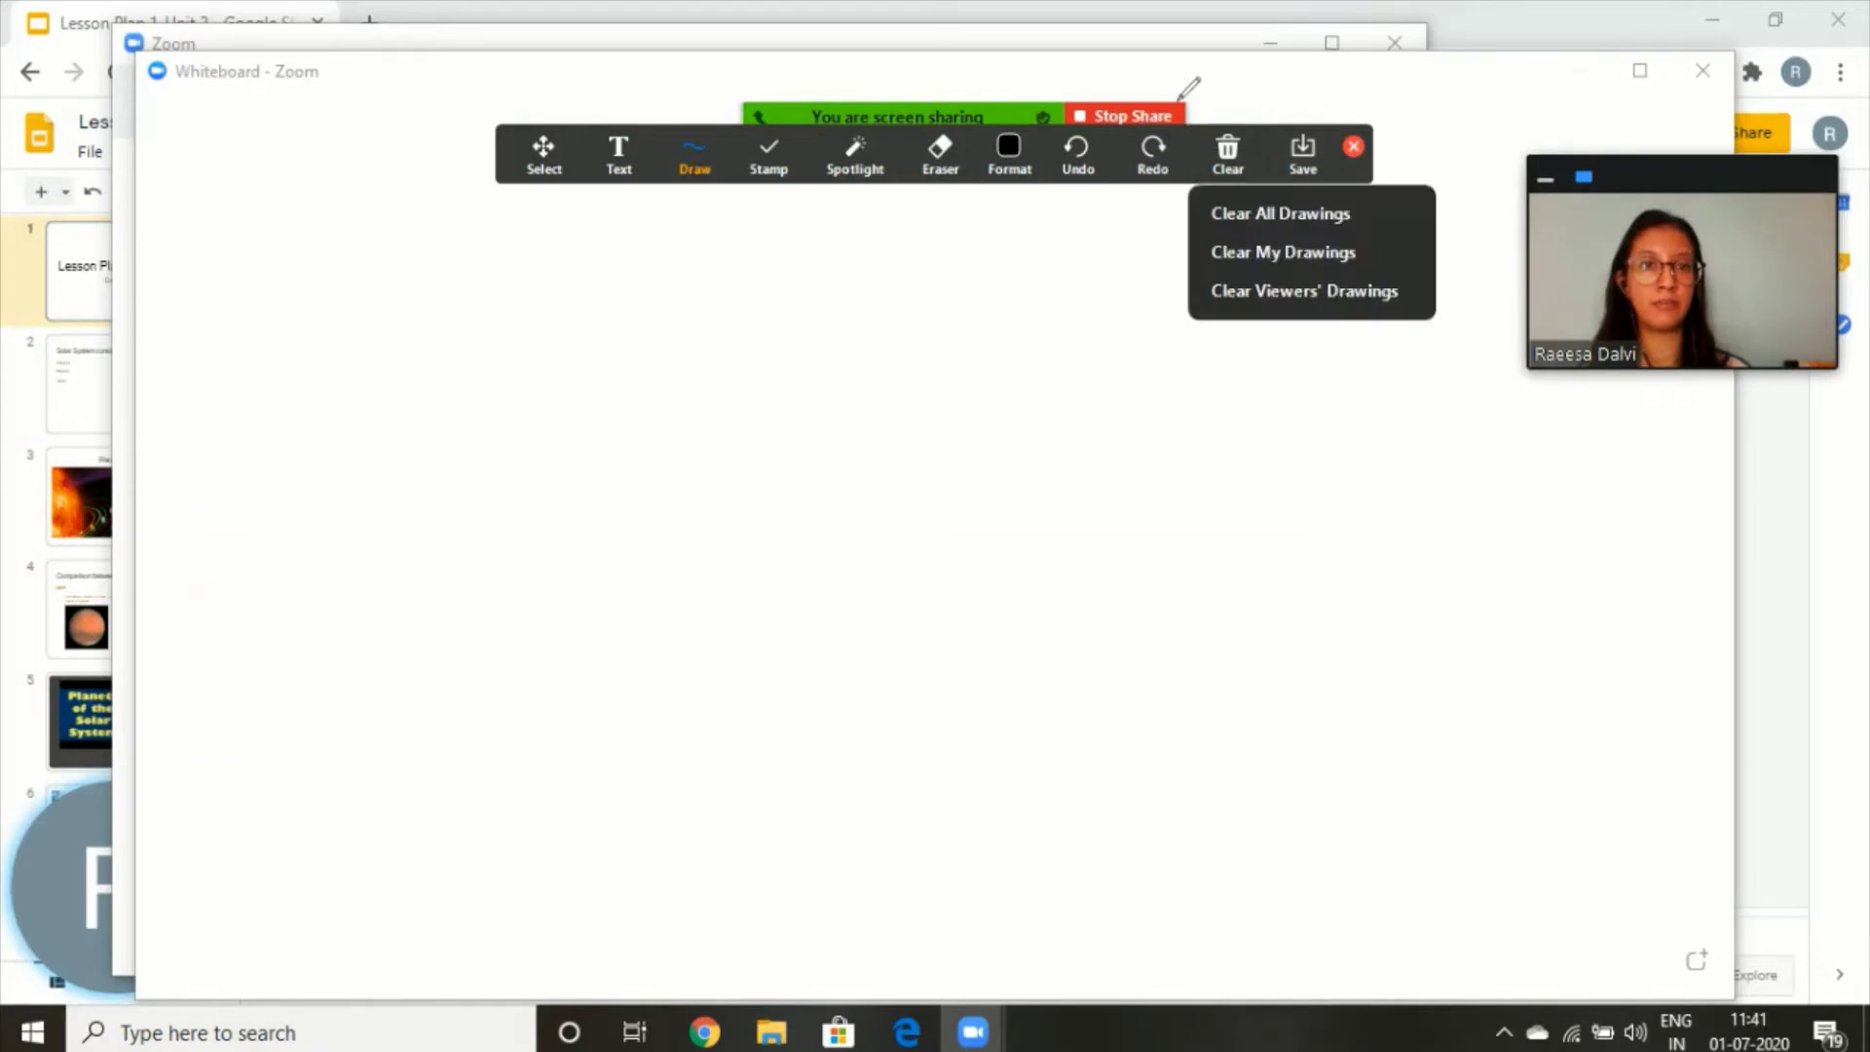
{"action": "left_click", "coordinate": [1180, 97]}
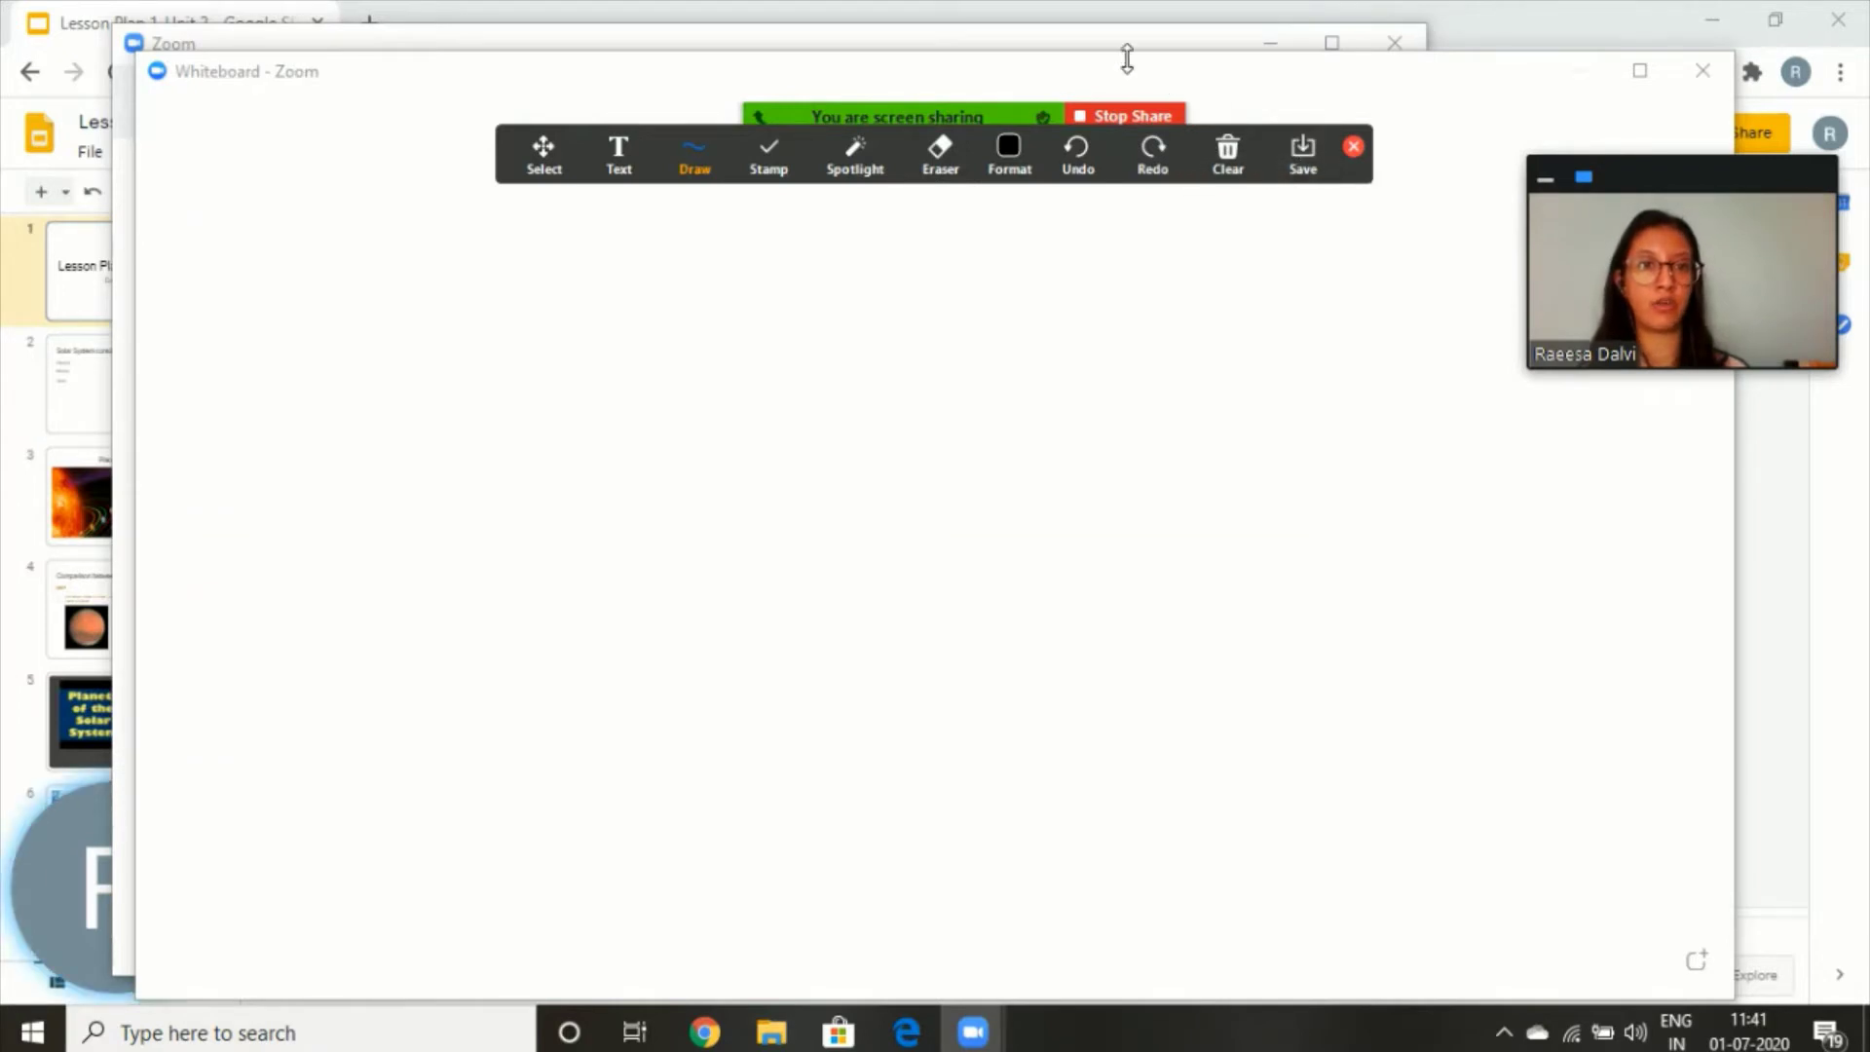
- Record the meeting to this computer, then select the Text tool with blue colour
{"action": "left_click", "coordinate": [1442, 90]}
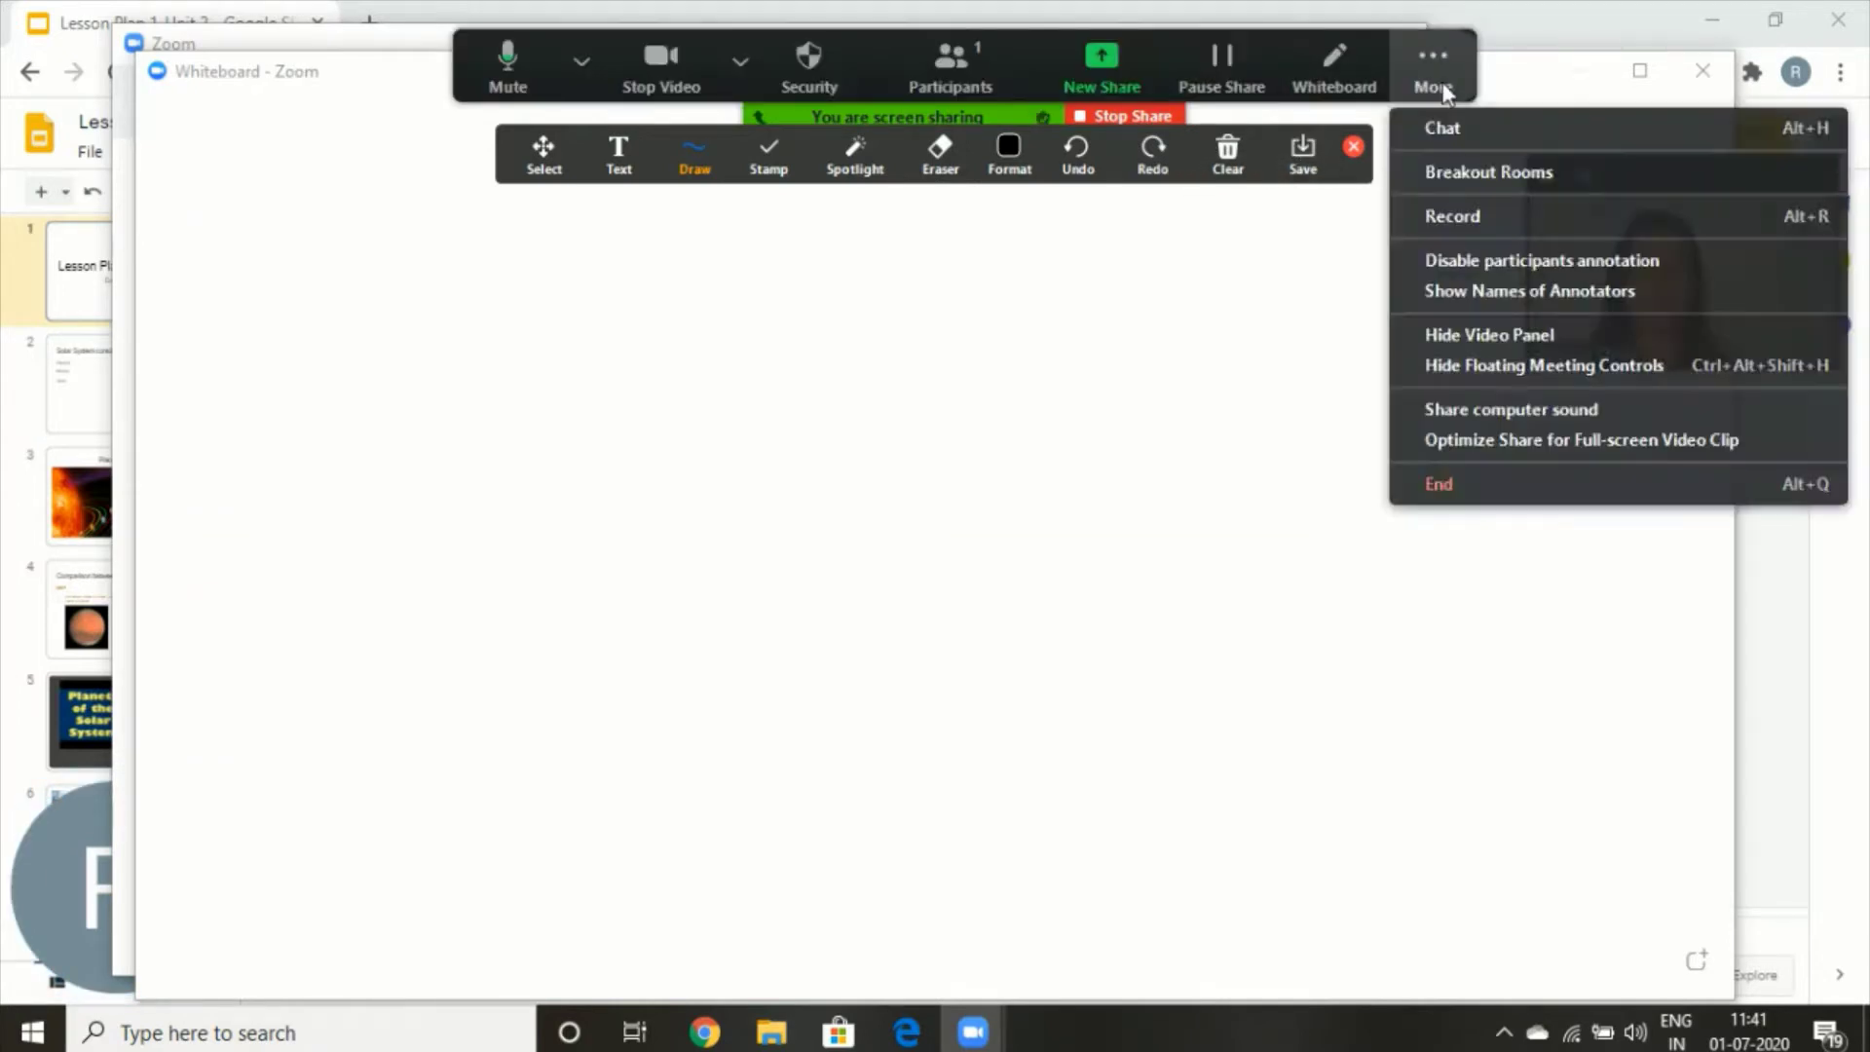
{"action": "left_click", "coordinate": [1458, 217]}
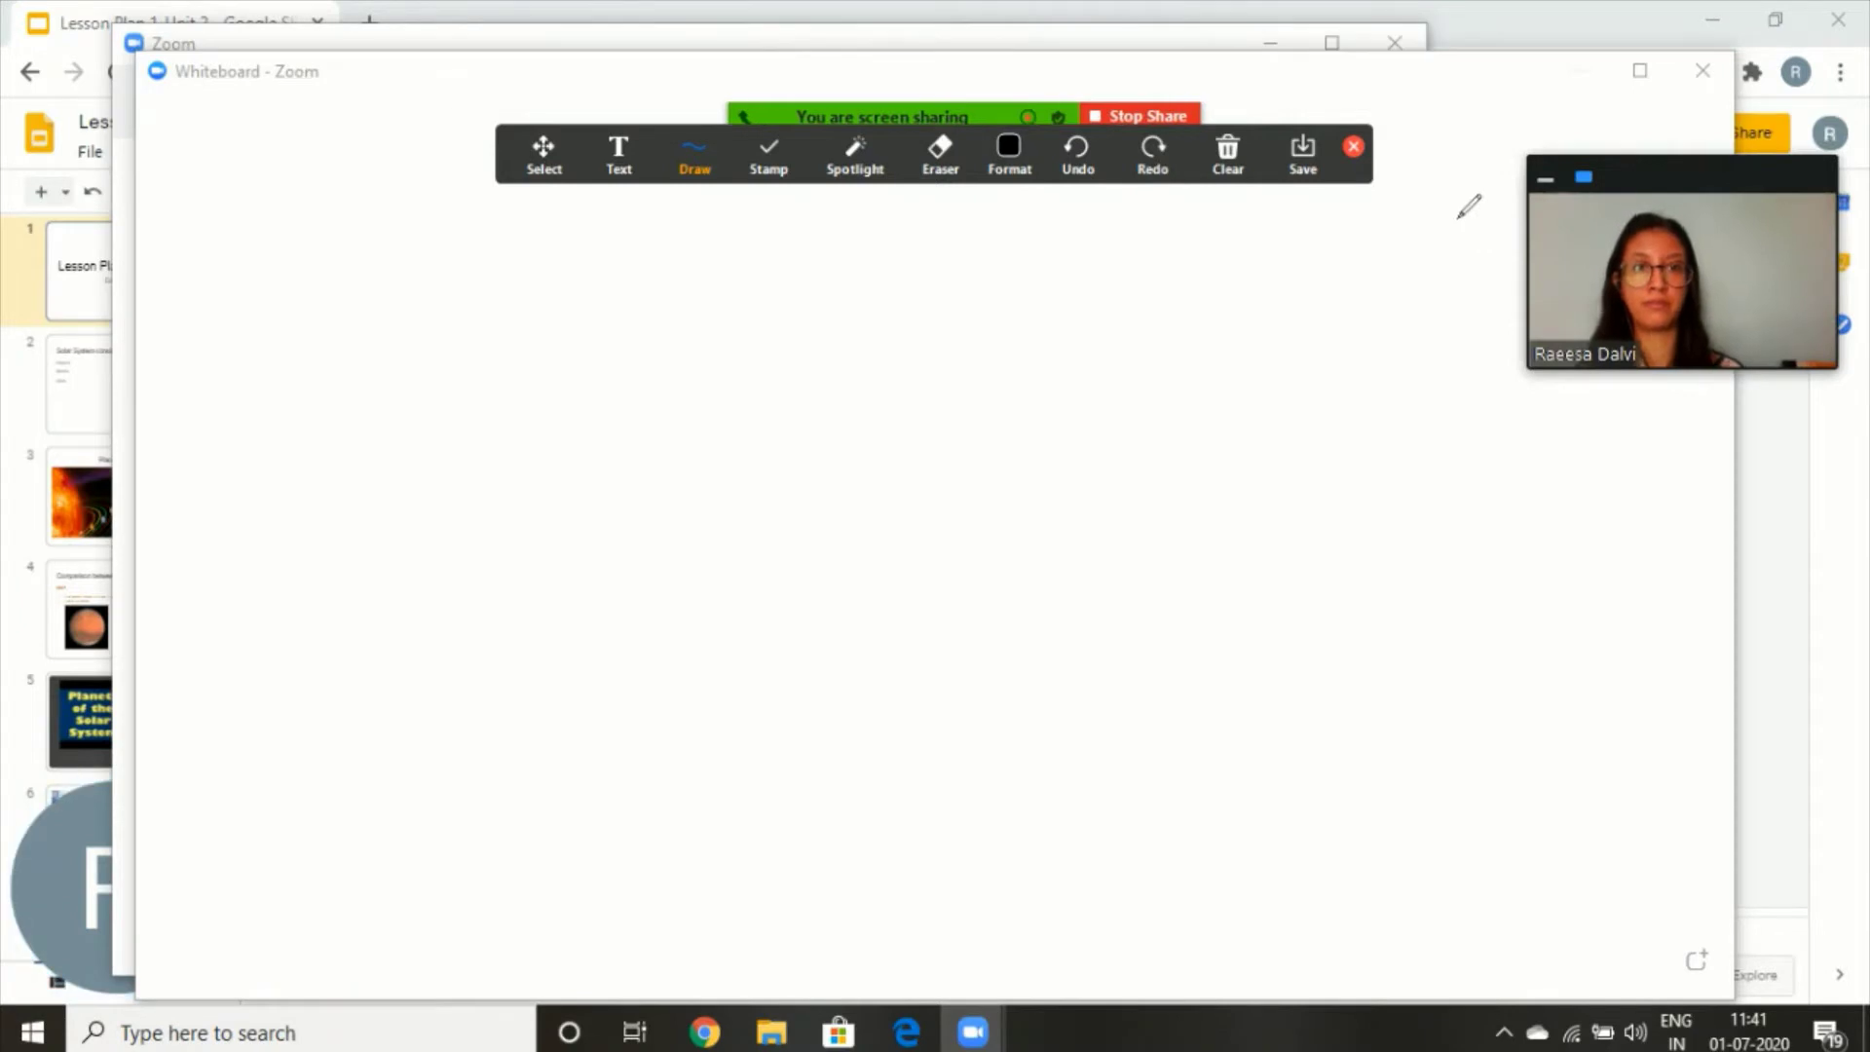
{"action": "left_click", "coordinate": [1009, 151]}
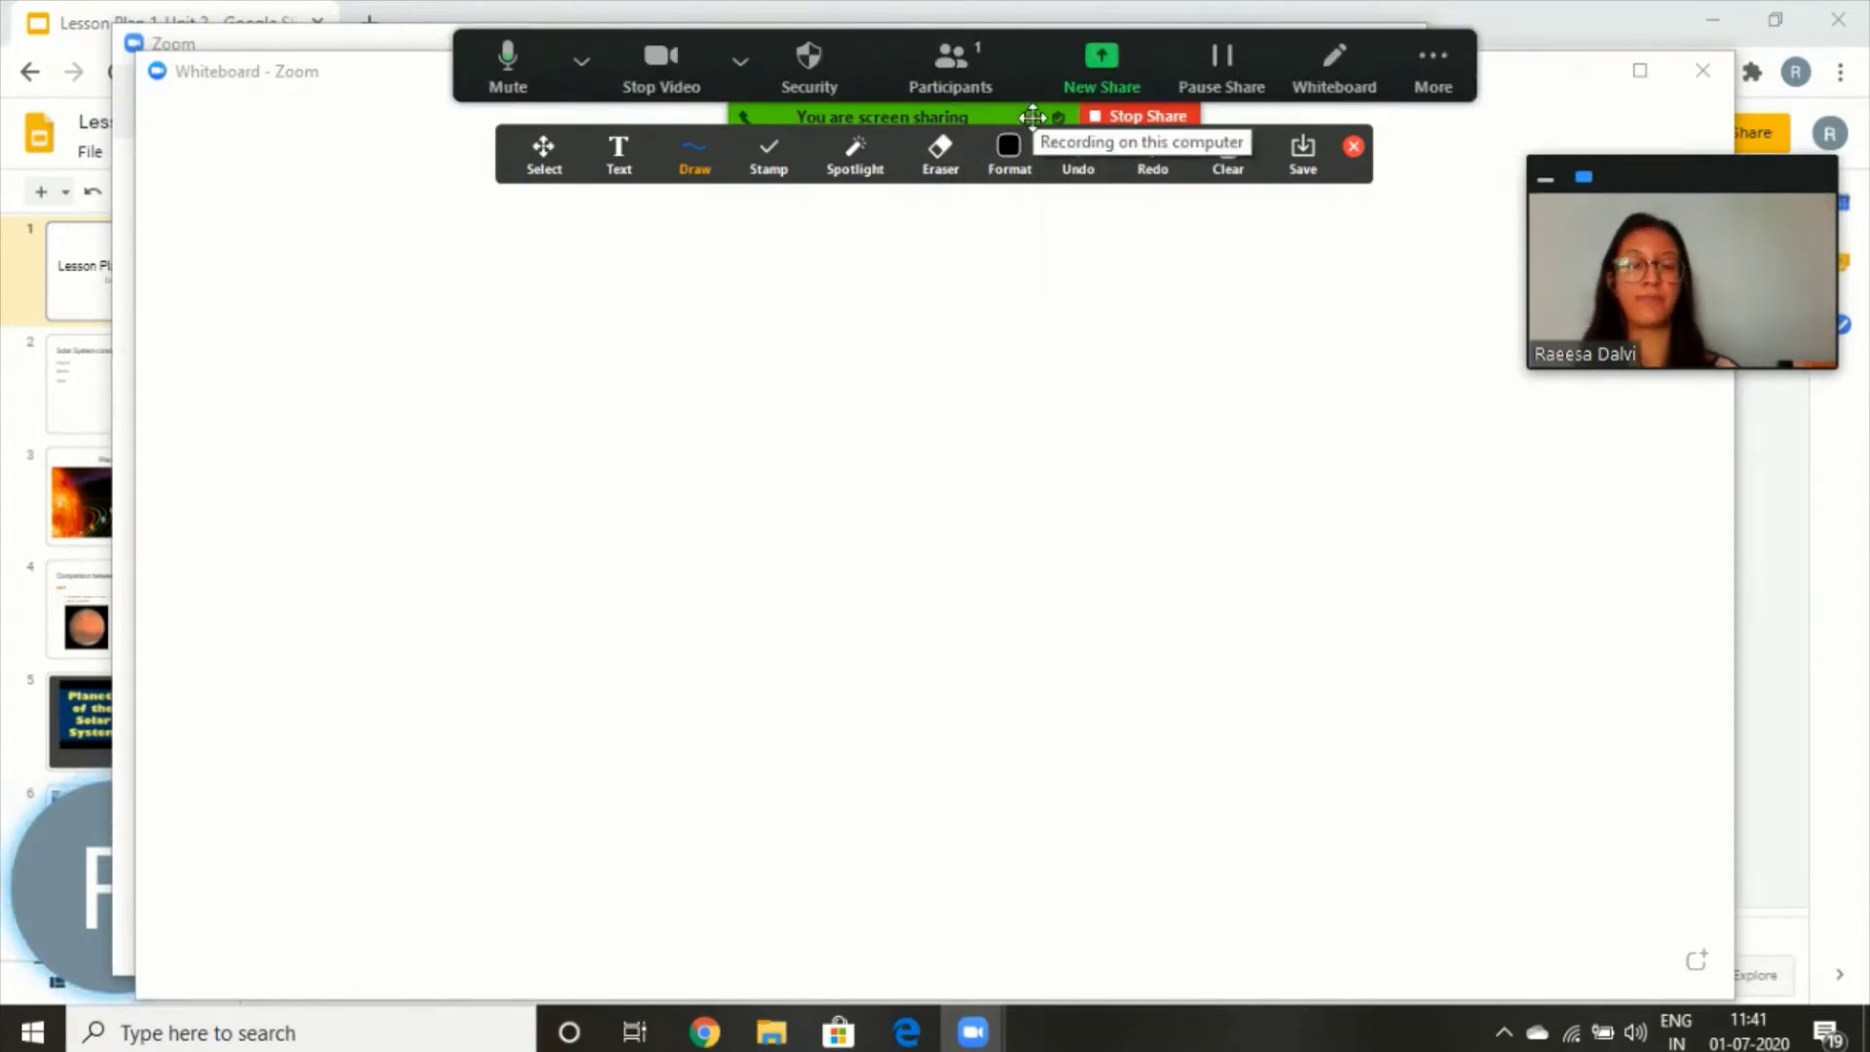
{"action": "left_click", "coordinate": [635, 171]}
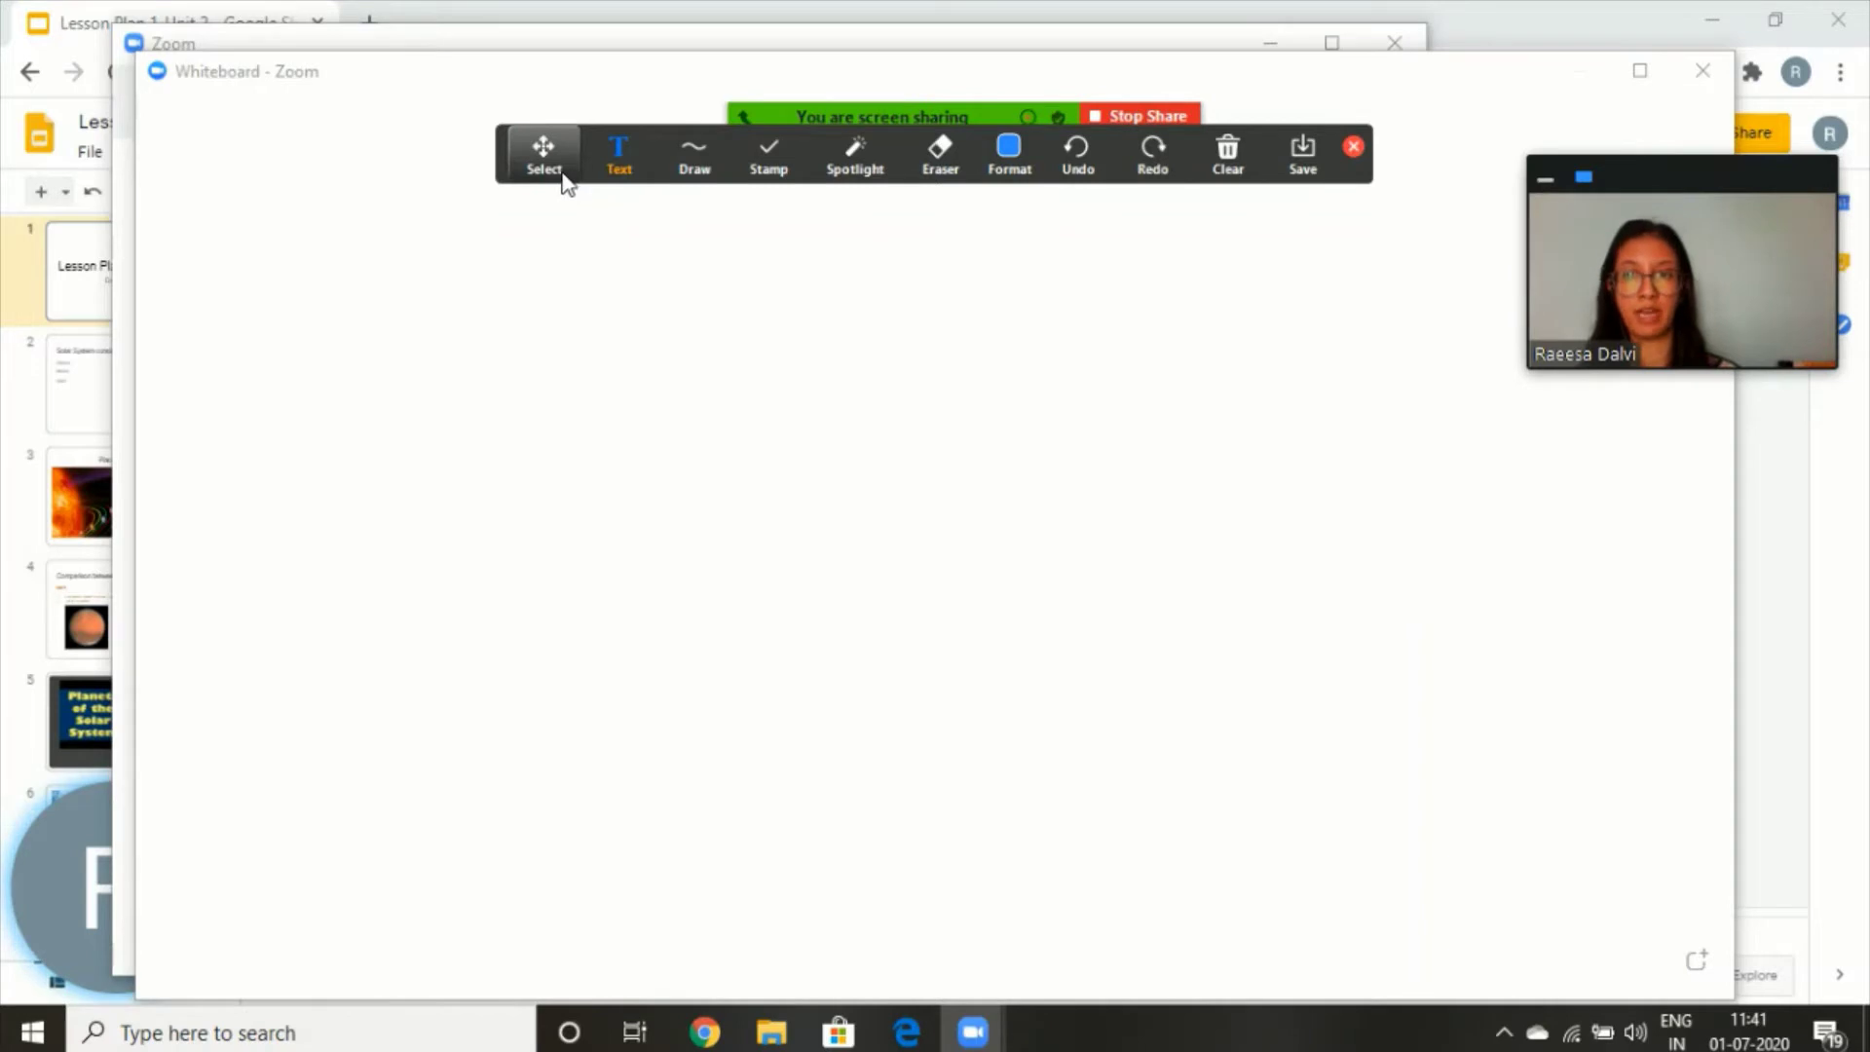
- Type 'Expand: (2a-3b)' in a text box near the whiteboard's top, fixing typos
{"action": "mouse_move", "coordinate": [680, 170]}
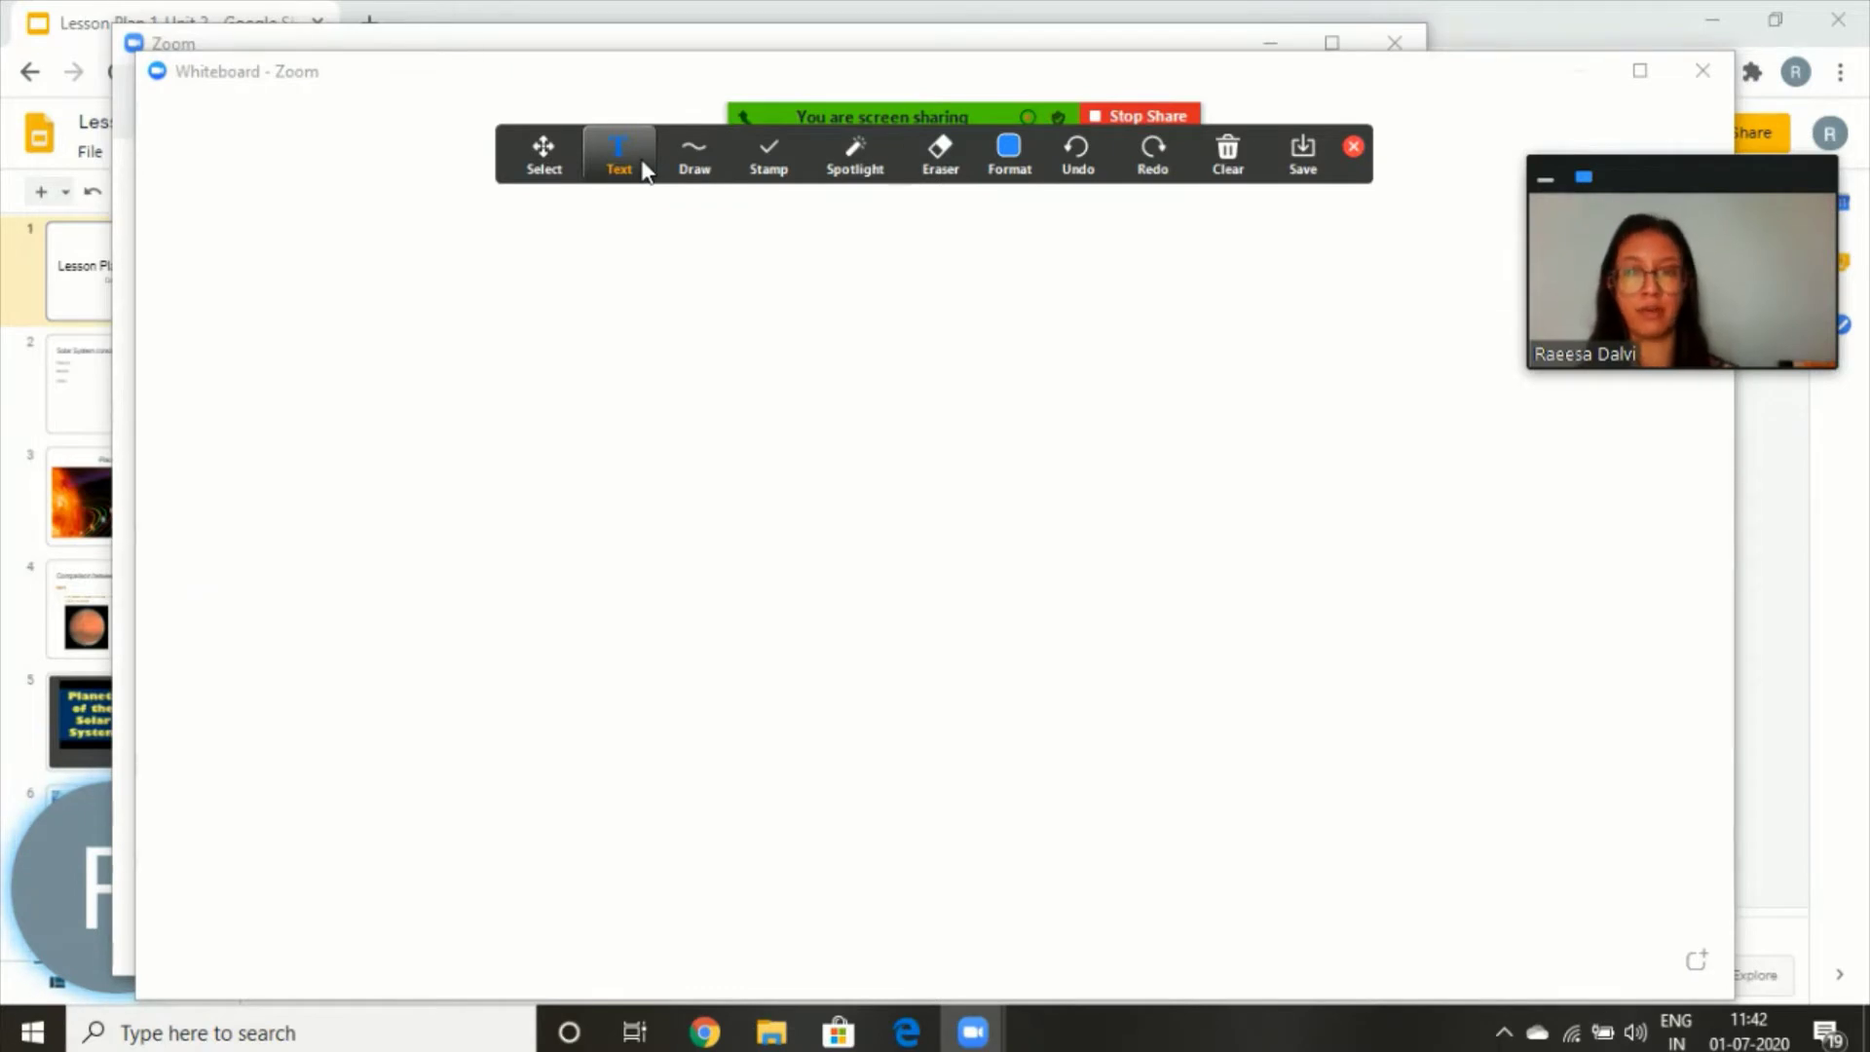
{"action": "left_click", "coordinate": [540, 258]}
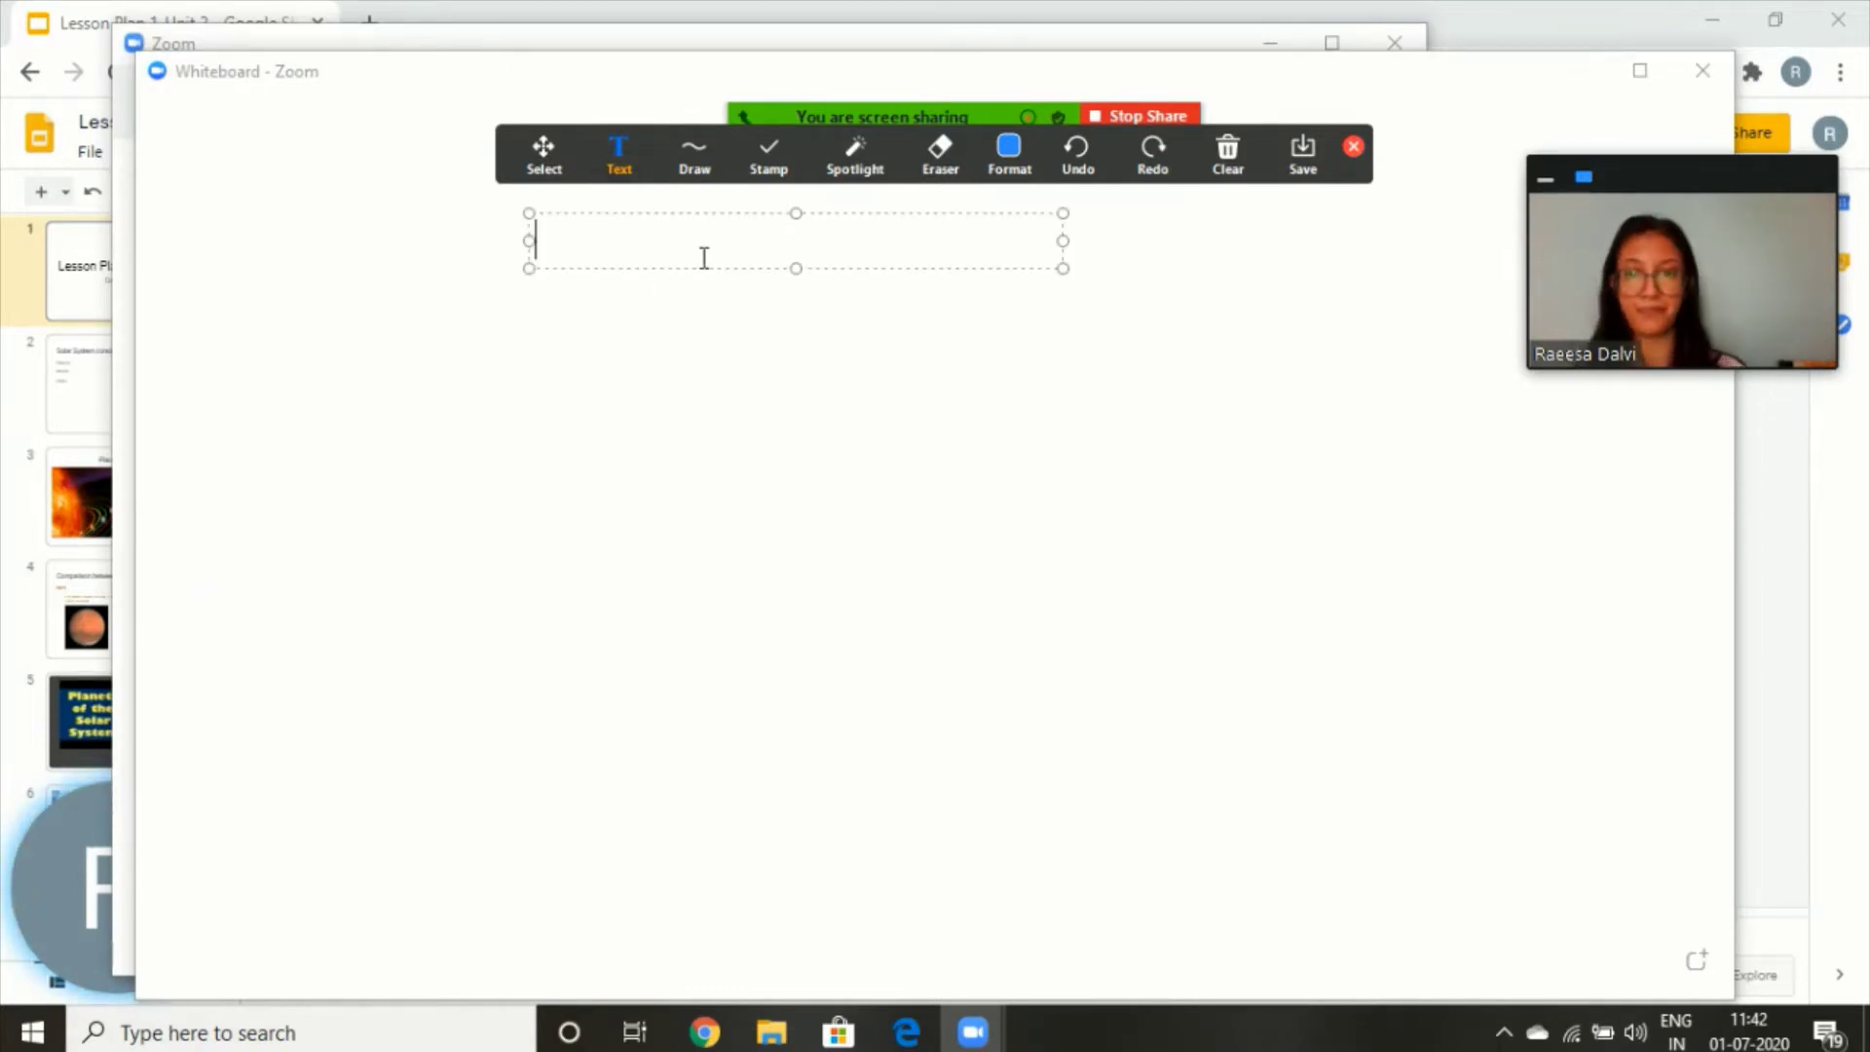
{"action": "type", "text": "Expand "}
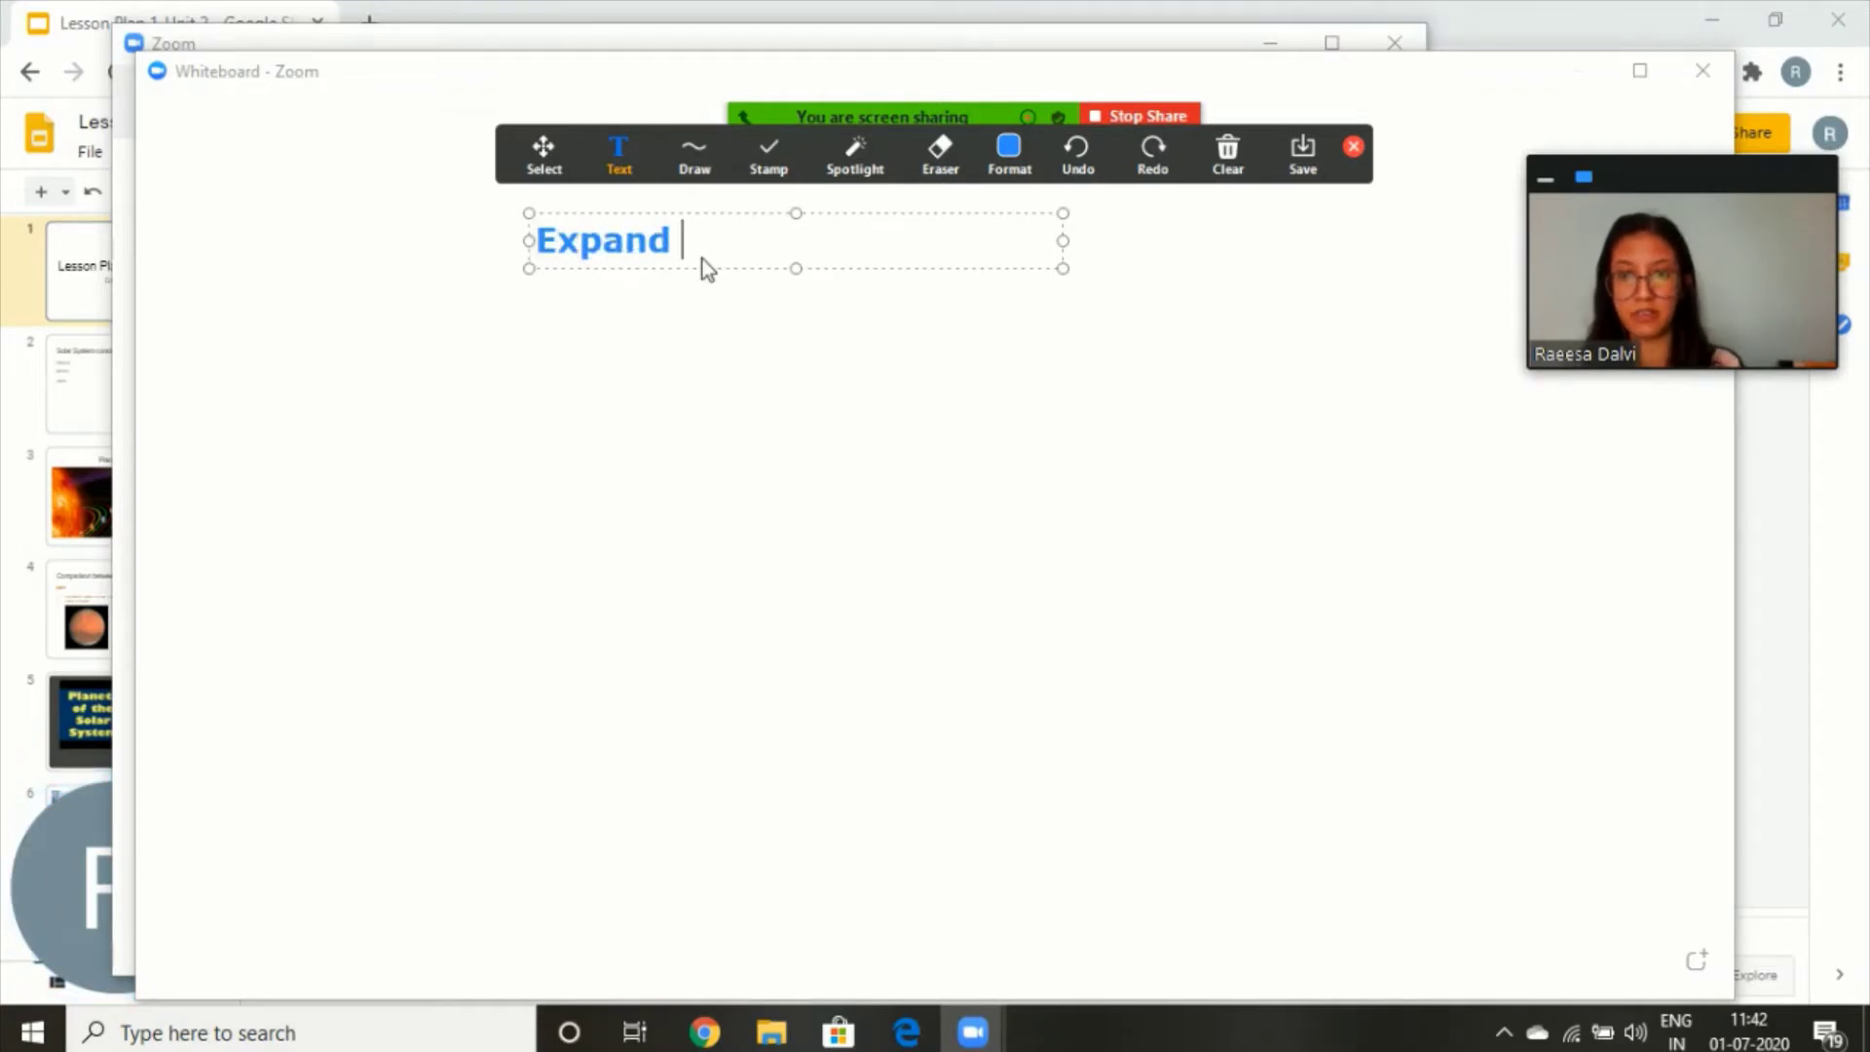
{"action": "type", "text": ": "}
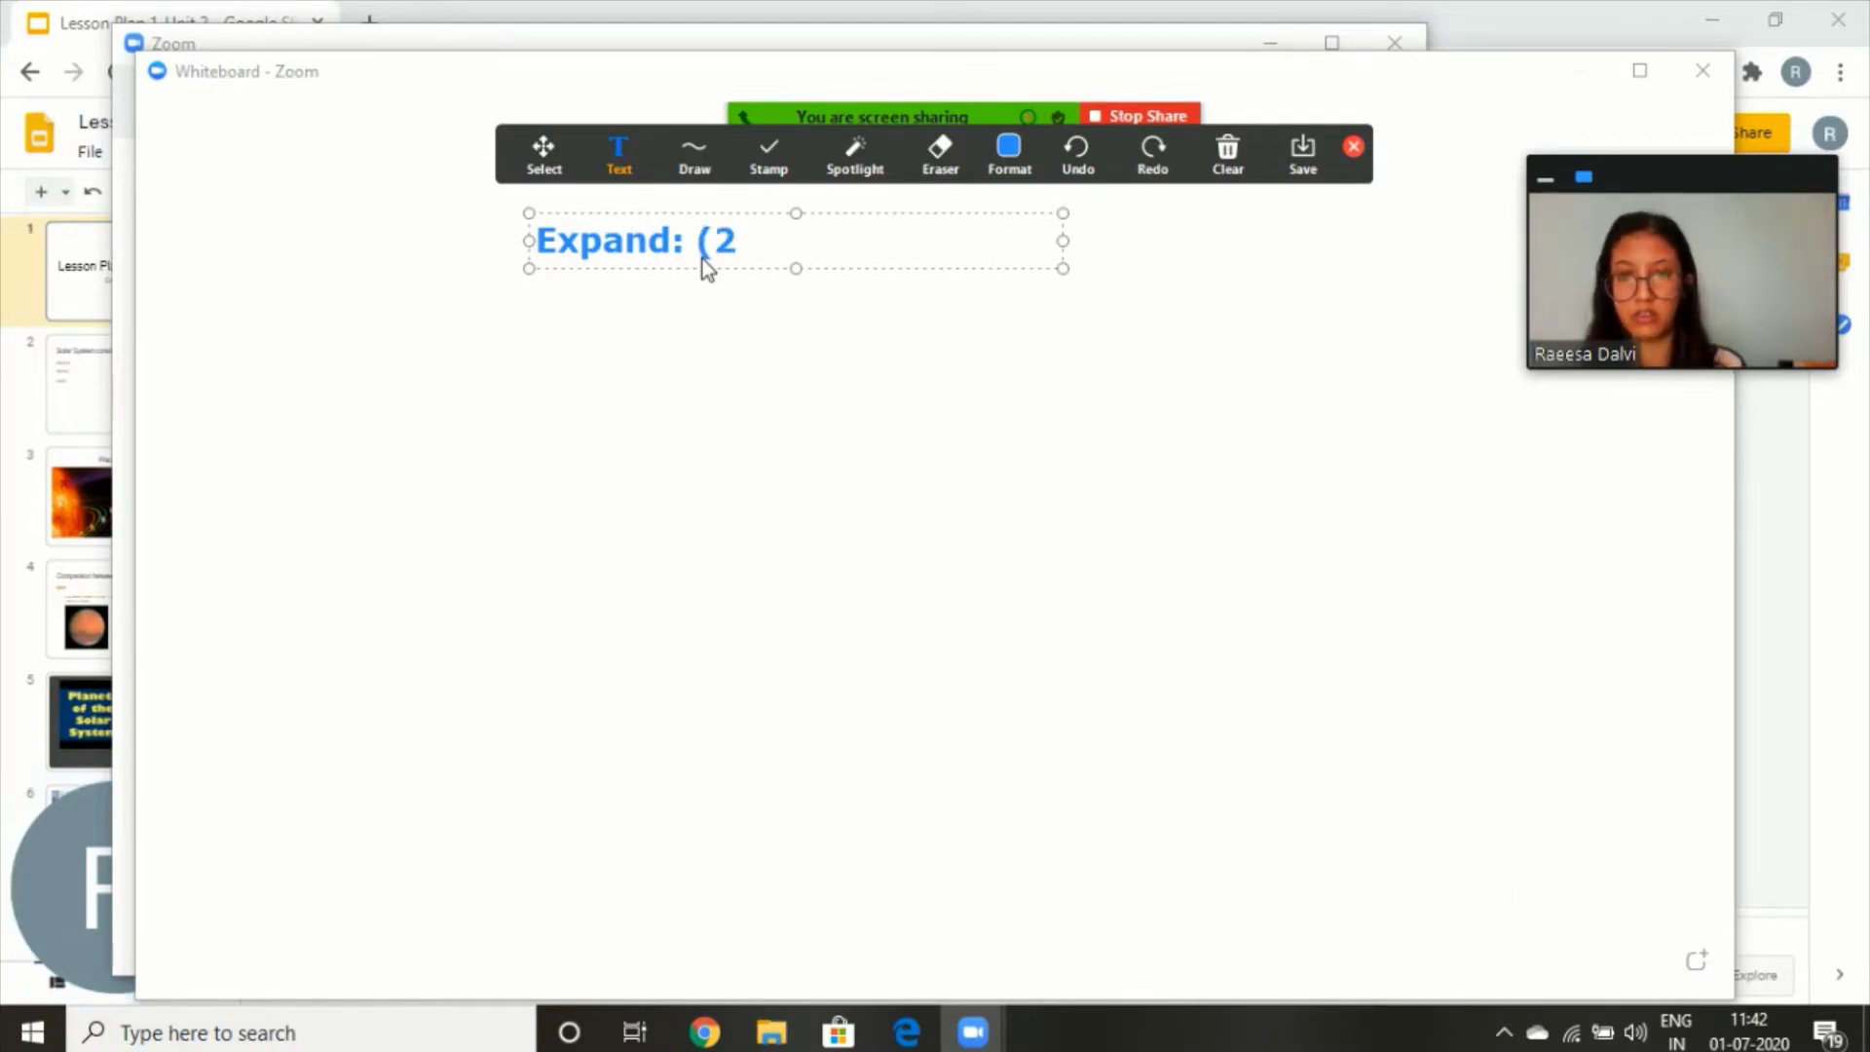
{"action": "type", "text": "(2b"}
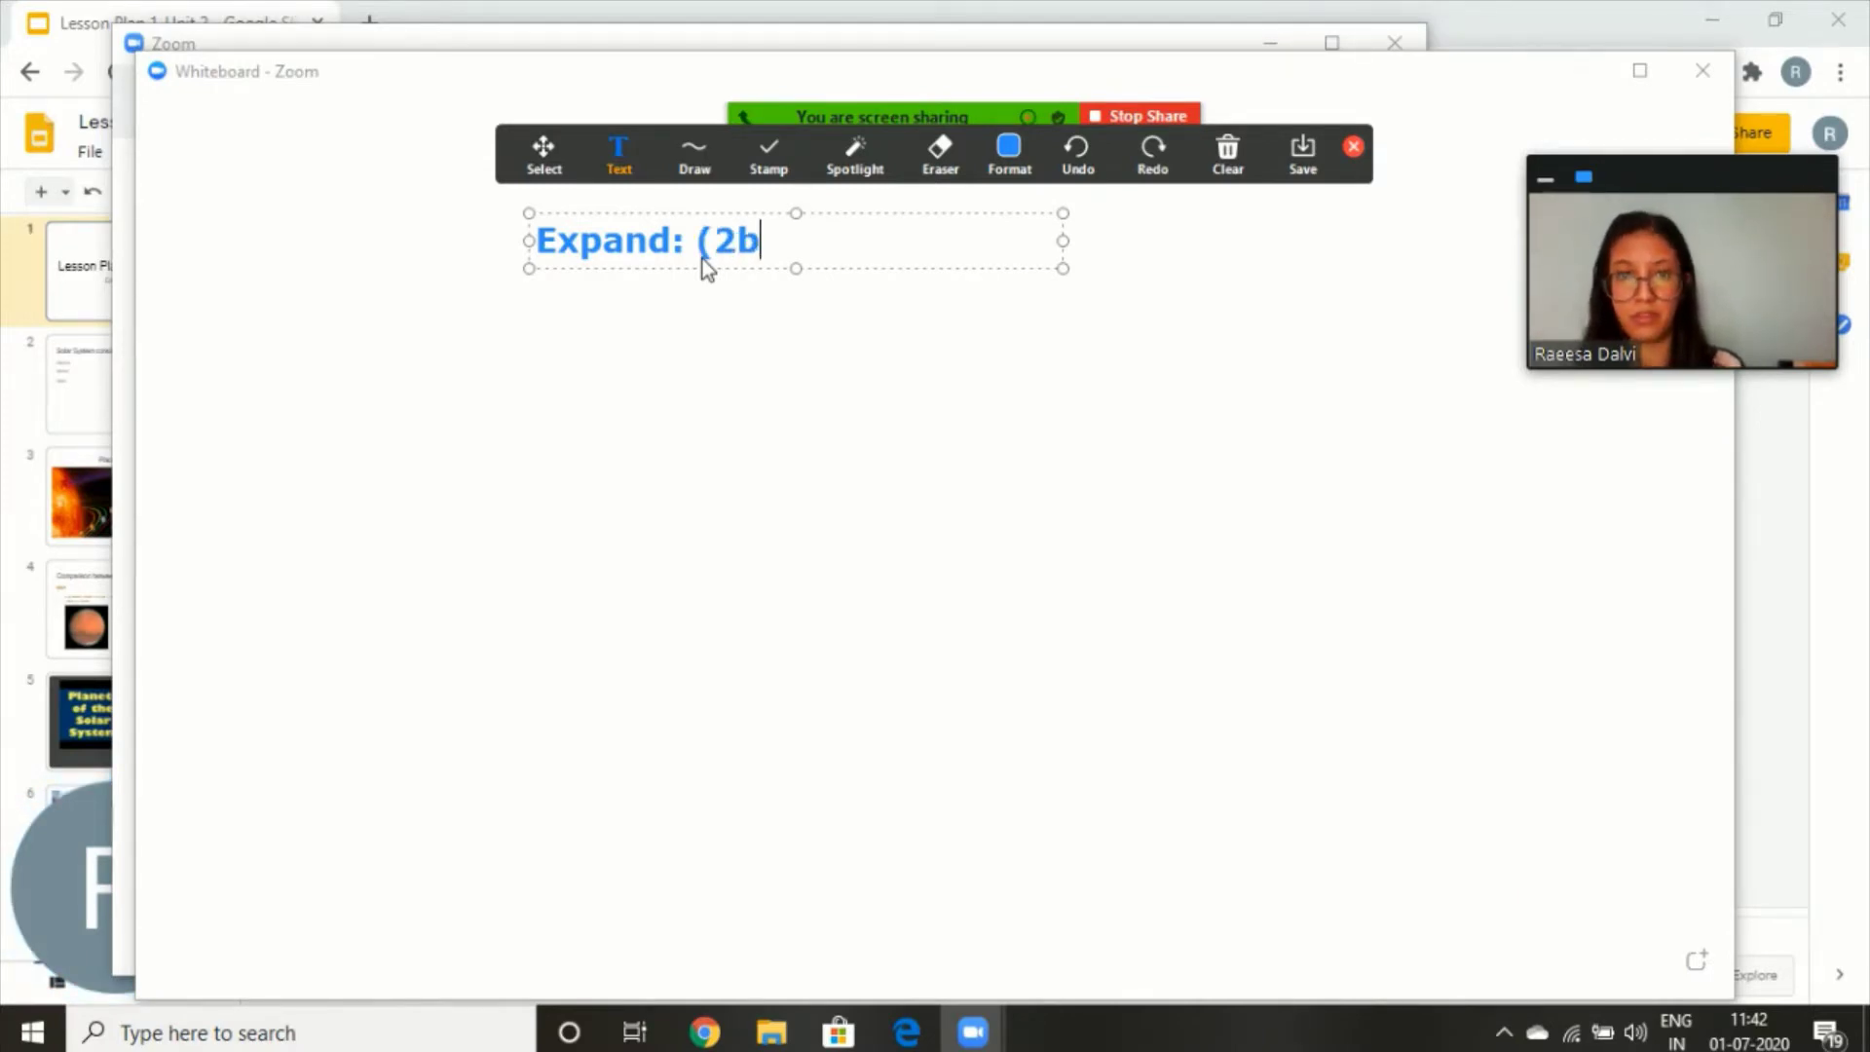
{"action": "key", "text": "BackSpace"}
{"action": "type", "text": "a-3"}
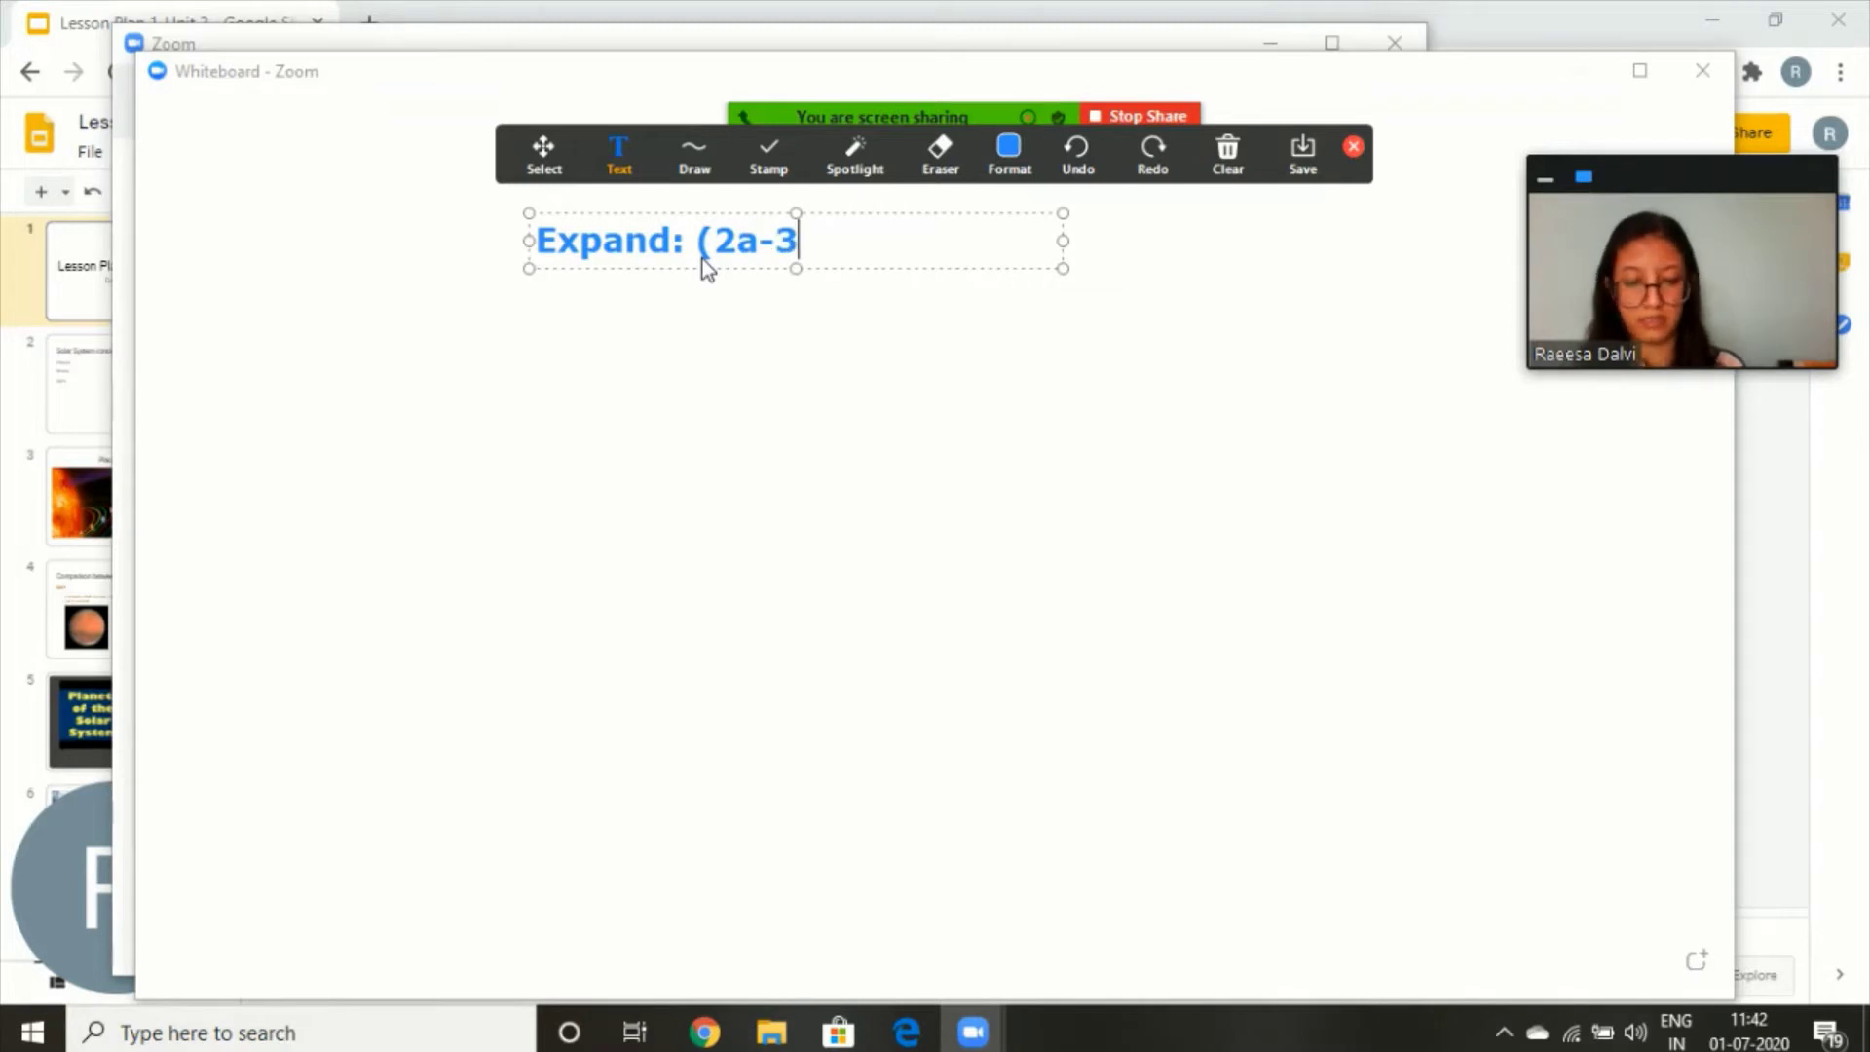
{"action": "type", "text": "b)"}
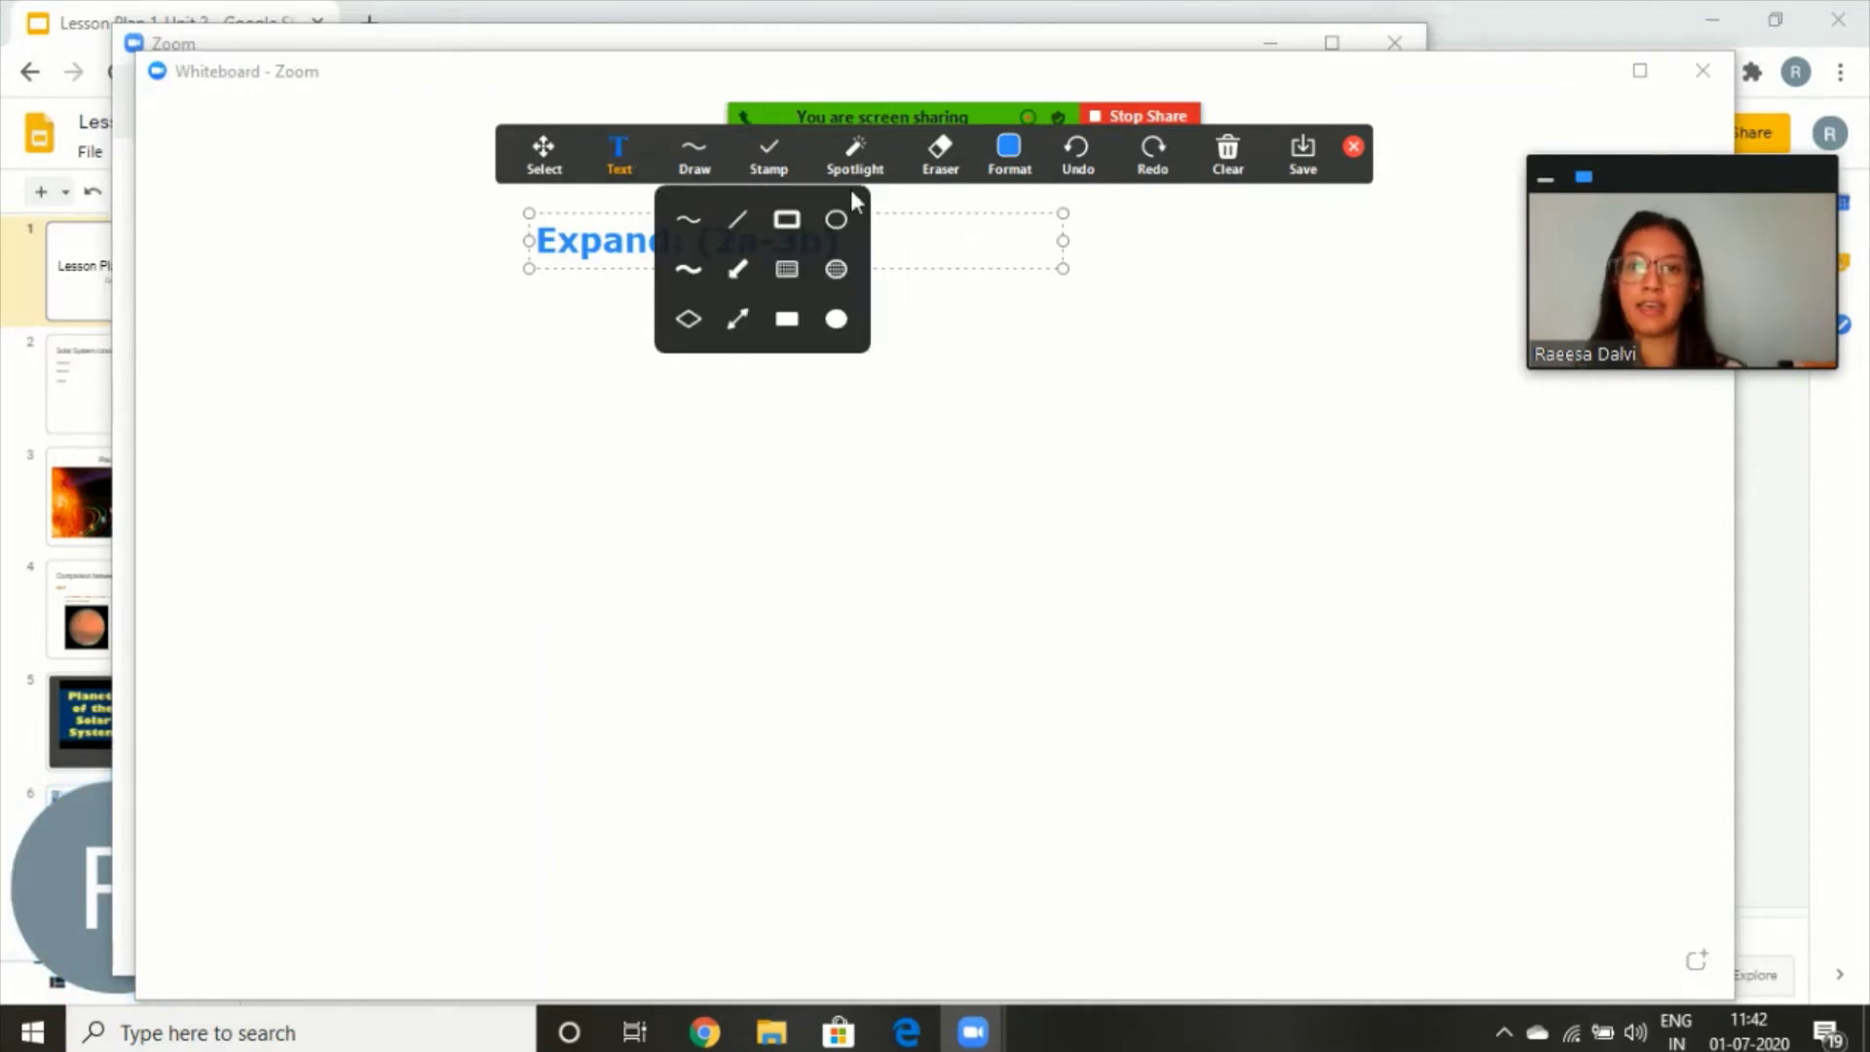
{"action": "type", "text": "2"}
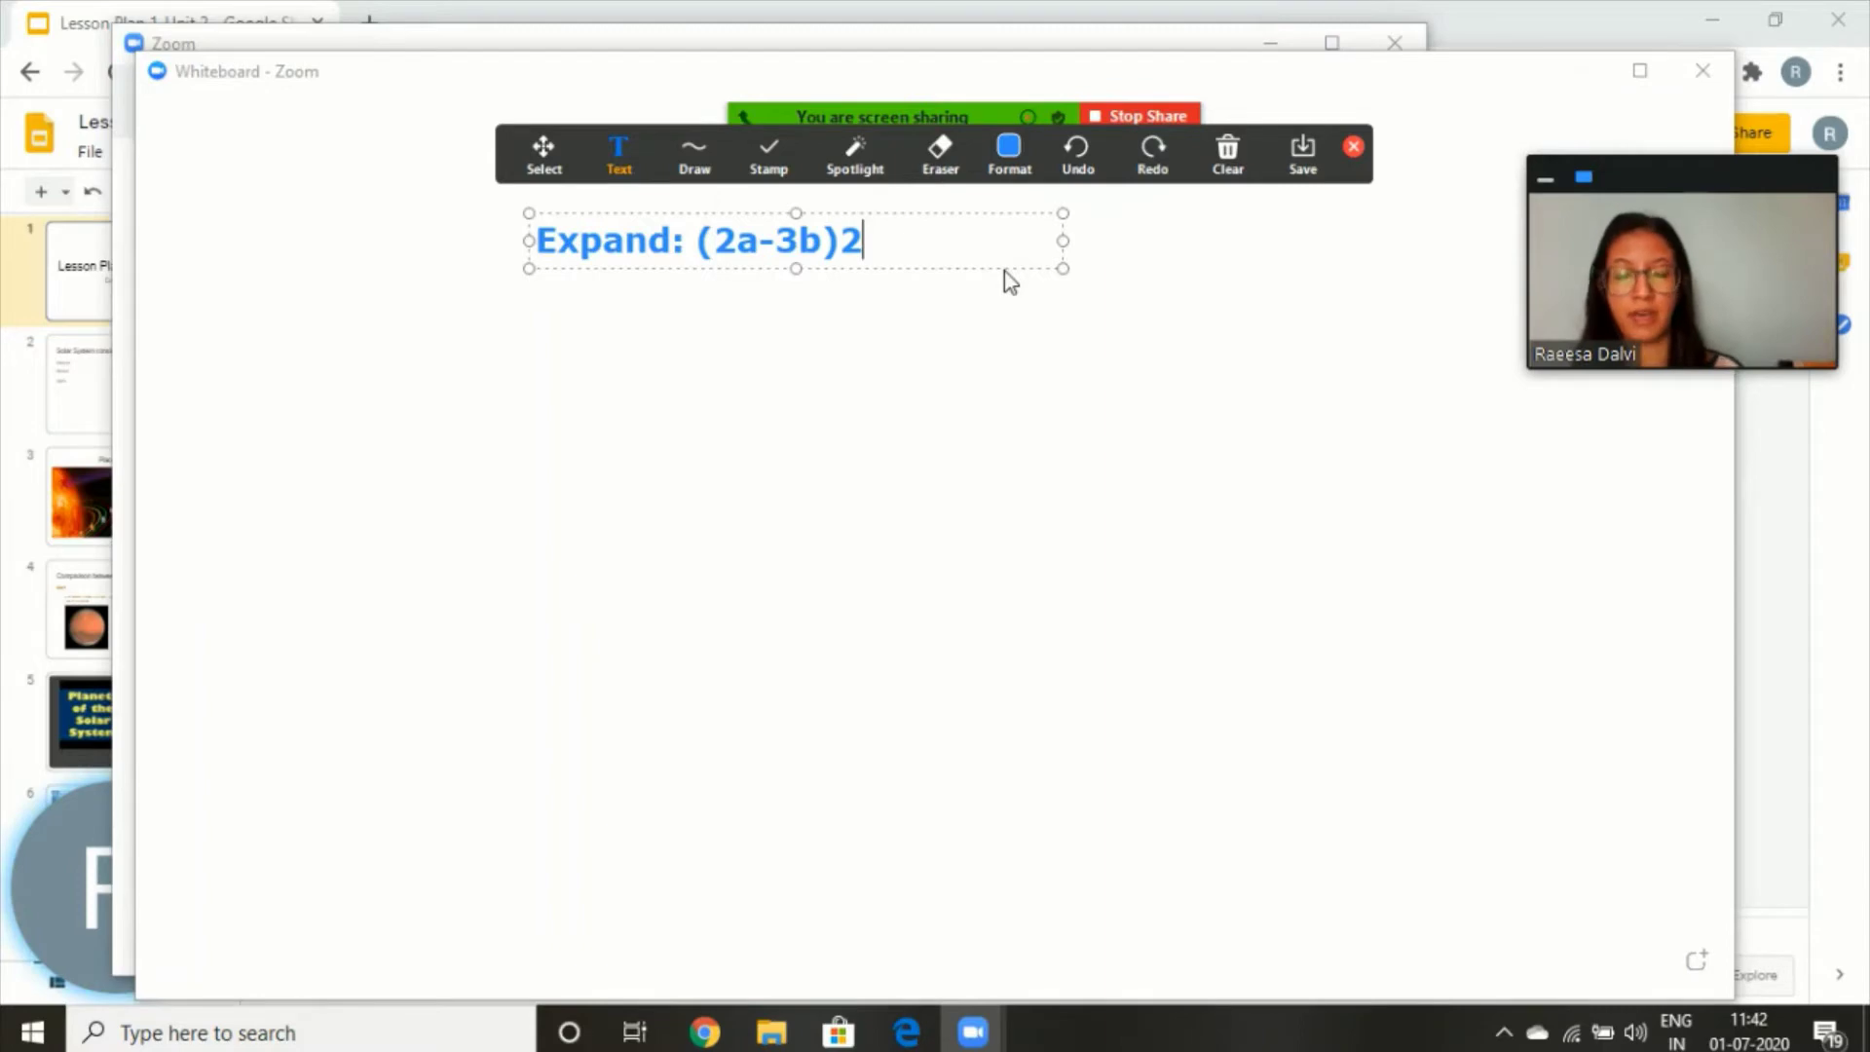
{"action": "key", "text": "BackSpace"}
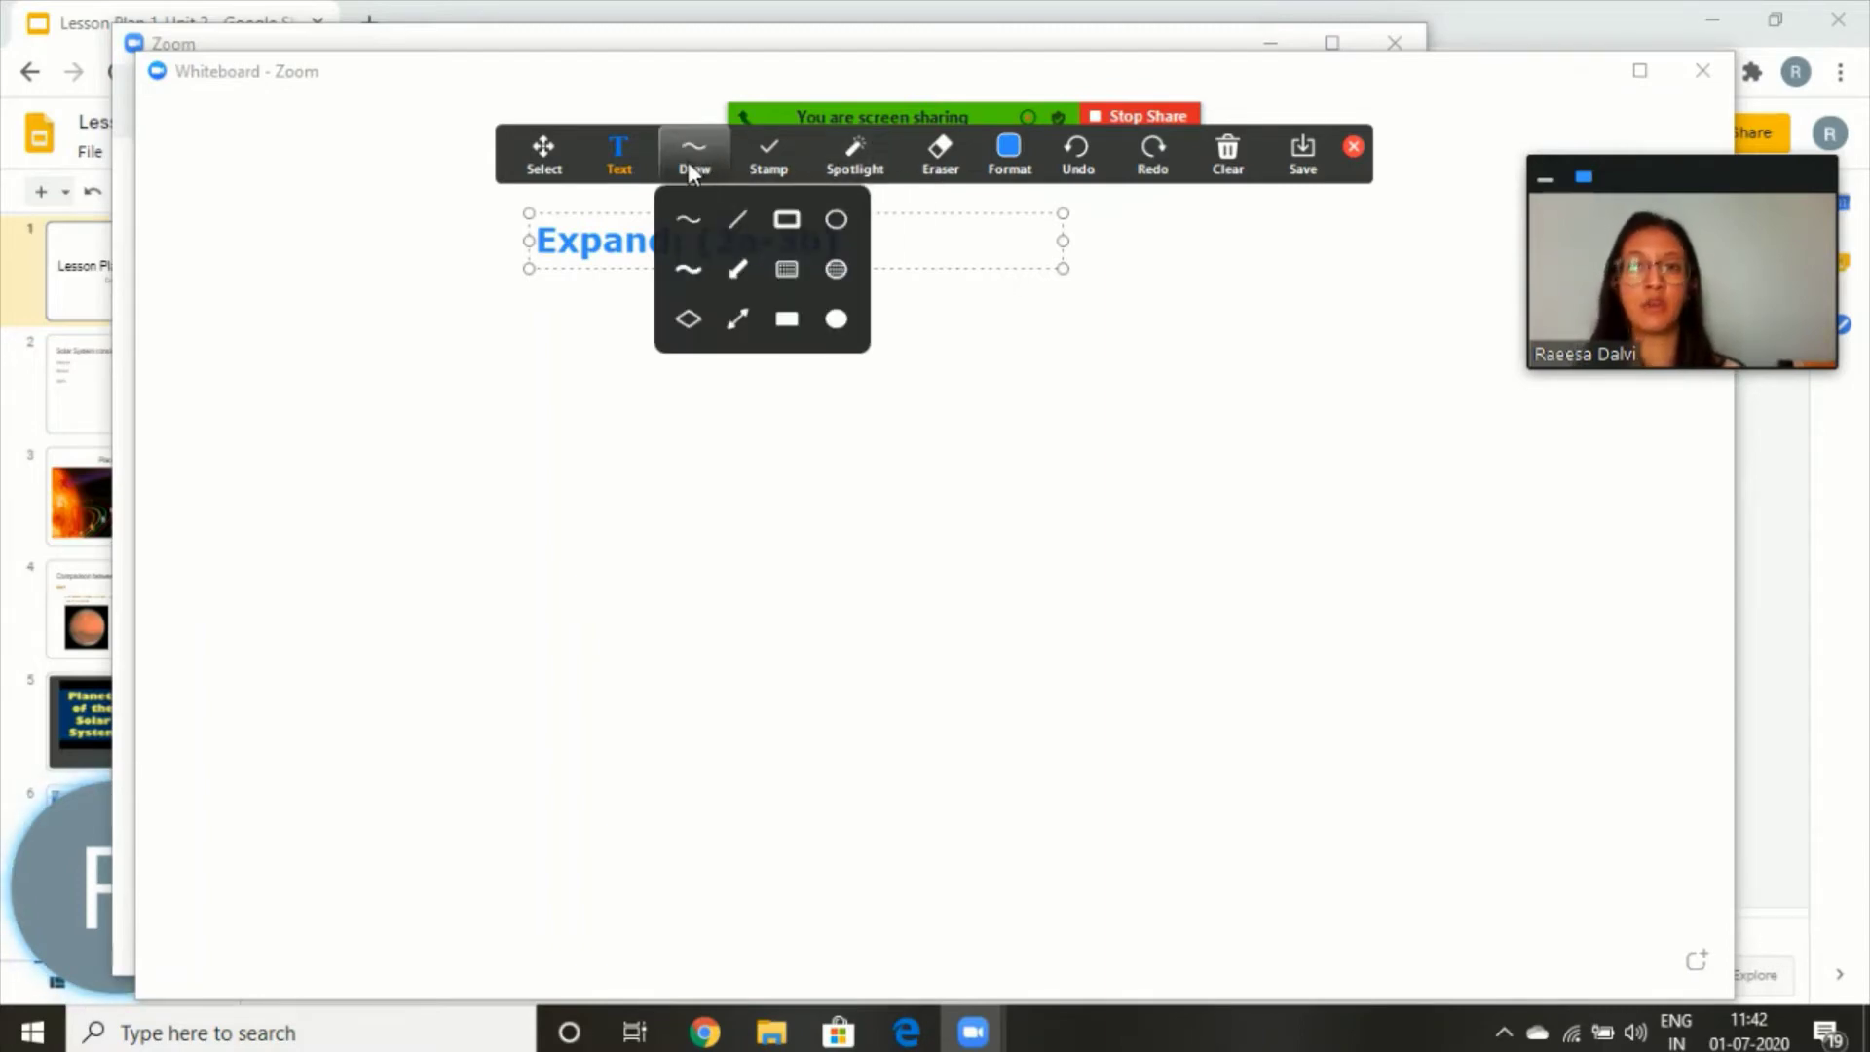
- Hand-draw a small blue superscript 2 after the (2a-3b) bracket with the pen
{"action": "left_click", "coordinate": [693, 222]}
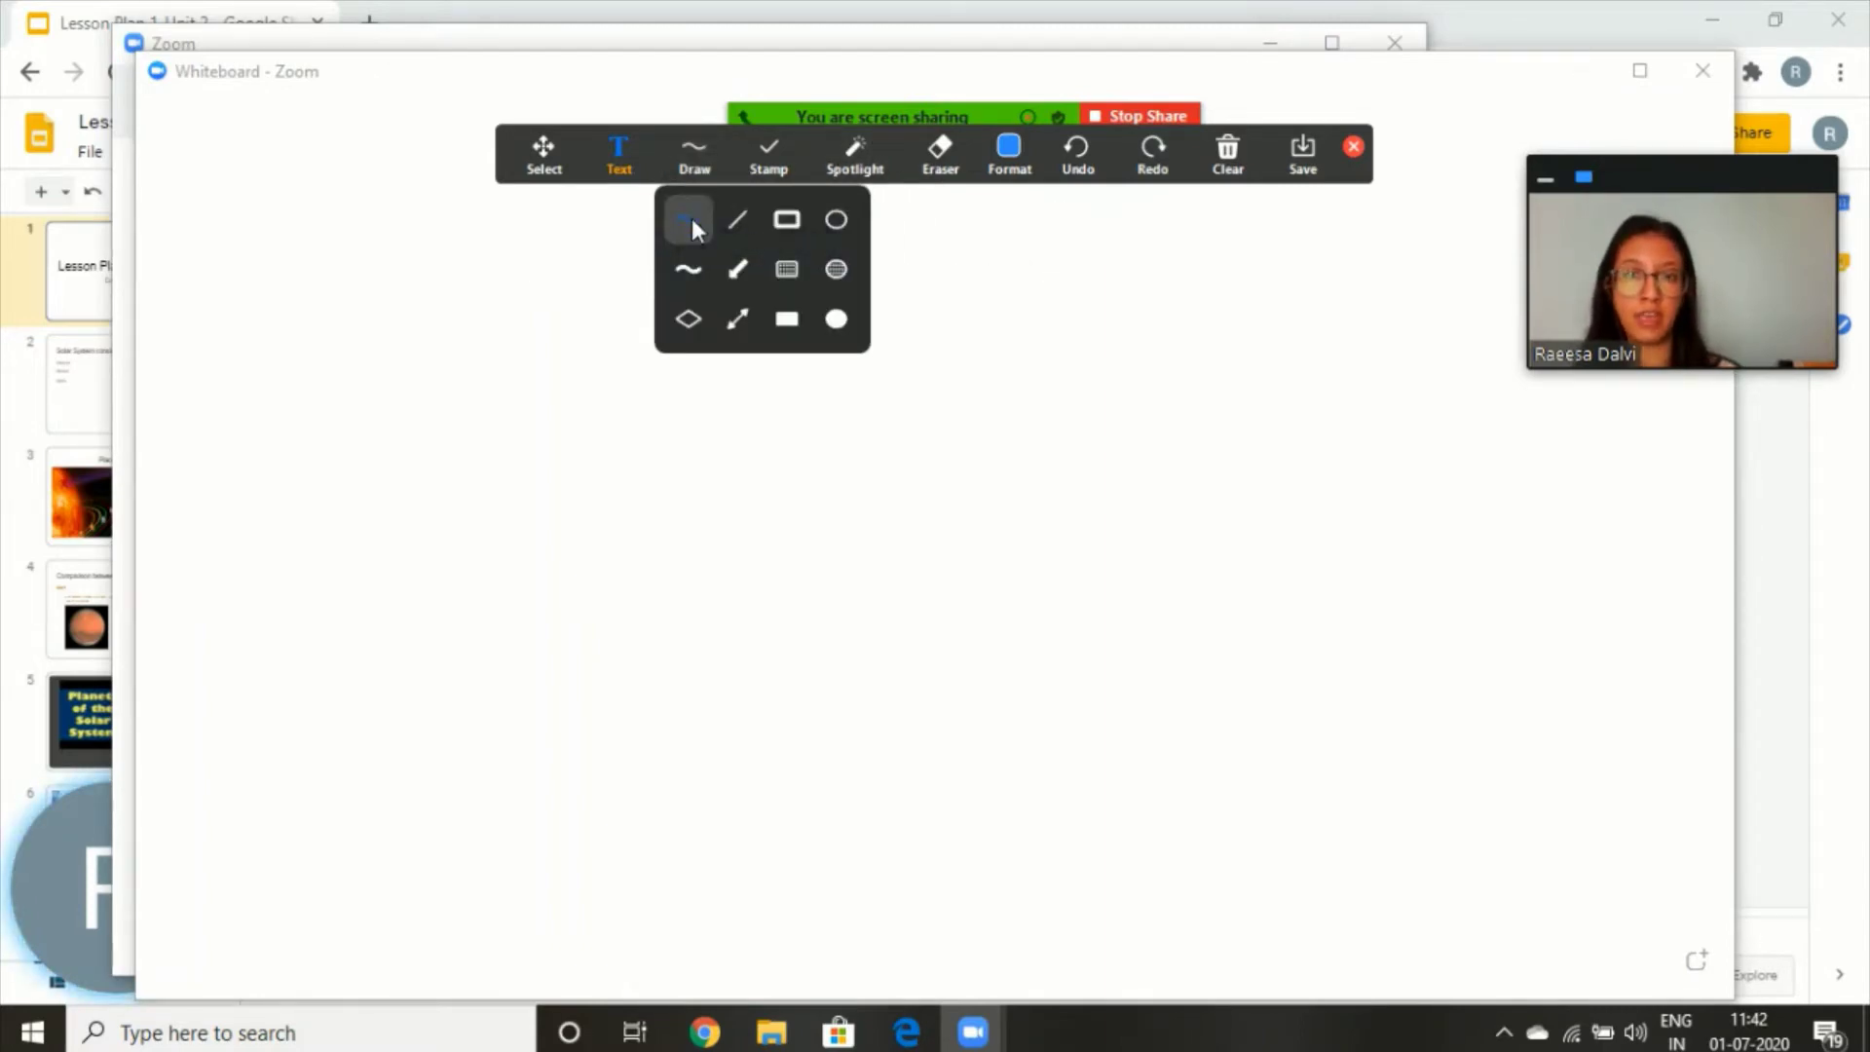
{"action": "mouse_move", "coordinate": [990, 142]}
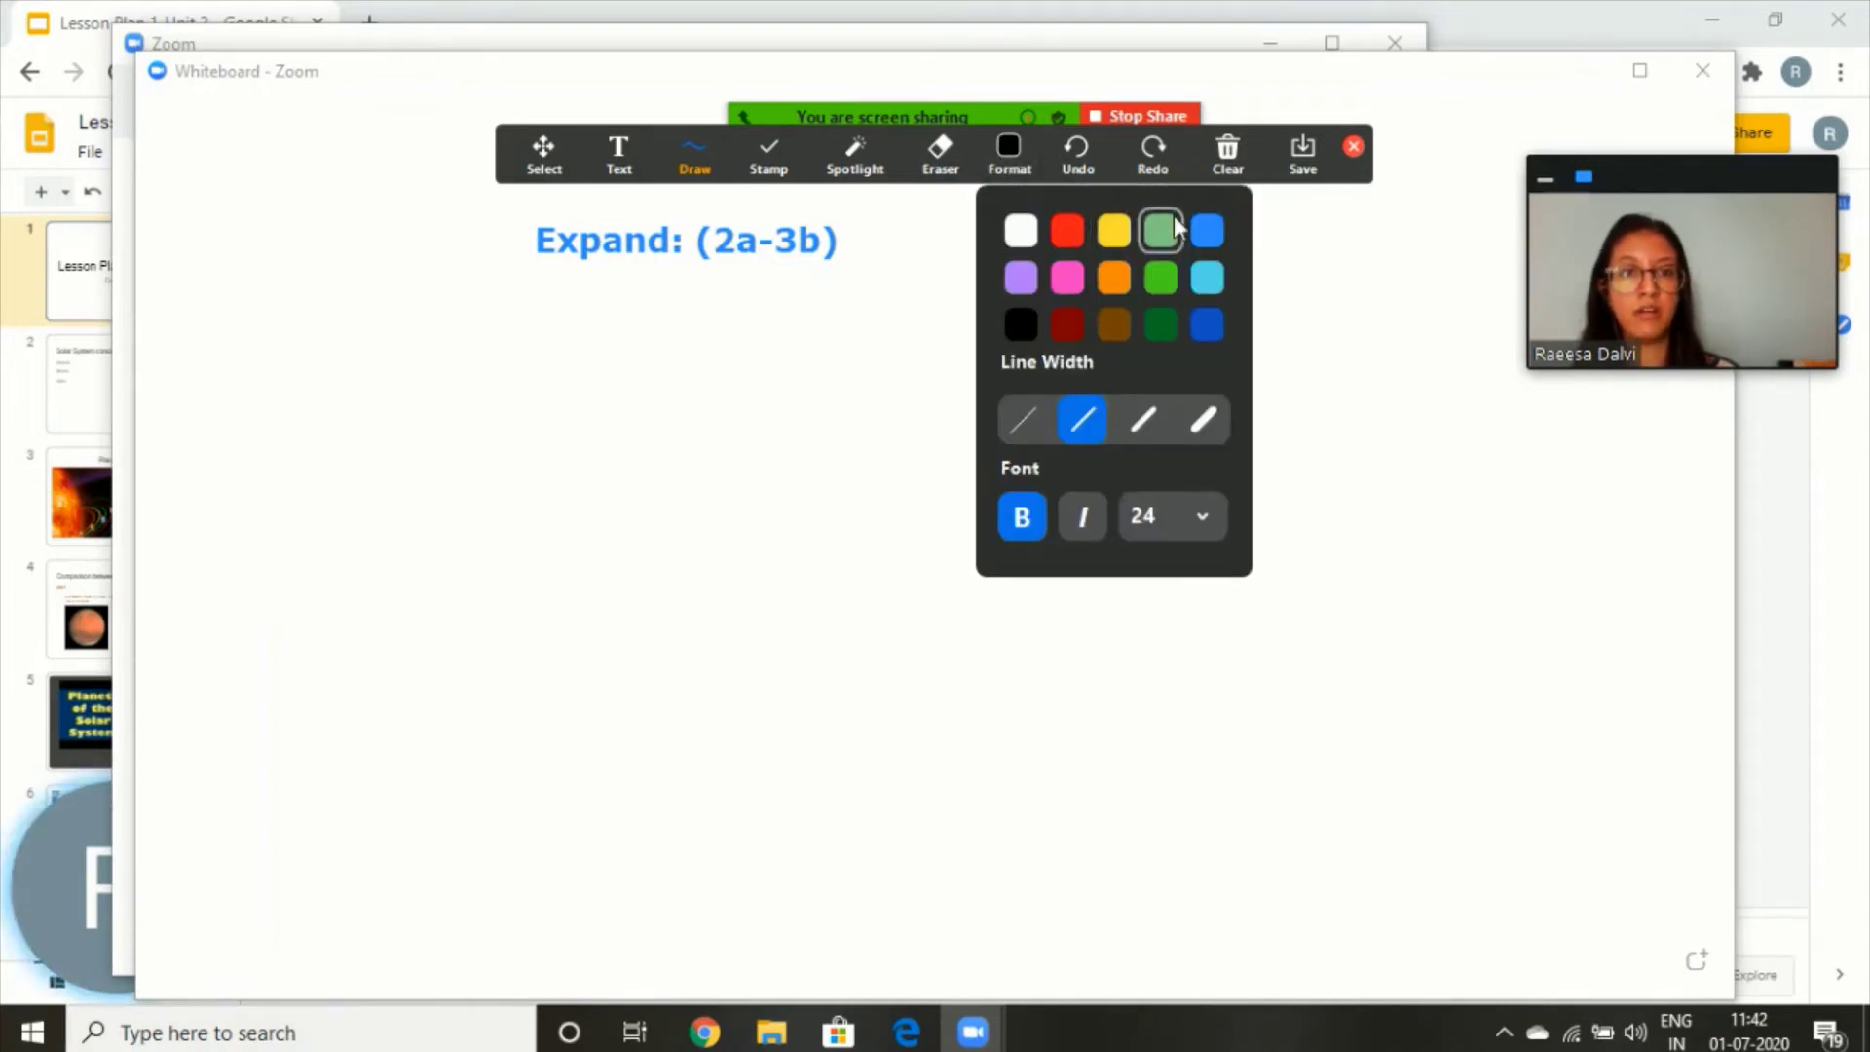
{"action": "left_click", "coordinate": [1206, 230]}
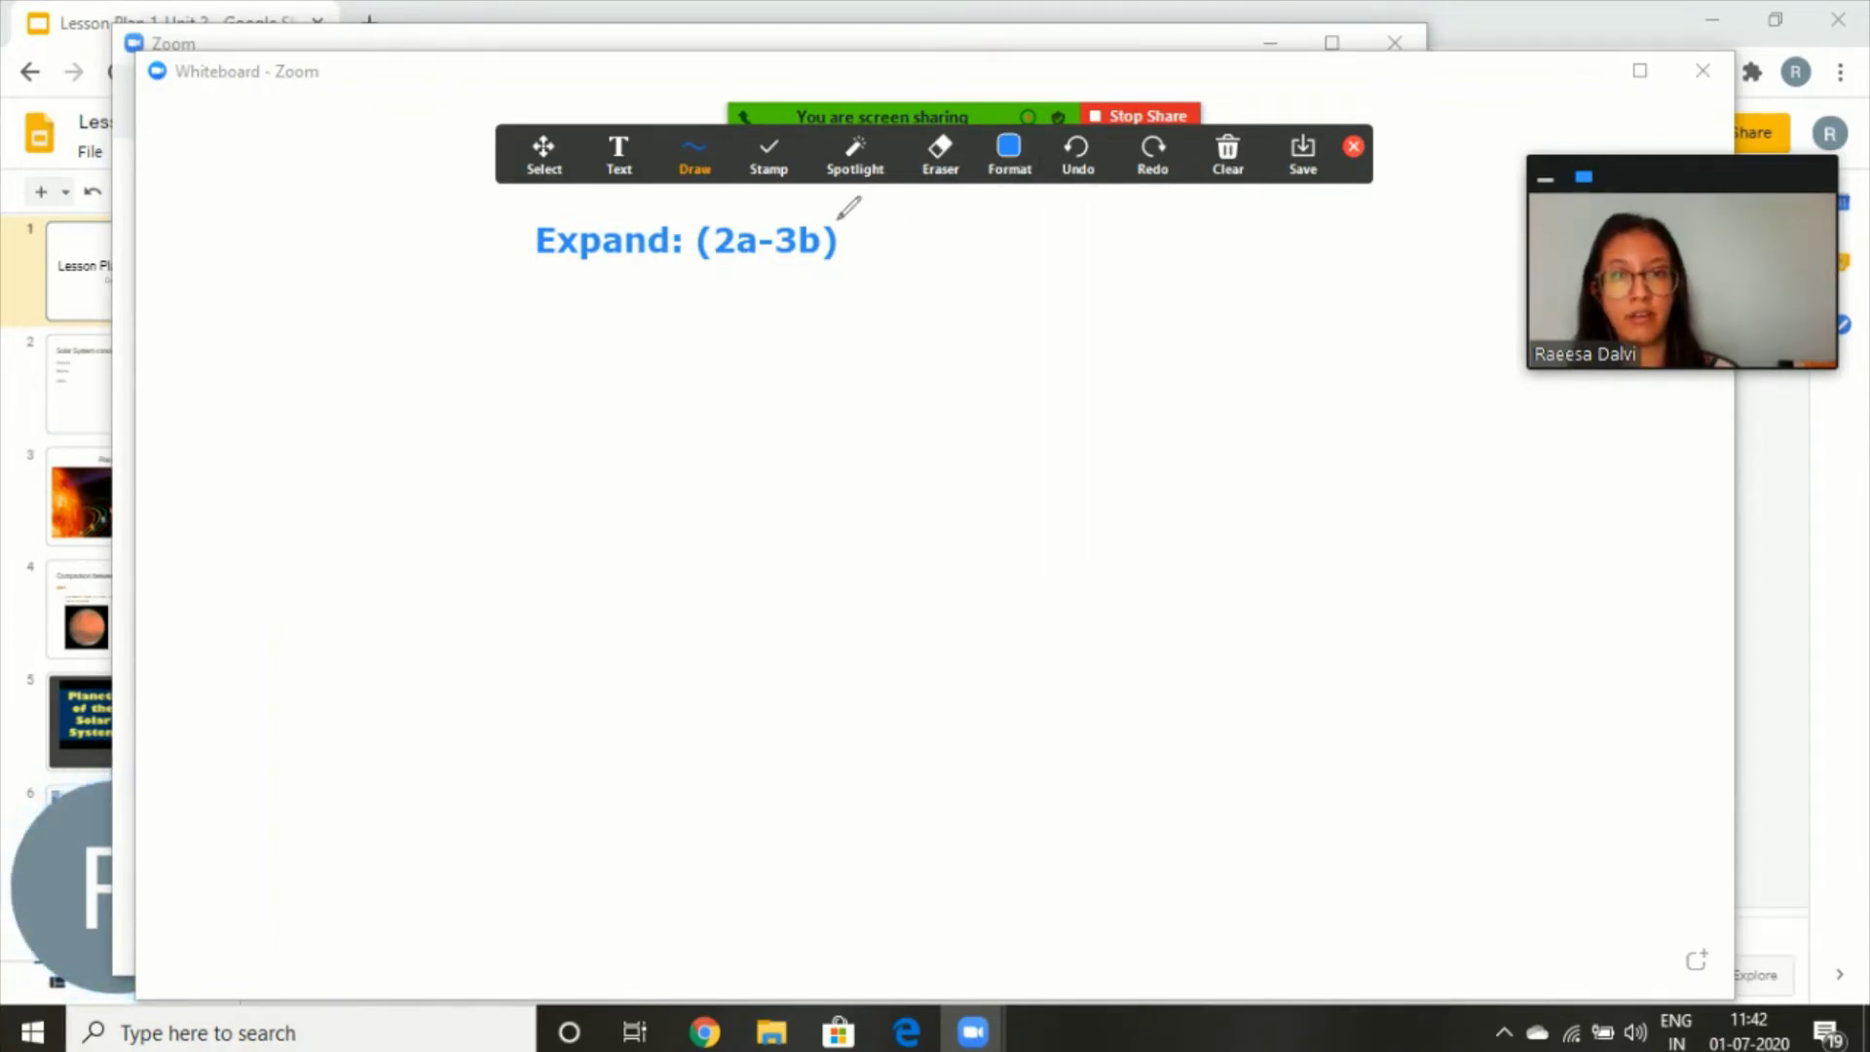
{"action": "left_click_drag", "start_coordinate": [837, 214], "coordinate": [859, 229]}
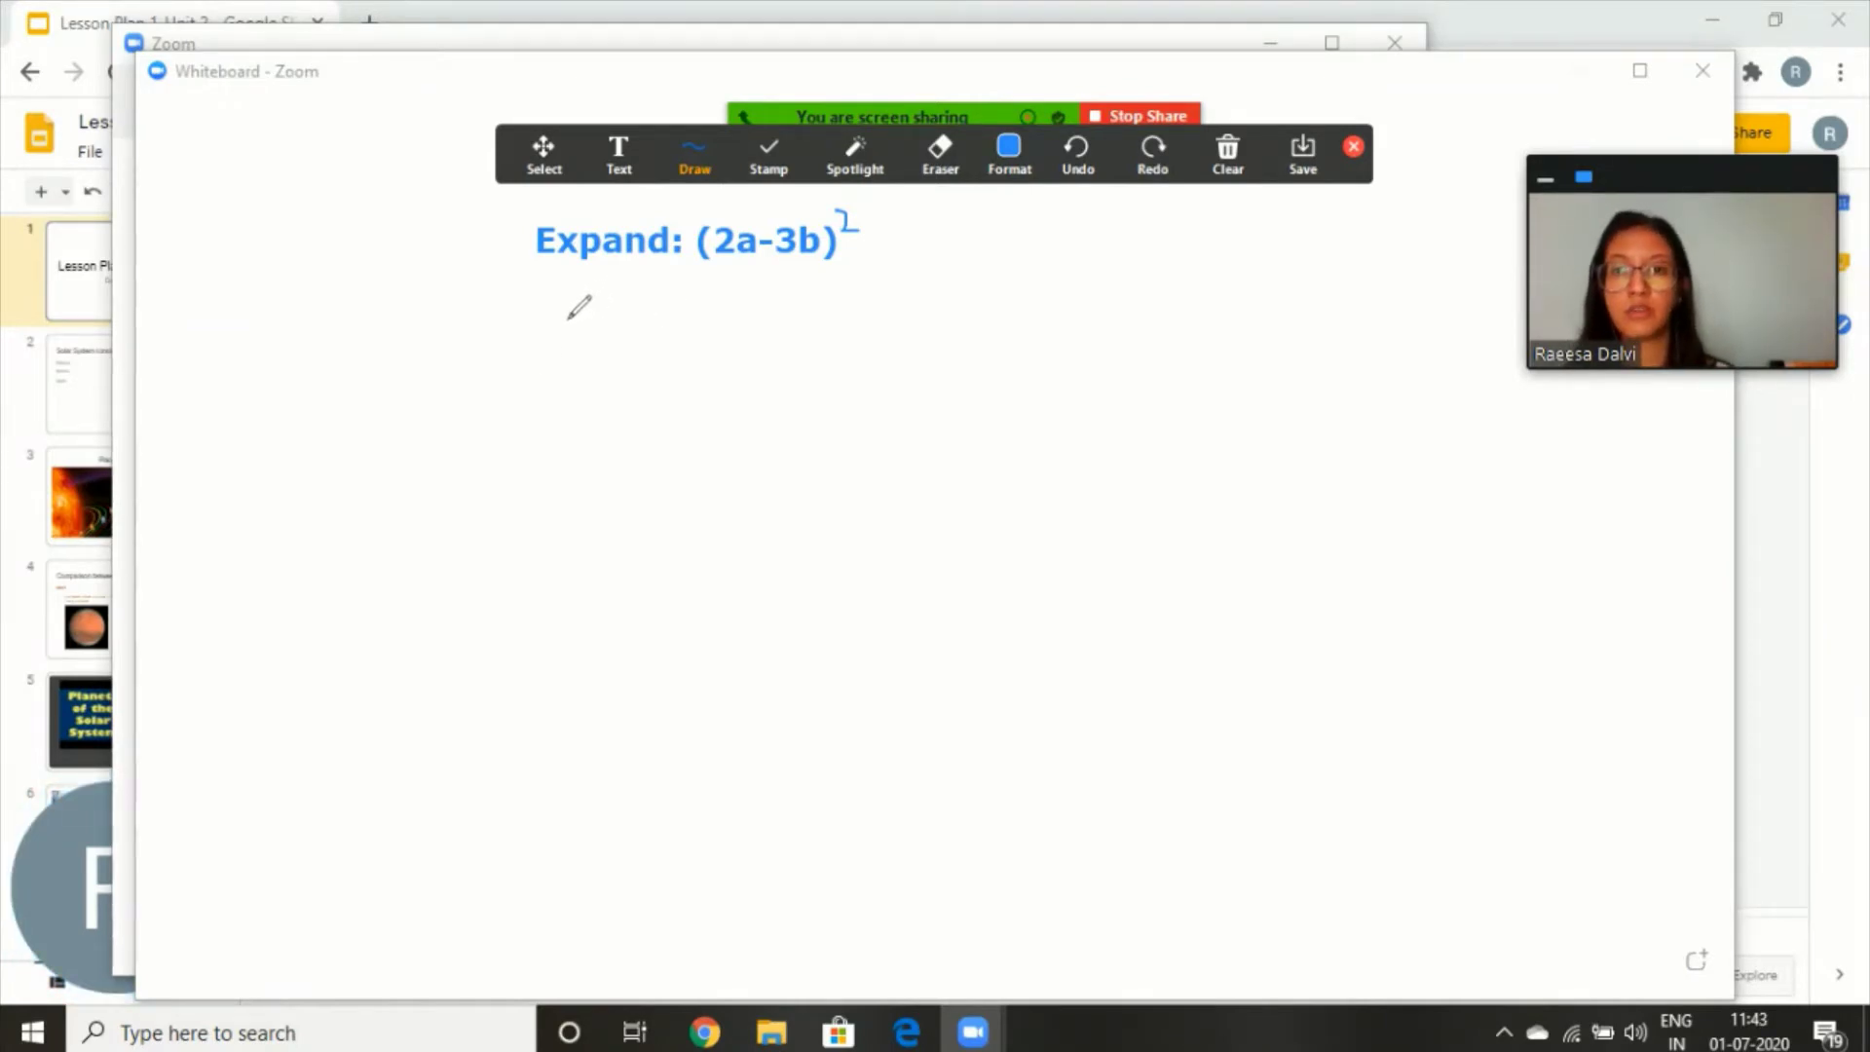
- Handwrite the identity (a-b)² = a² − 2ab + b² below the problem
{"action": "mouse_move", "coordinate": [563, 313]}
{"action": "left_mouse_down"}
{"action": "mouse_move", "coordinate": [545, 330]}
{"action": "mouse_move", "coordinate": [565, 319]}
{"action": "mouse_move", "coordinate": [573, 343]}
{"action": "mouse_move", "coordinate": [651, 333]}
{"action": "mouse_move", "coordinate": [700, 356]}
{"action": "left_mouse_up"}
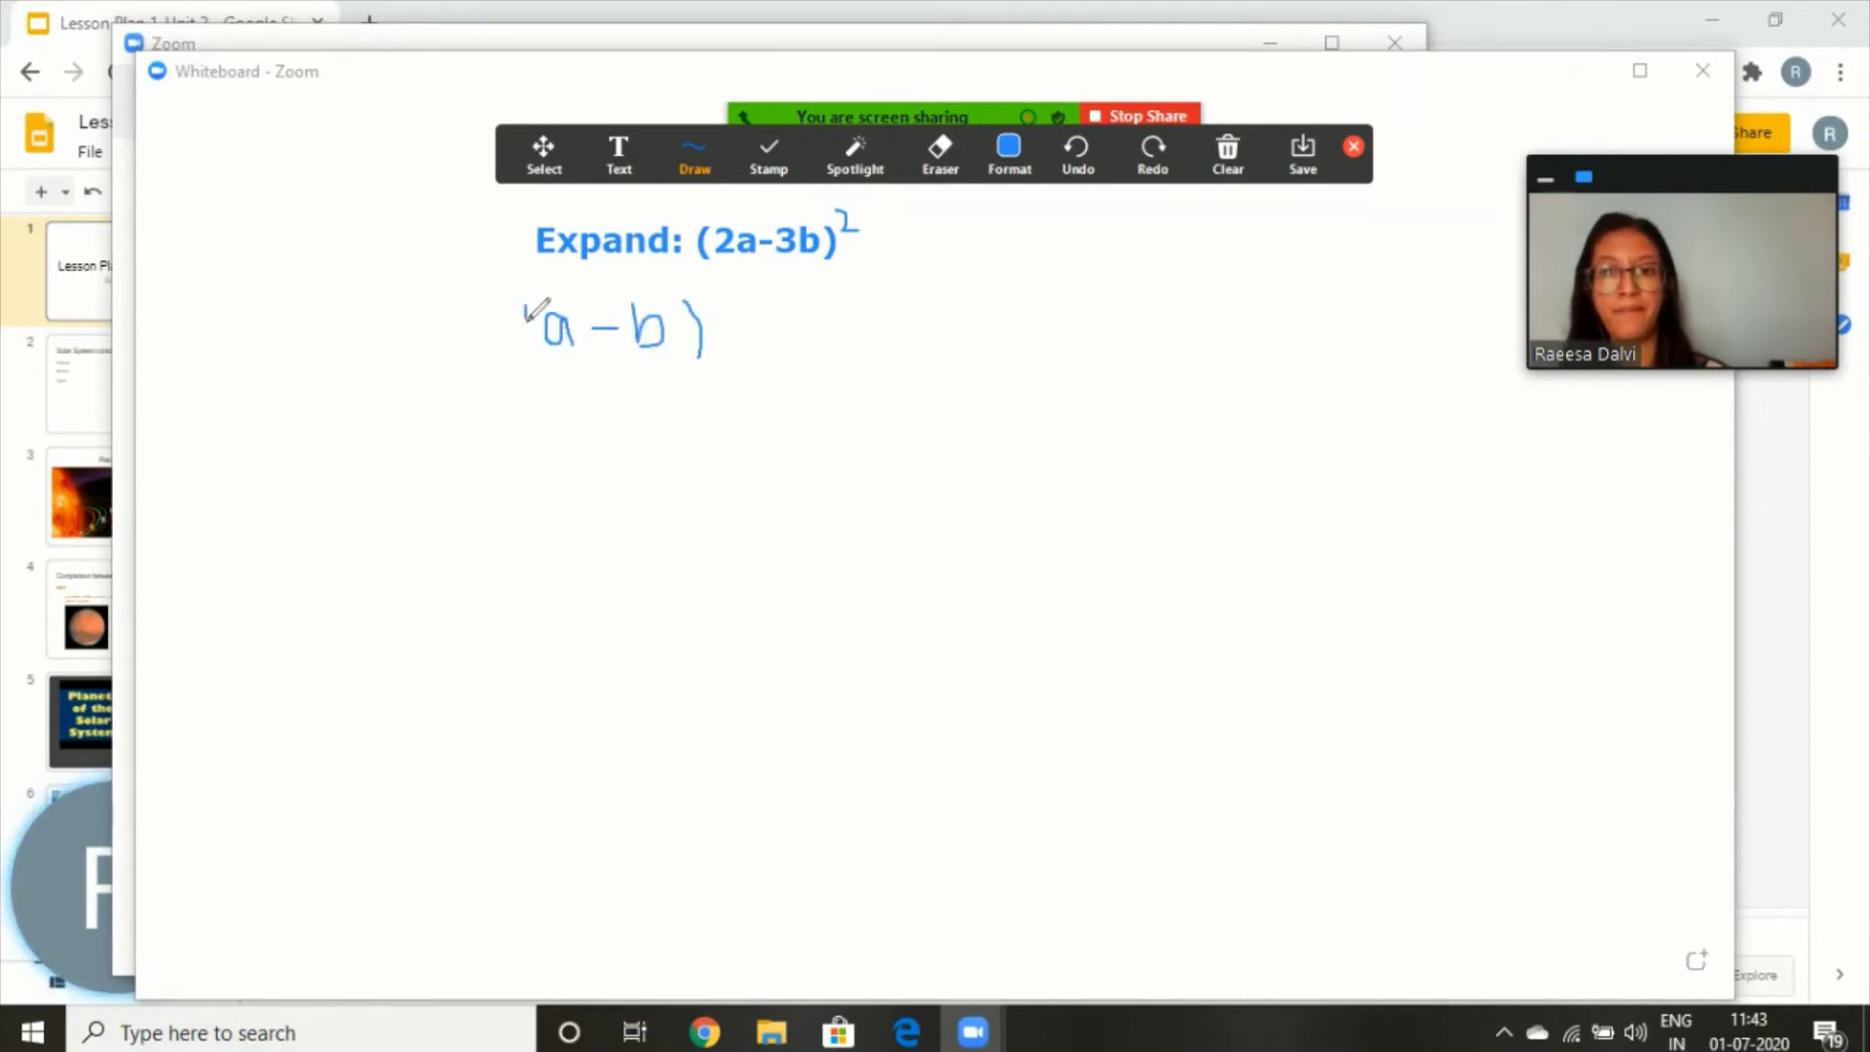
{"action": "left_click_drag", "start_coordinate": [527, 305], "coordinate": [542, 361]}
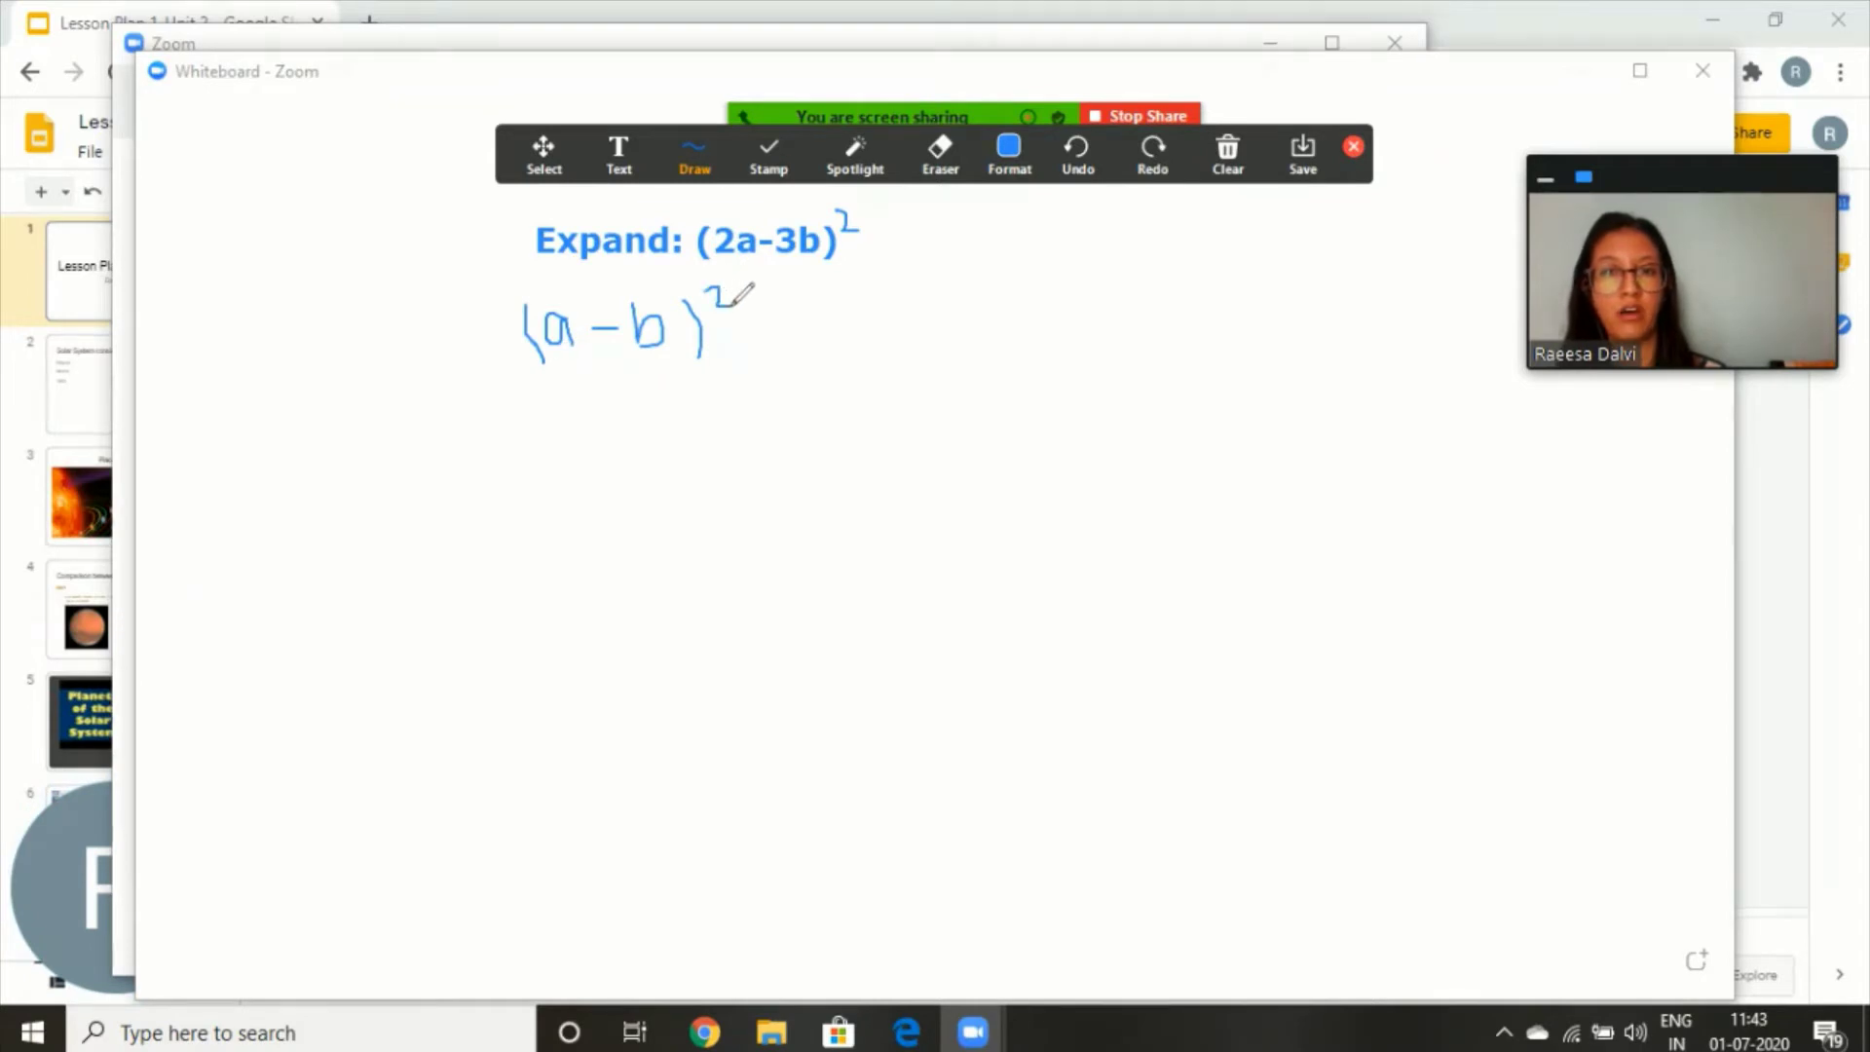
{"action": "mouse_move", "coordinate": [753, 325]}
{"action": "left_mouse_down"}
{"action": "mouse_move", "coordinate": [829, 317]}
{"action": "mouse_move", "coordinate": [955, 347]}
{"action": "mouse_move", "coordinate": [1011, 321]}
{"action": "mouse_move", "coordinate": [1085, 336]}
{"action": "mouse_move", "coordinate": [1065, 356]}
{"action": "mouse_move", "coordinate": [1168, 313]}
{"action": "left_mouse_up"}
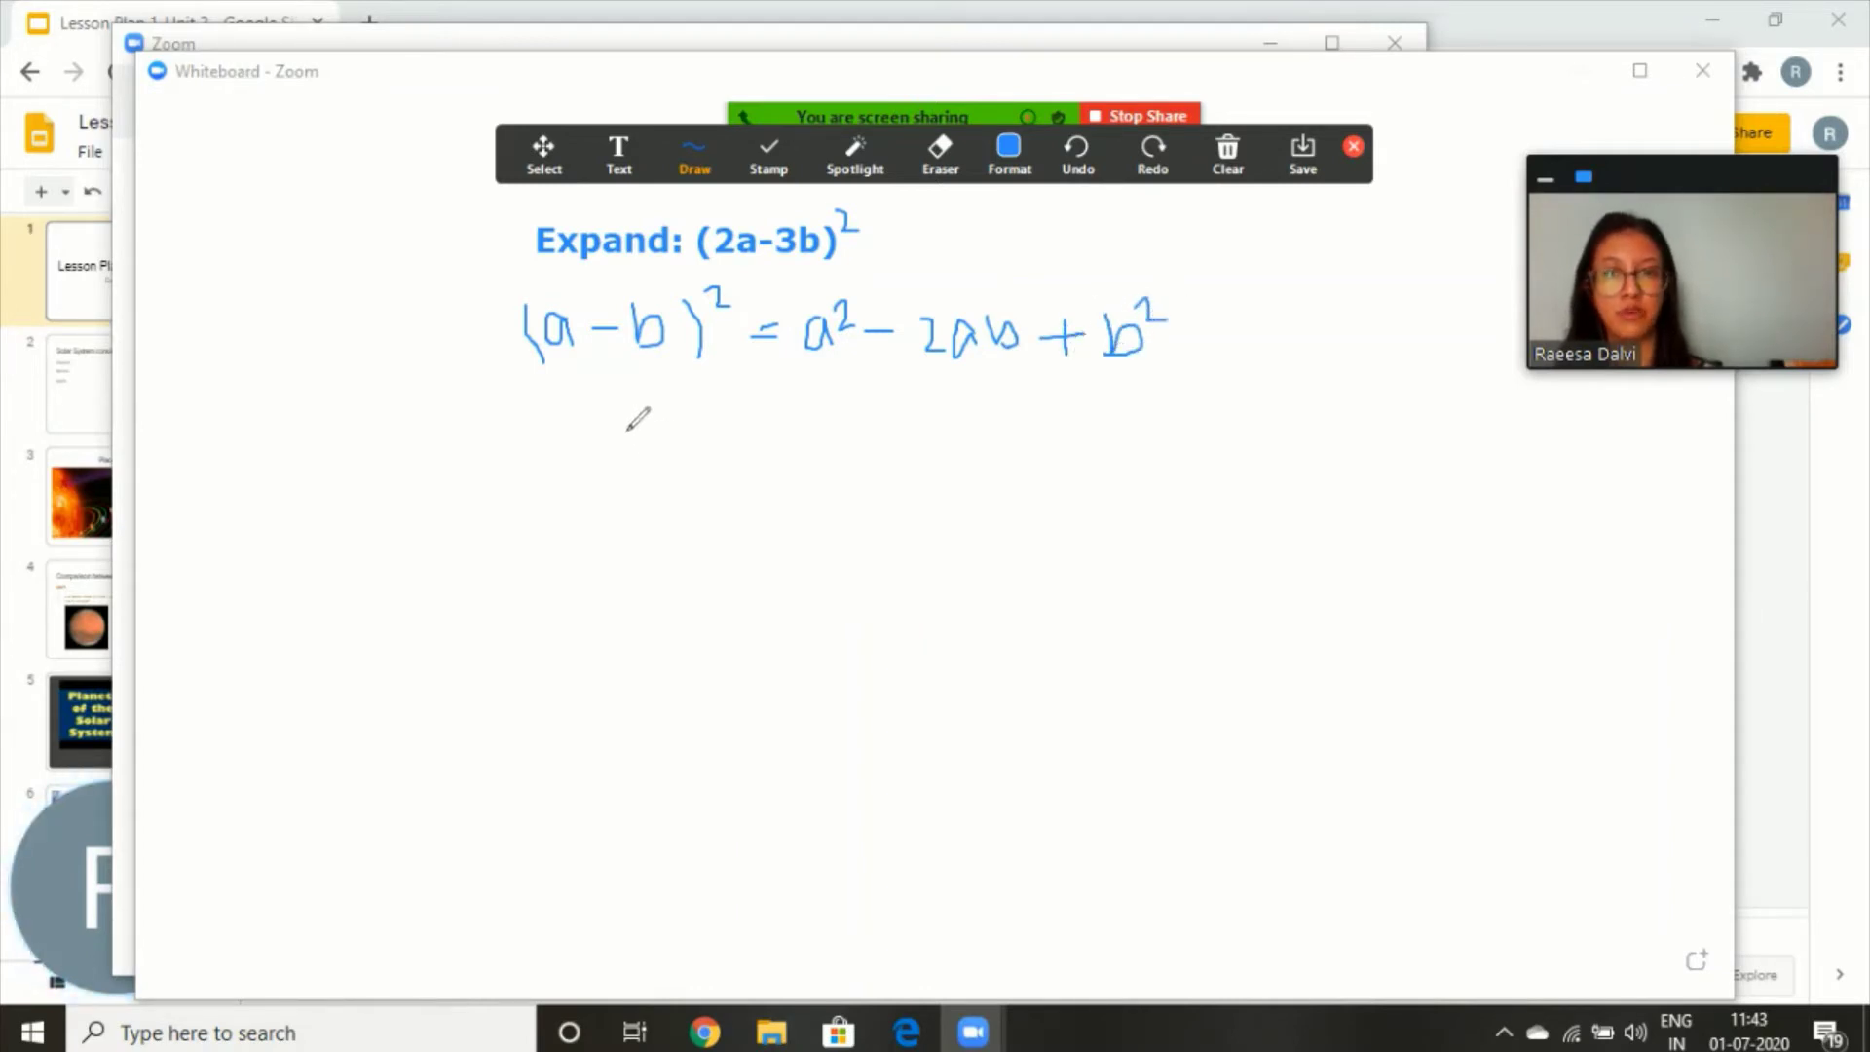
{"action": "mouse_move", "coordinate": [610, 425]}
{"action": "left_mouse_down"}
{"action": "mouse_move", "coordinate": [635, 464]}
{"action": "mouse_move", "coordinate": [683, 435]}
{"action": "mouse_move", "coordinate": [798, 464]}
{"action": "left_mouse_up"}
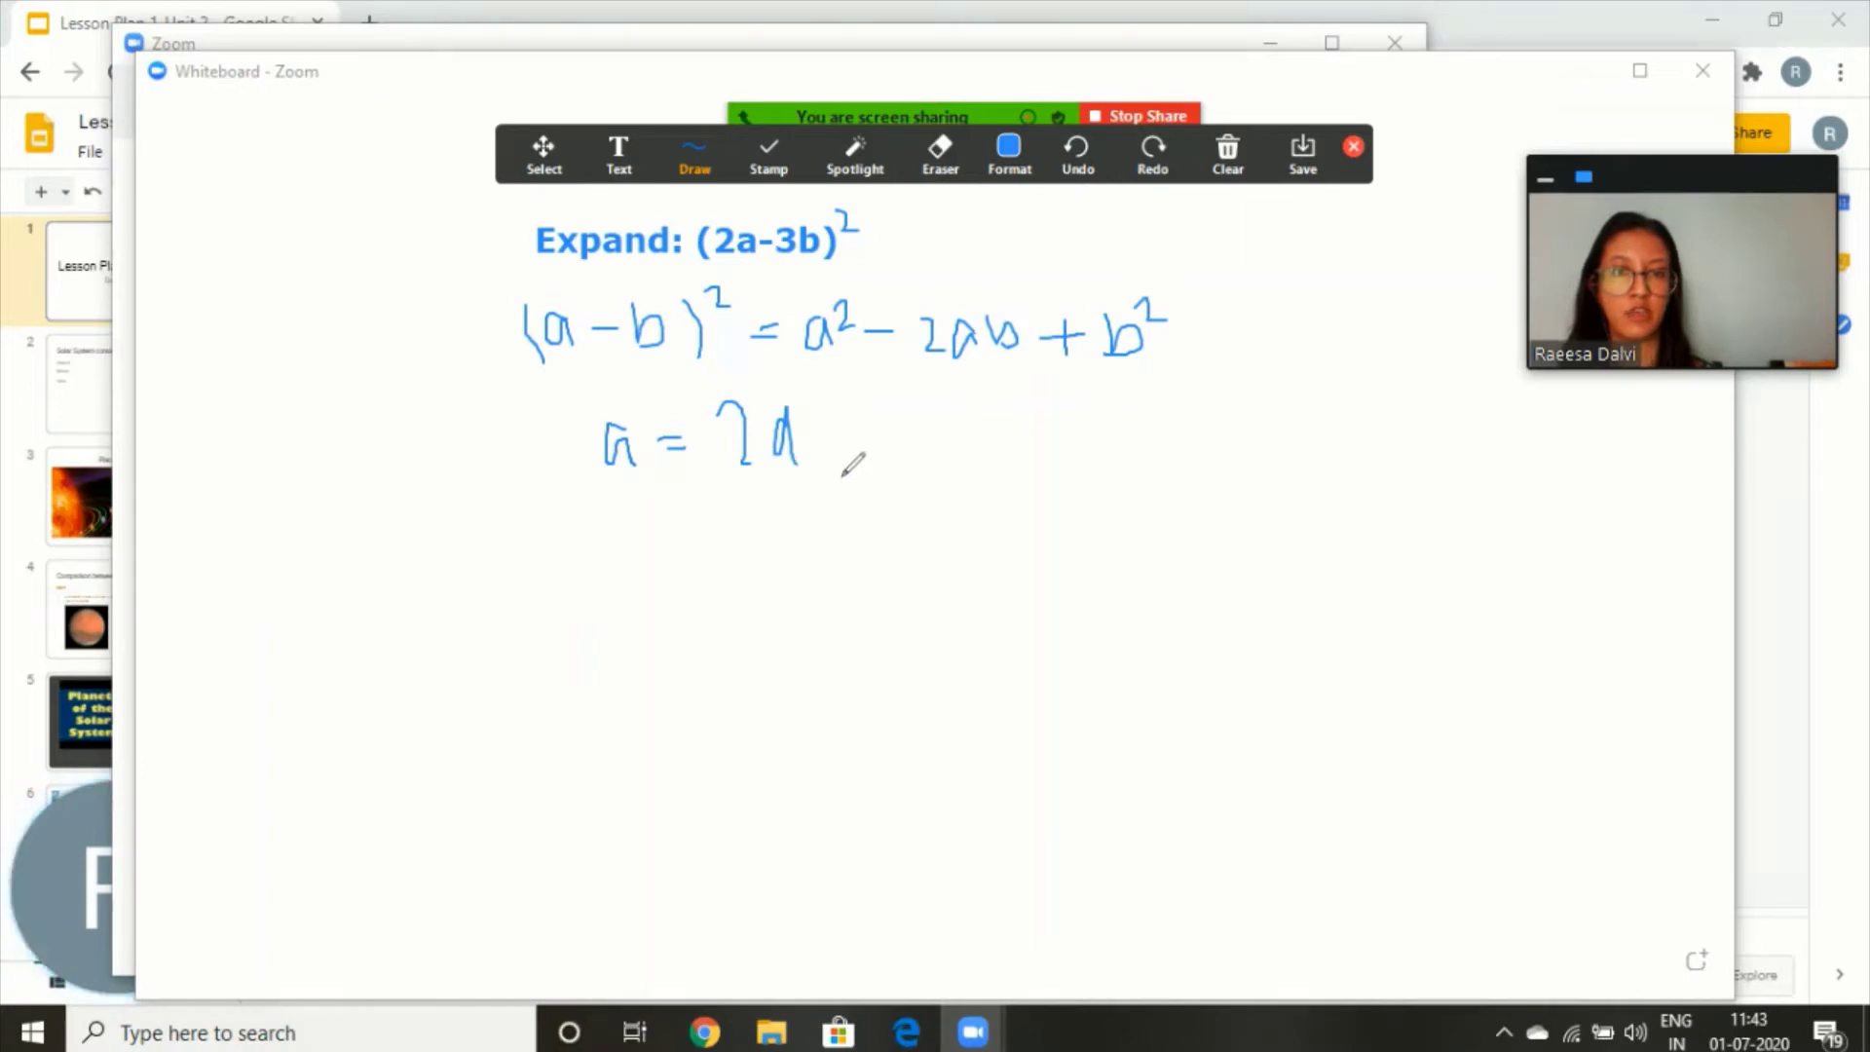
- Write the substitution b = 3b and begin writing (2a) on the next line
{"action": "mouse_move", "coordinate": [927, 405]}
{"action": "left_mouse_down"}
{"action": "mouse_move", "coordinate": [947, 440]}
{"action": "mouse_move", "coordinate": [997, 441]}
{"action": "left_mouse_up"}
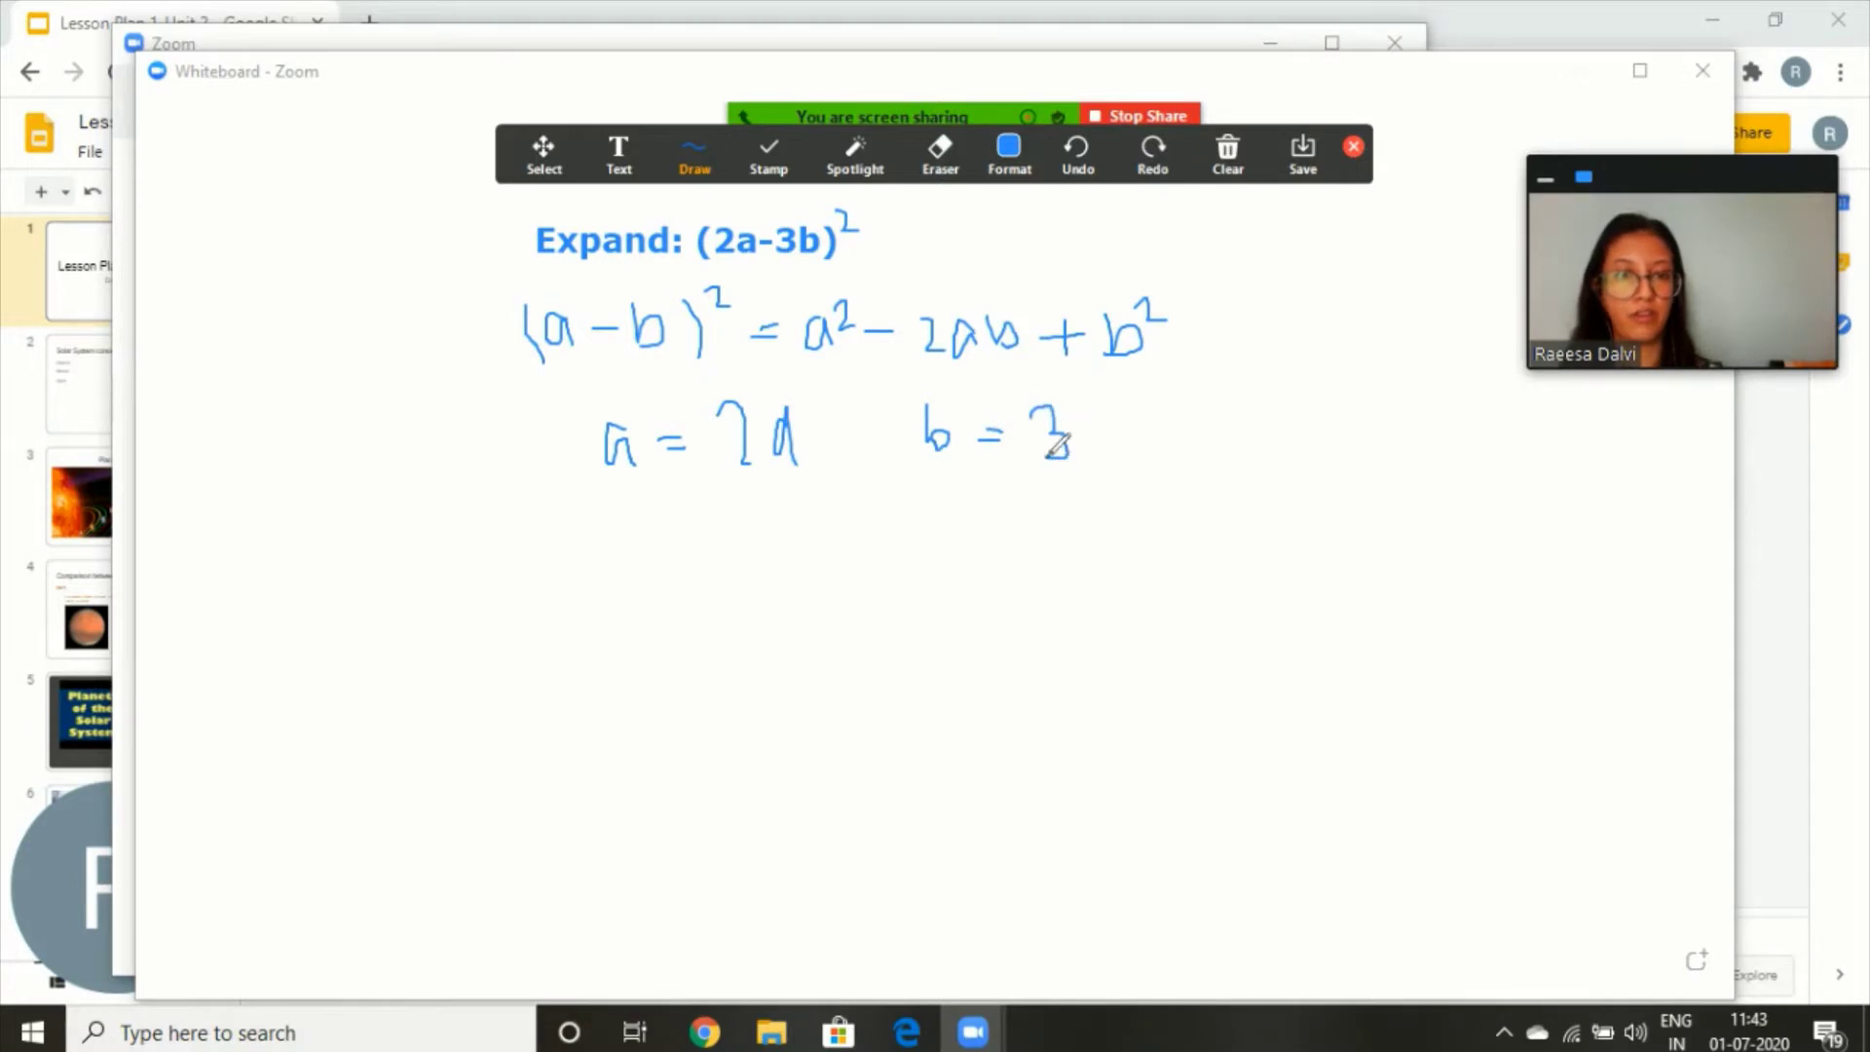
{"action": "left_click_drag", "start_coordinate": [1089, 389], "coordinate": [1120, 443]}
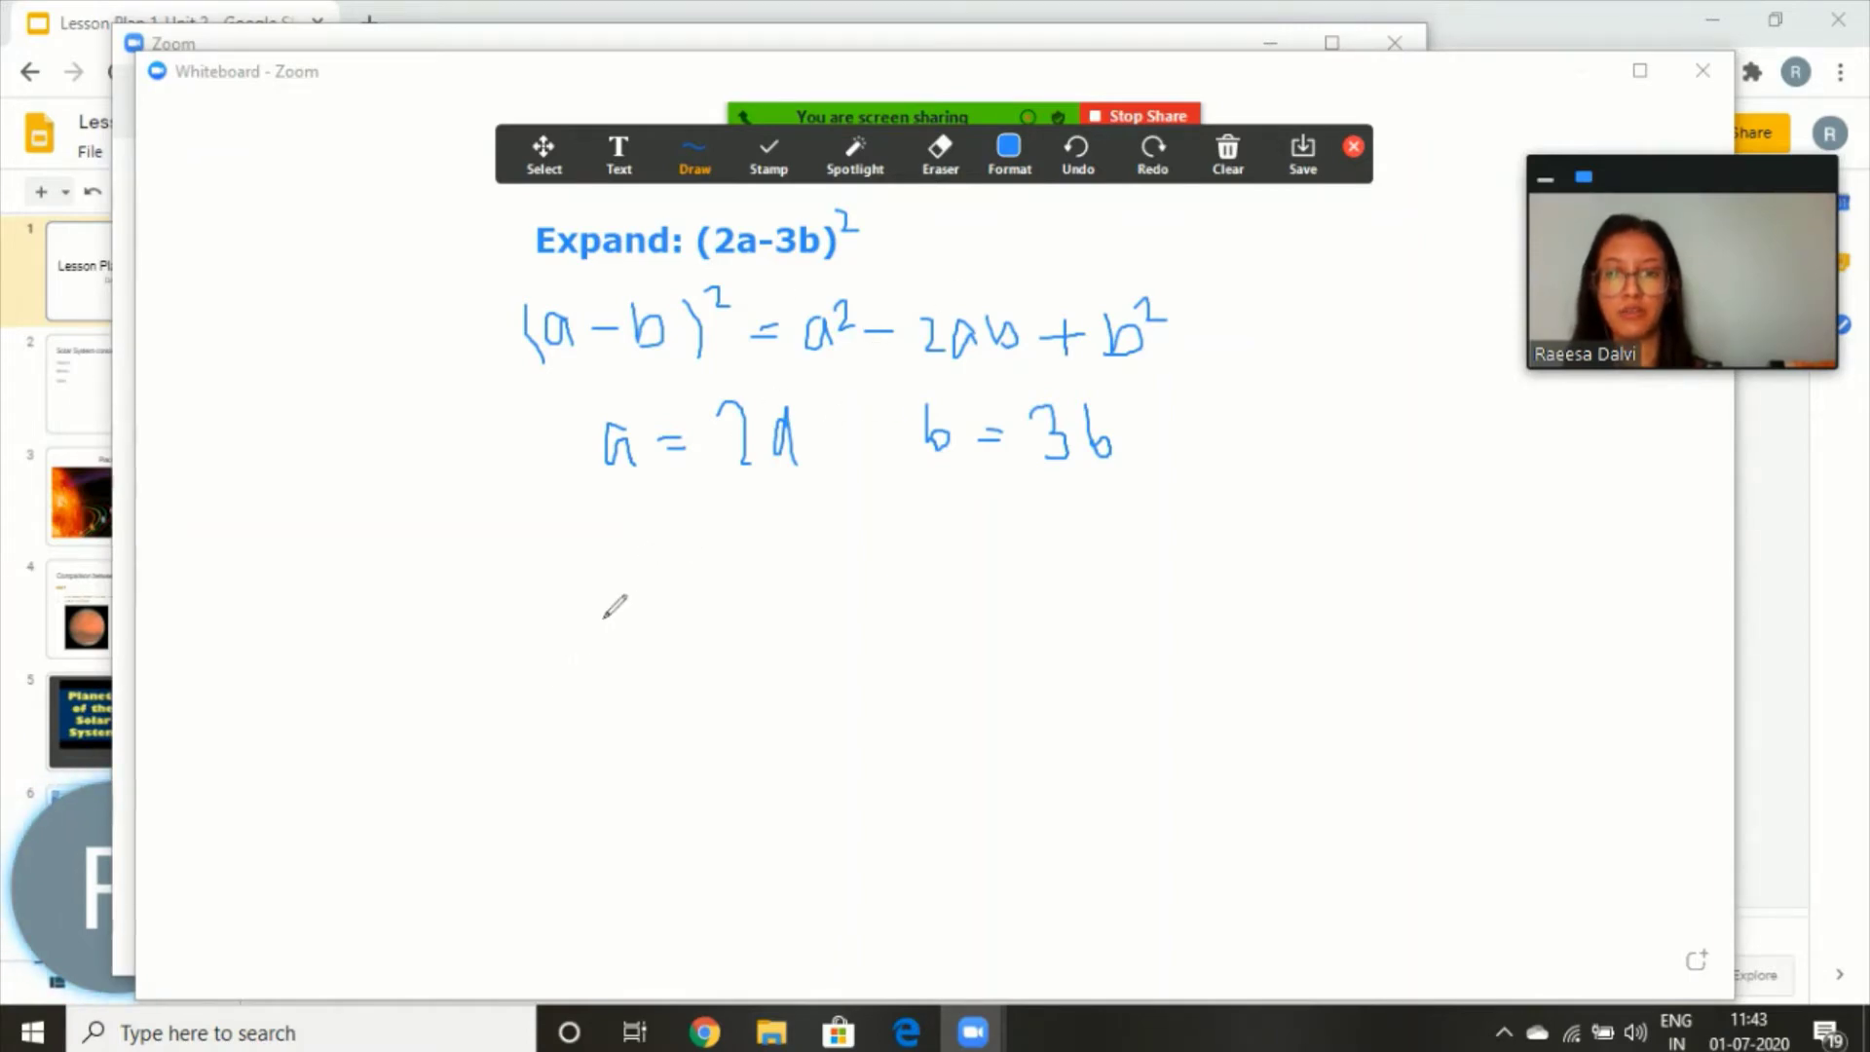
{"action": "mouse_move", "coordinate": [609, 603]}
{"action": "left_mouse_down"}
{"action": "mouse_move", "coordinate": [635, 643]}
{"action": "mouse_move", "coordinate": [682, 645]}
{"action": "mouse_move", "coordinate": [700, 599]}
{"action": "mouse_move", "coordinate": [711, 633]}
{"action": "left_mouse_up"}
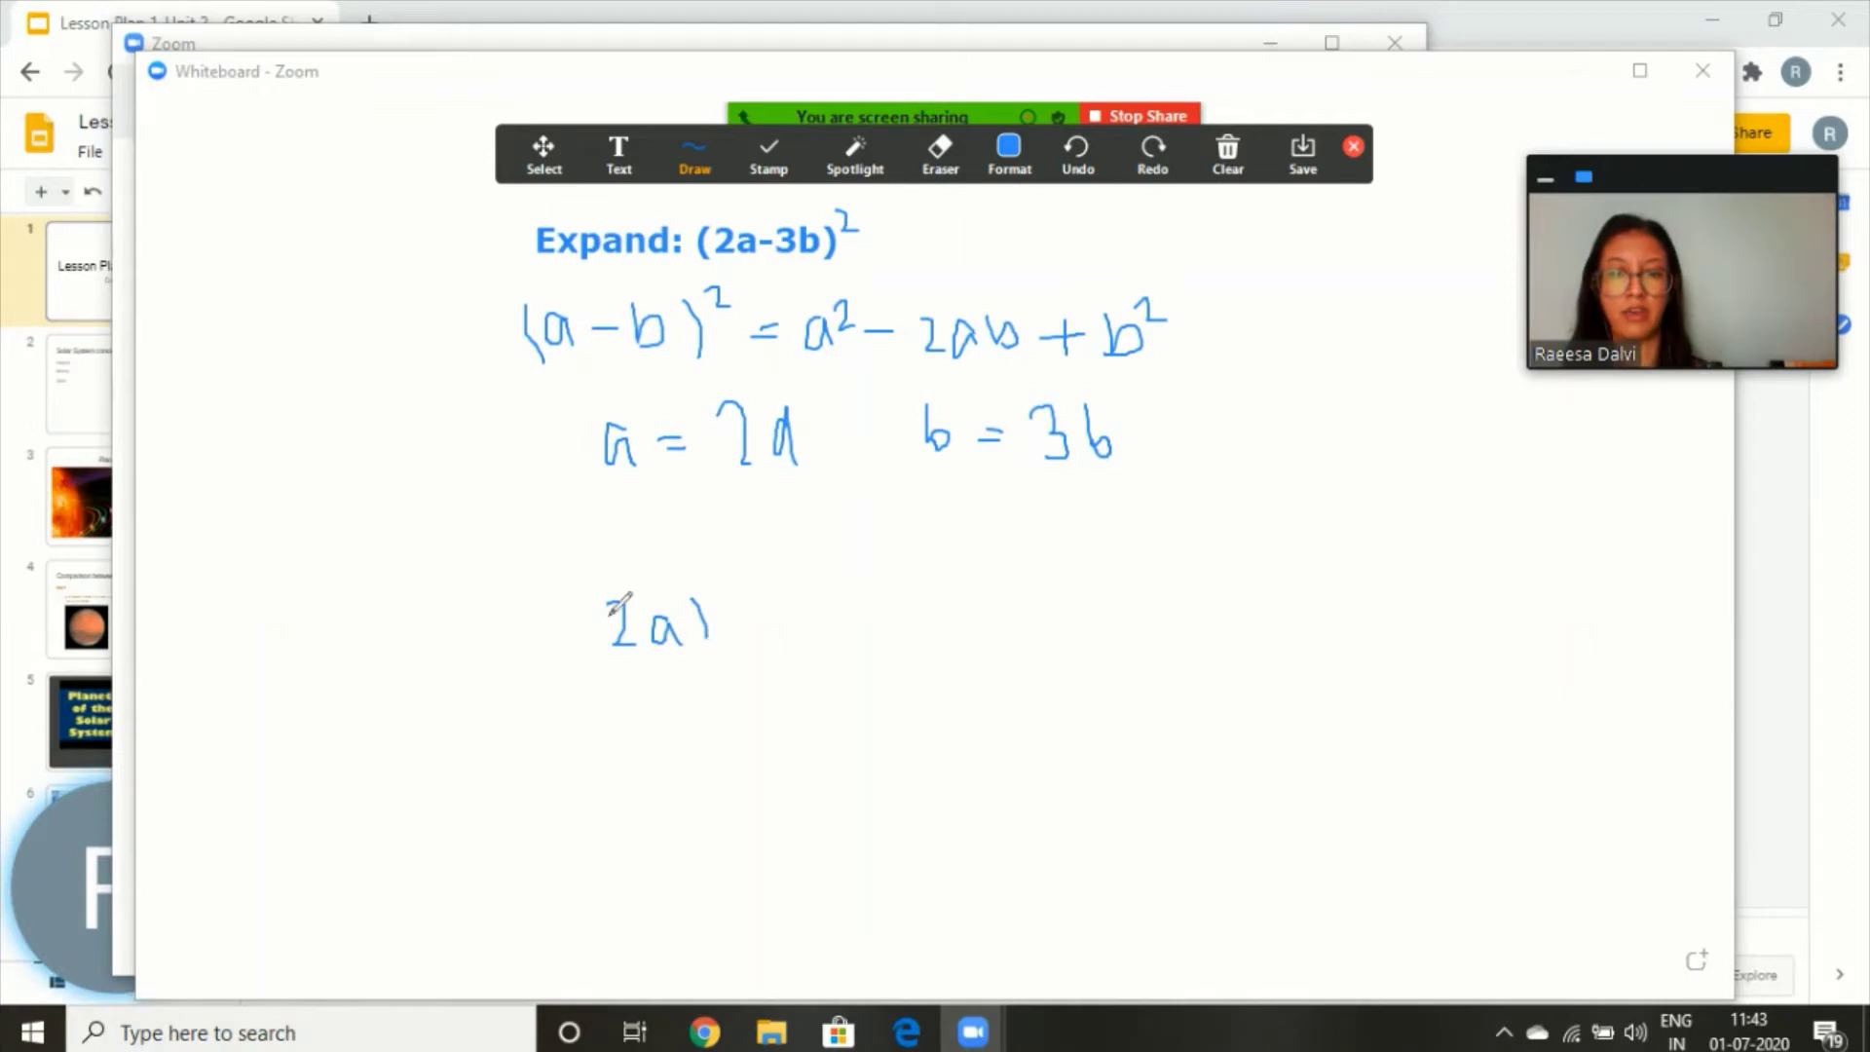
- Handwrite (2a)² − 2(2a)(3b) below the substitutions
{"action": "left_click_drag", "start_coordinate": [597, 598], "coordinate": [591, 633]}
{"action": "mouse_move", "coordinate": [702, 587]}
{"action": "left_mouse_down"}
{"action": "mouse_move", "coordinate": [756, 629]}
{"action": "mouse_move", "coordinate": [811, 600]}
{"action": "mouse_move", "coordinate": [850, 647]}
{"action": "mouse_move", "coordinate": [847, 679]}
{"action": "left_mouse_up"}
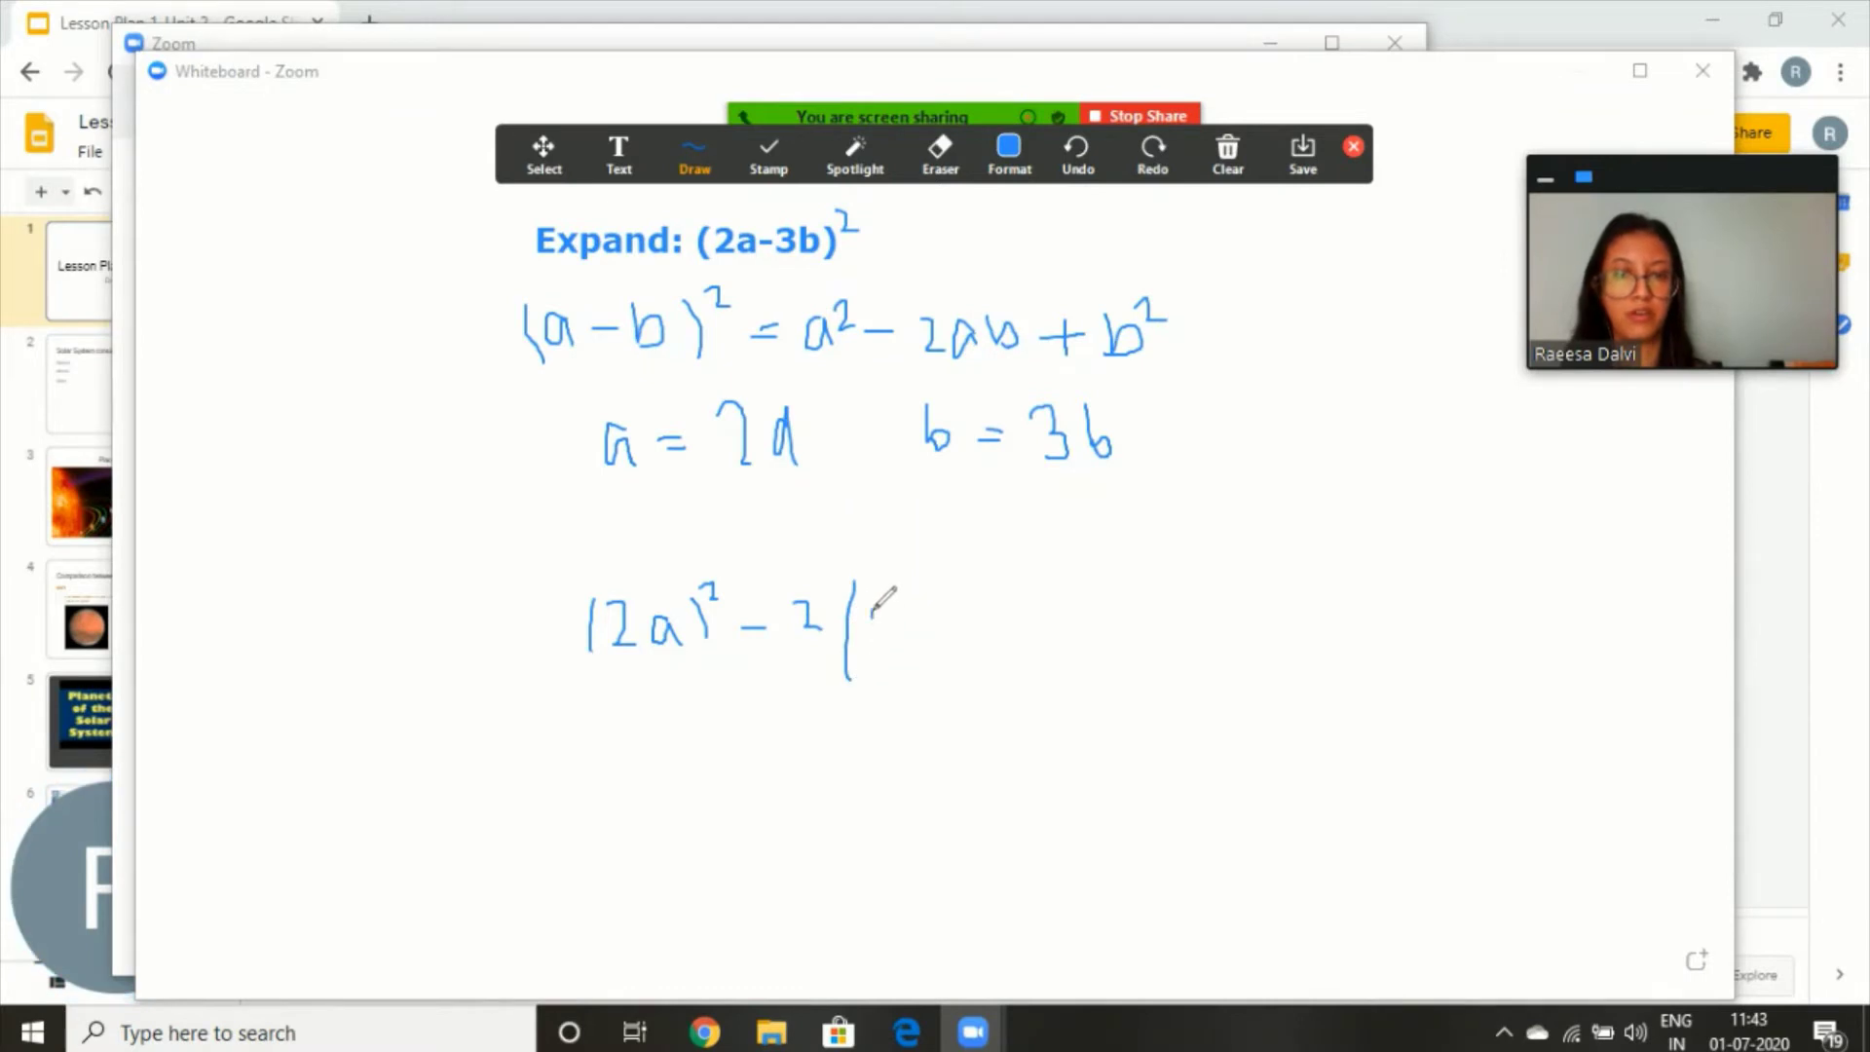
{"action": "mouse_move", "coordinate": [918, 621]}
{"action": "left_mouse_down"}
{"action": "mouse_move", "coordinate": [929, 607]}
{"action": "mouse_move", "coordinate": [969, 687]}
{"action": "left_mouse_up"}
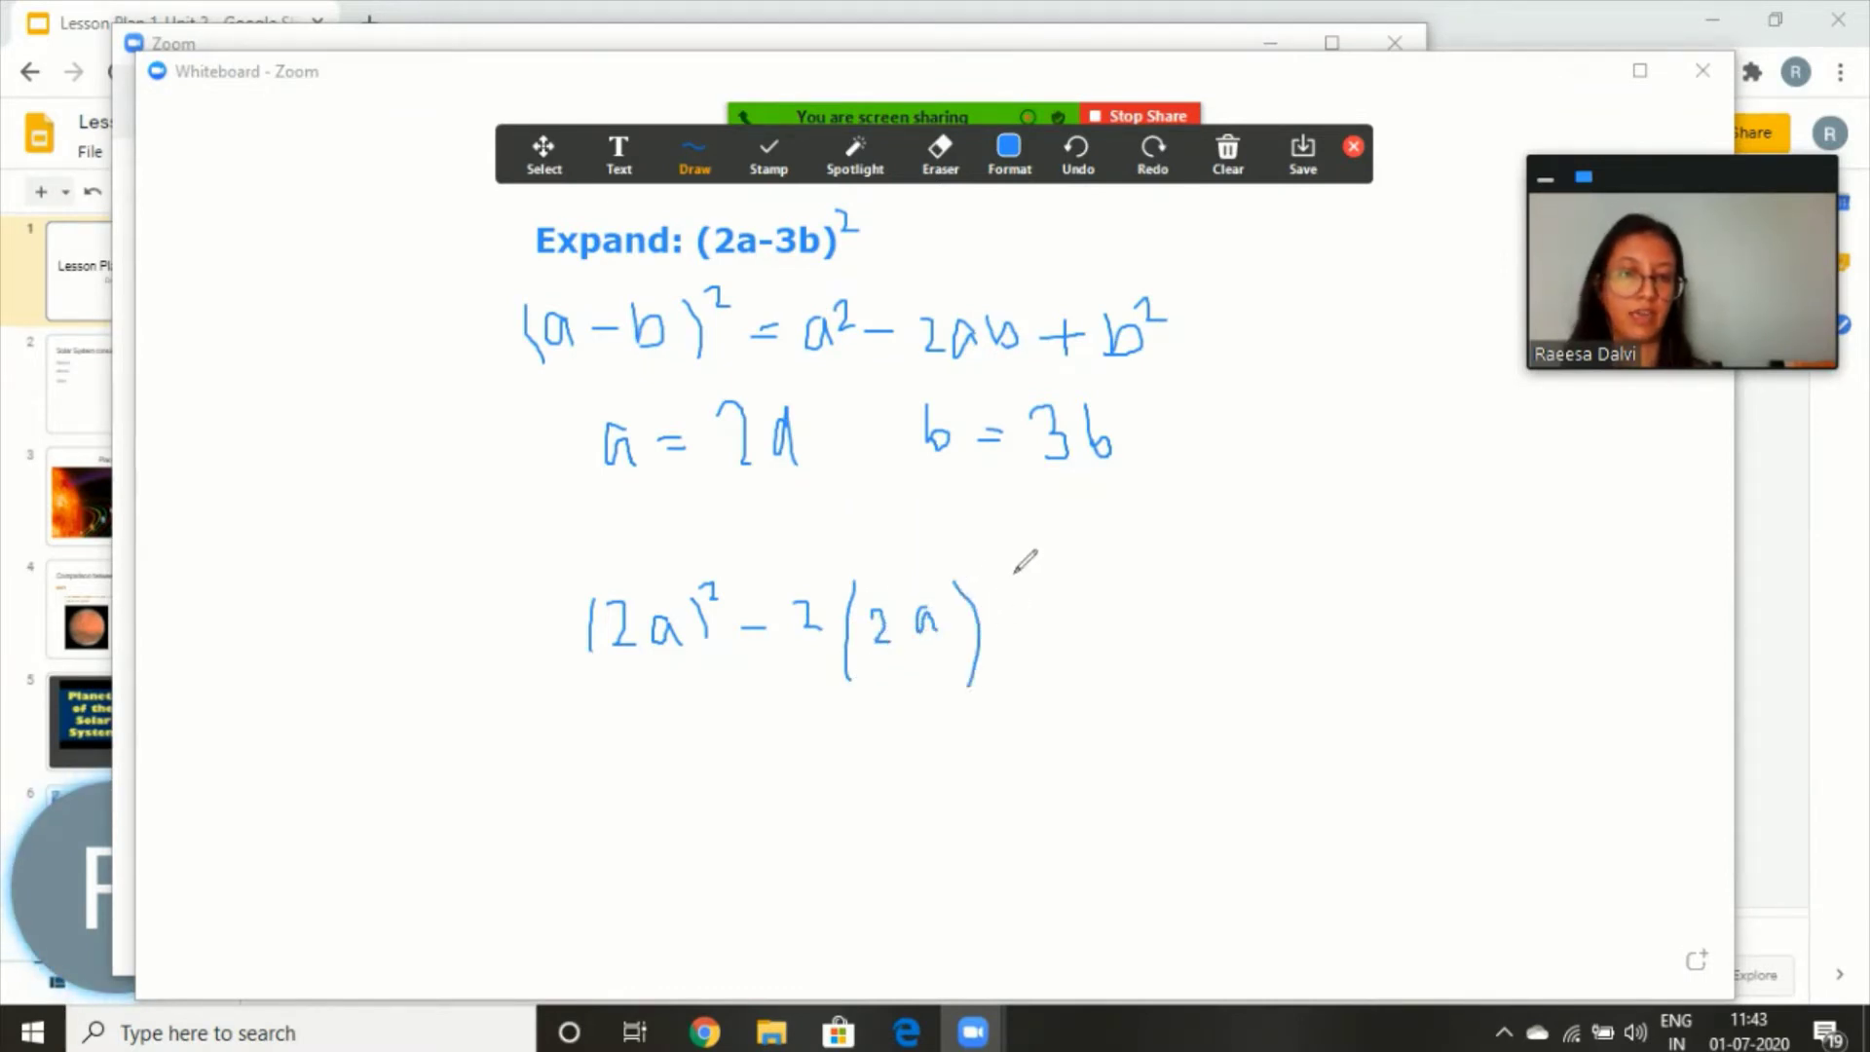
{"action": "left_click_drag", "start_coordinate": [1007, 573], "coordinate": [1018, 693]}
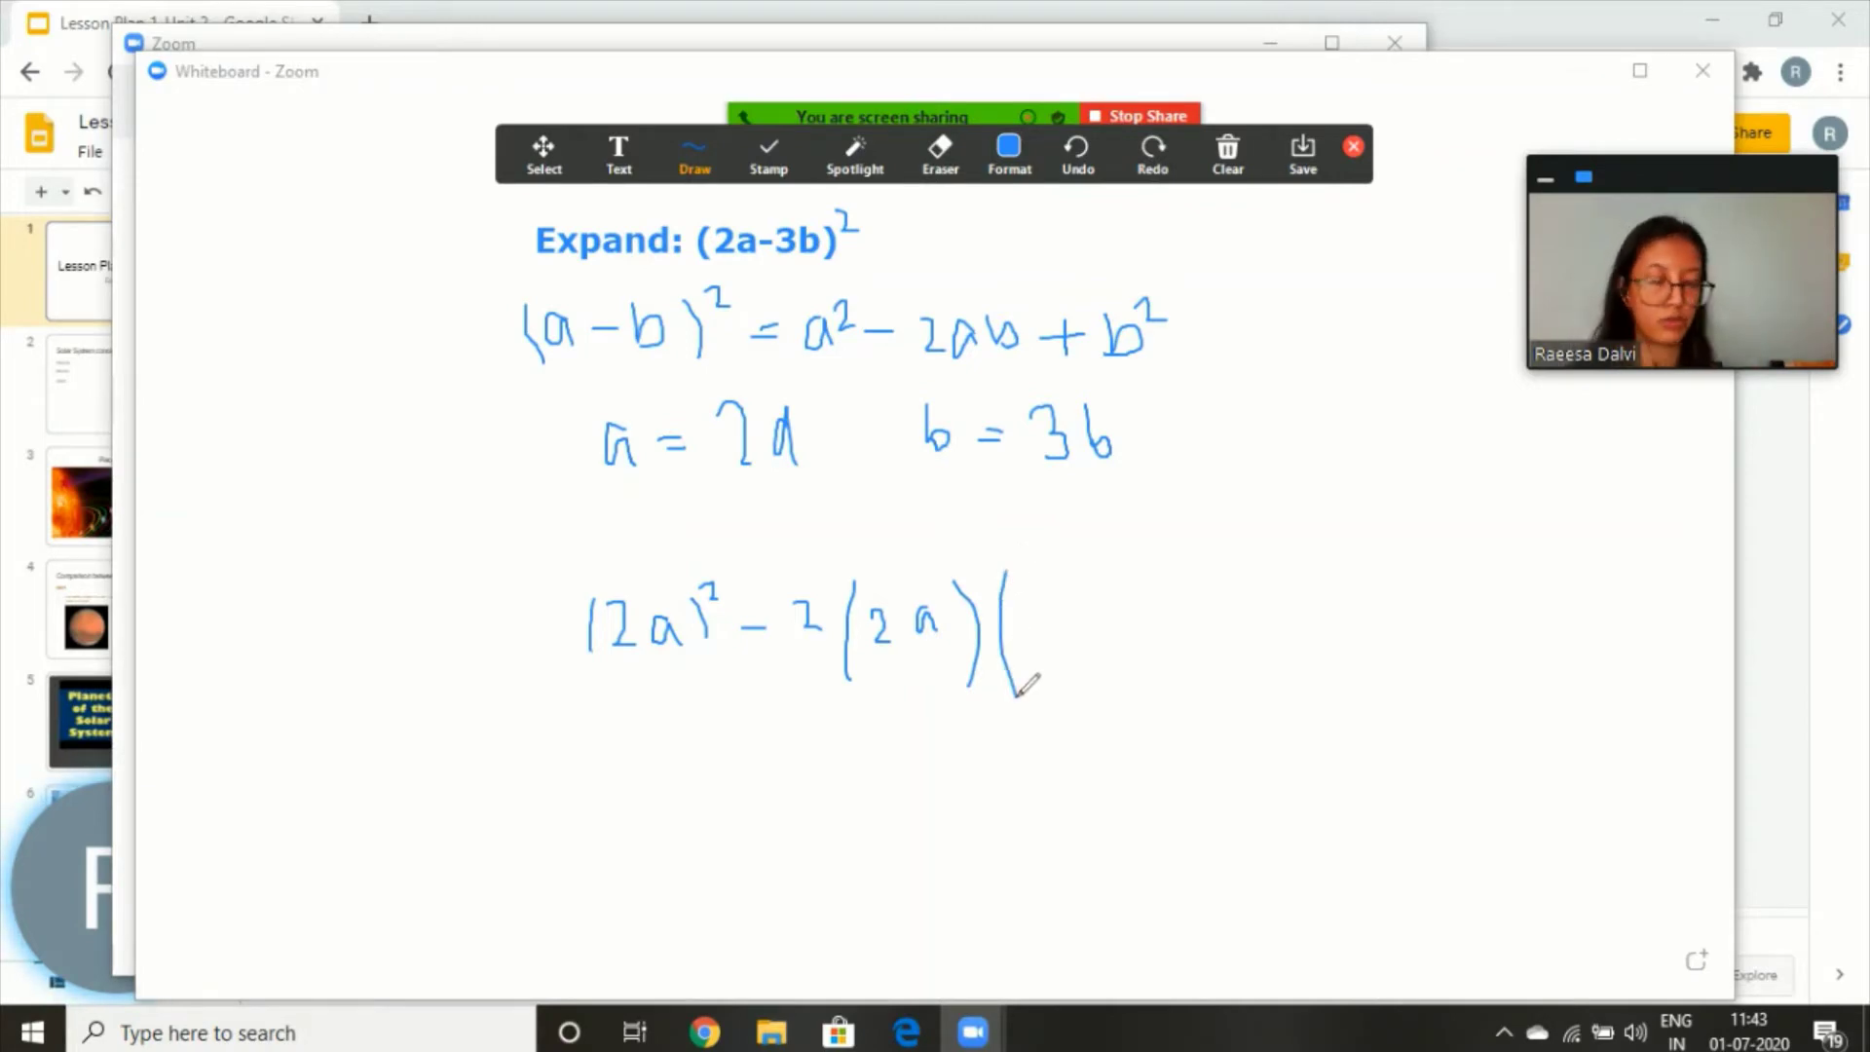
{"action": "mouse_move", "coordinate": [1033, 589]}
{"action": "left_mouse_down"}
{"action": "mouse_move", "coordinate": [1060, 596]}
{"action": "mouse_move", "coordinate": [1040, 650]}
{"action": "left_mouse_up"}
{"action": "mouse_move", "coordinate": [1076, 589]}
{"action": "left_mouse_down"}
{"action": "mouse_move", "coordinate": [1093, 639]}
{"action": "mouse_move", "coordinate": [1233, 638]}
{"action": "mouse_move", "coordinate": [1266, 613]}
{"action": "mouse_move", "coordinate": [1239, 635]}
{"action": "left_mouse_up"}
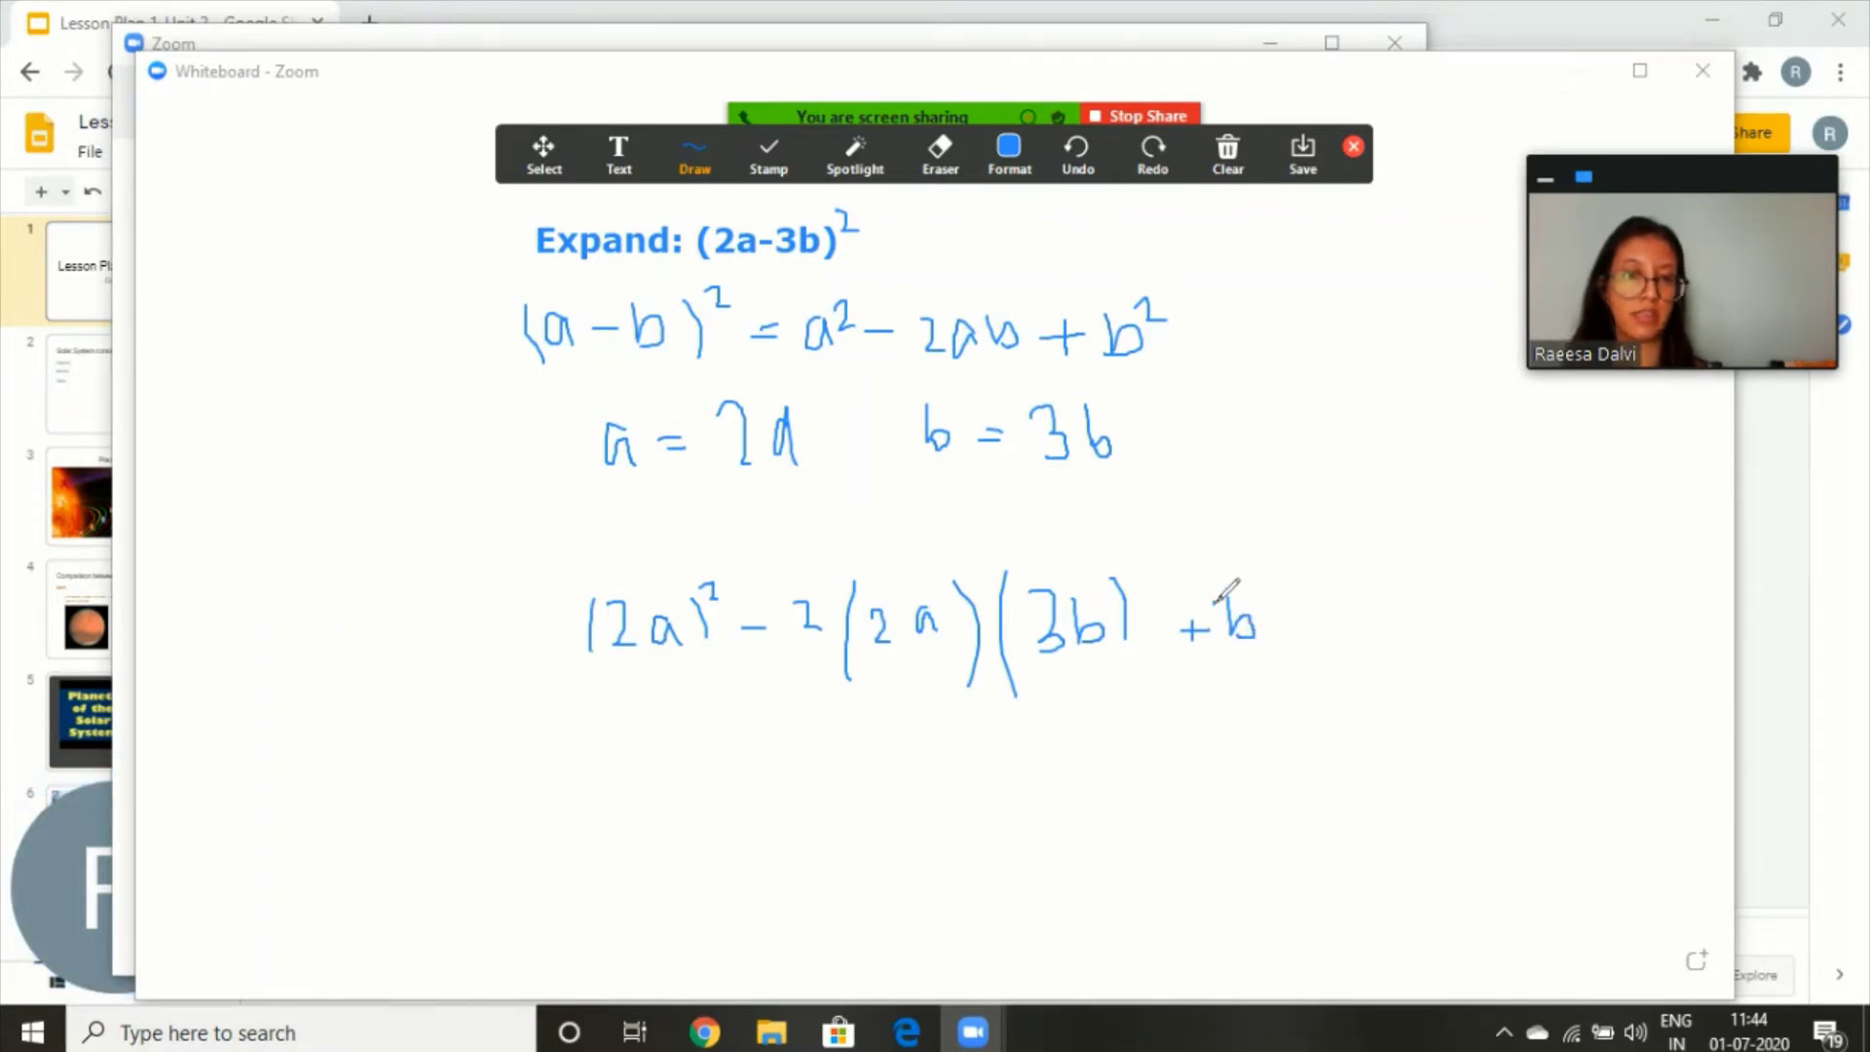
- Erase the stray '+b' and redraw '+ (3b)²' with the freehand pen
{"action": "left_click", "coordinate": [949, 148]}
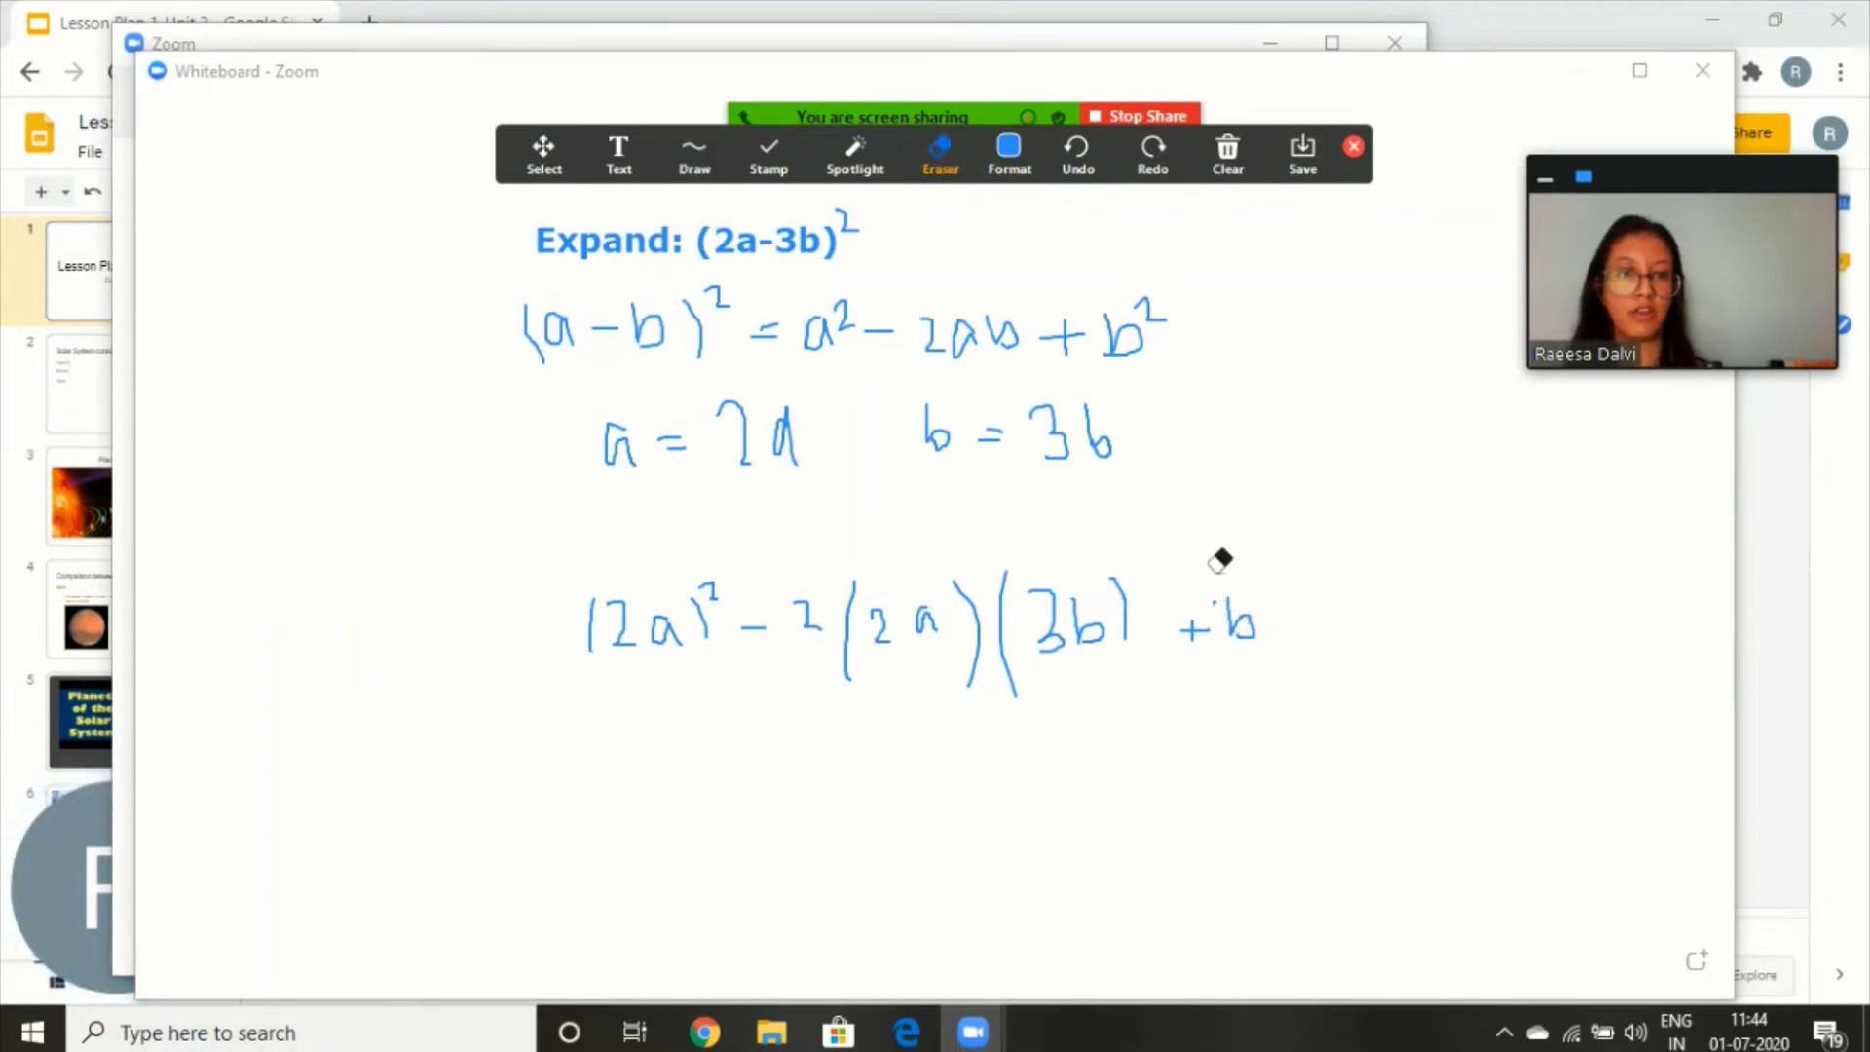
{"action": "left_click_drag", "start_coordinate": [1229, 602], "coordinate": [1191, 631]}
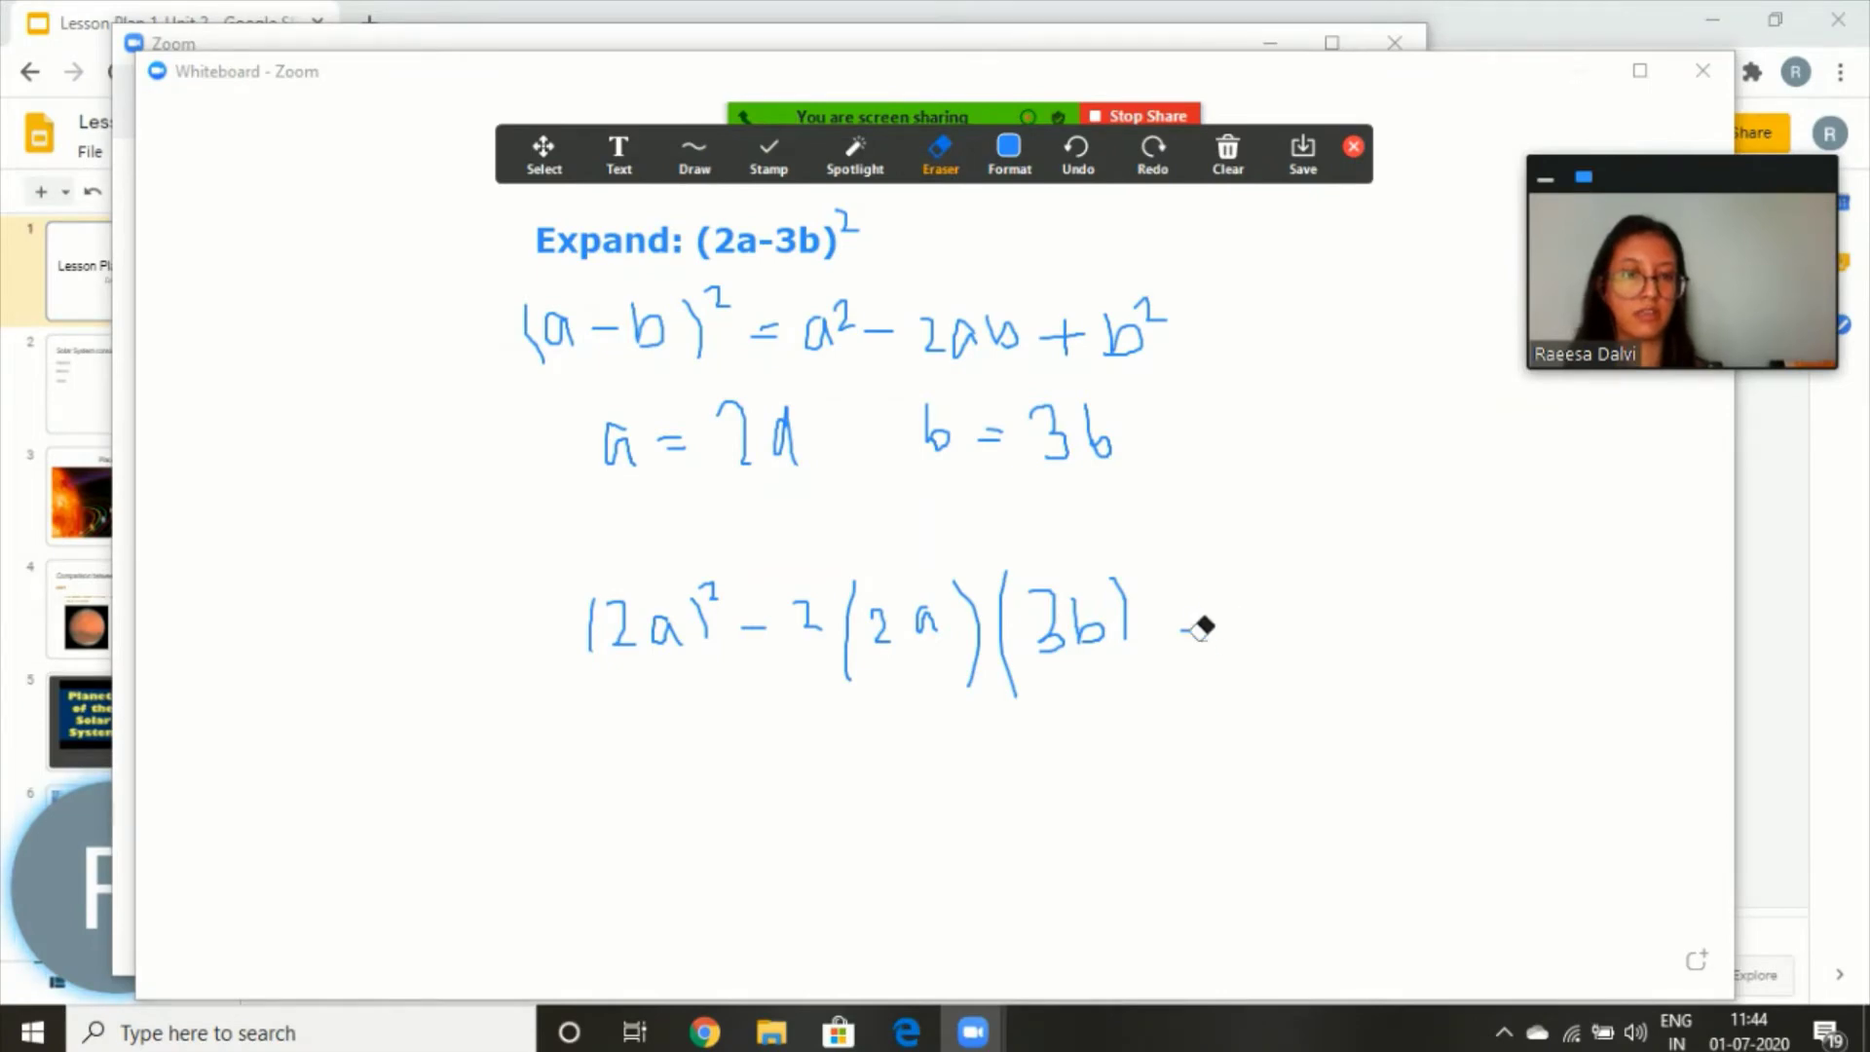
{"action": "left_click", "coordinate": [765, 158]}
{"action": "left_click", "coordinate": [721, 158]}
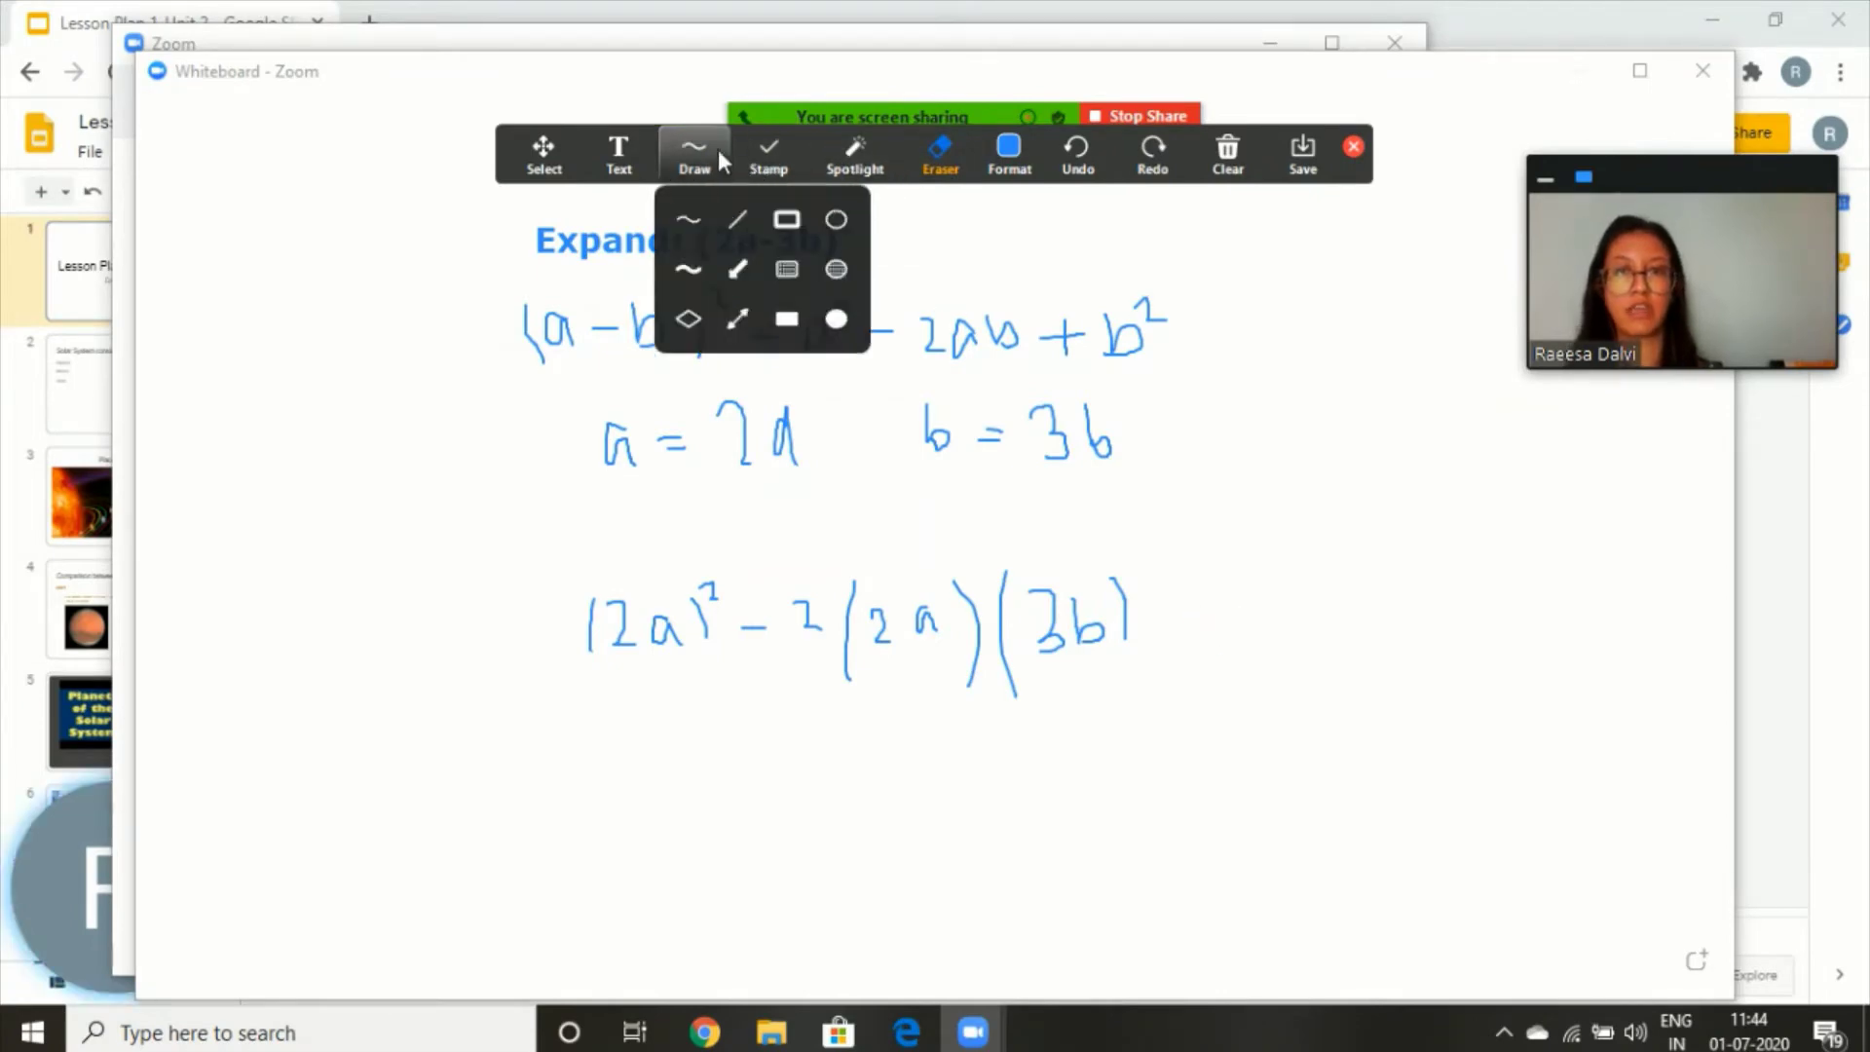
{"action": "left_click", "coordinate": [690, 210]}
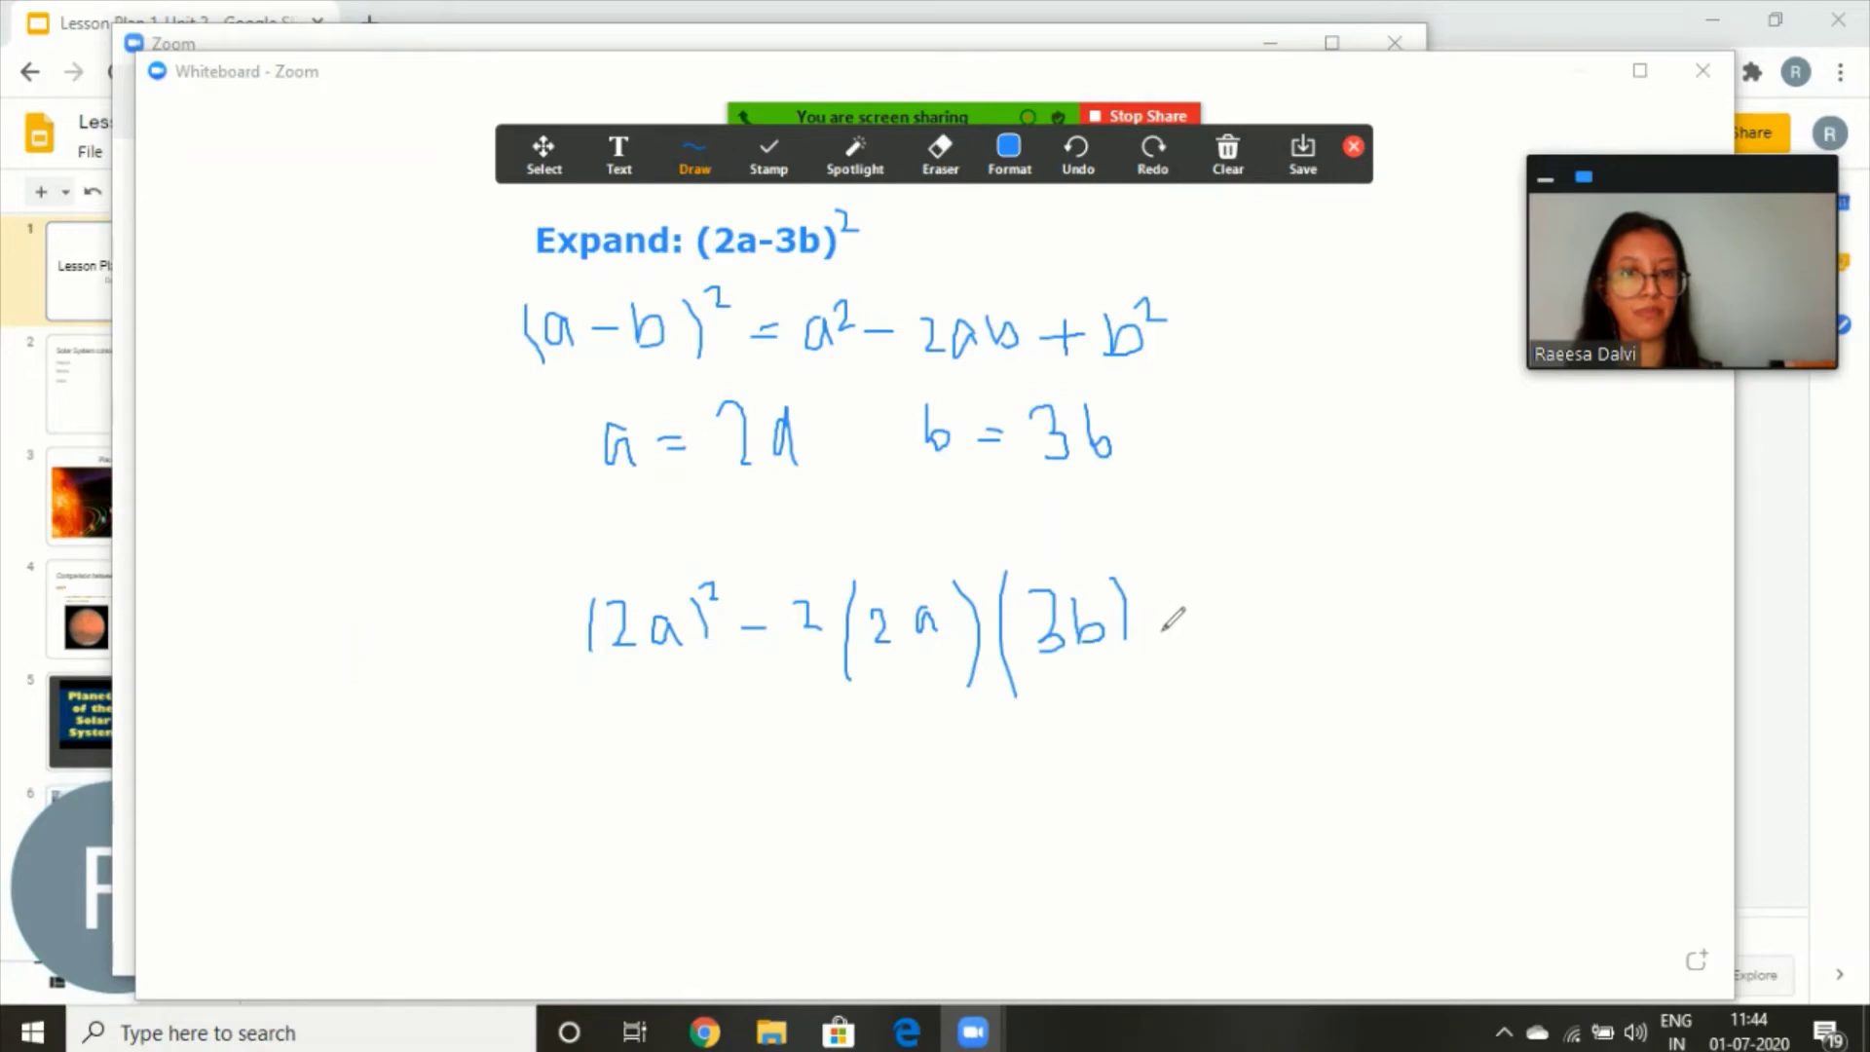
{"action": "mouse_move", "coordinate": [1158, 614]}
{"action": "left_mouse_down"}
{"action": "mouse_move", "coordinate": [1184, 613]}
{"action": "mouse_move", "coordinate": [1168, 633]}
{"action": "mouse_move", "coordinate": [1245, 602]}
{"action": "mouse_move", "coordinate": [1262, 616]}
{"action": "mouse_move", "coordinate": [1237, 629]}
{"action": "mouse_move", "coordinate": [1298, 590]}
{"action": "mouse_move", "coordinate": [1280, 618]}
{"action": "left_mouse_up"}
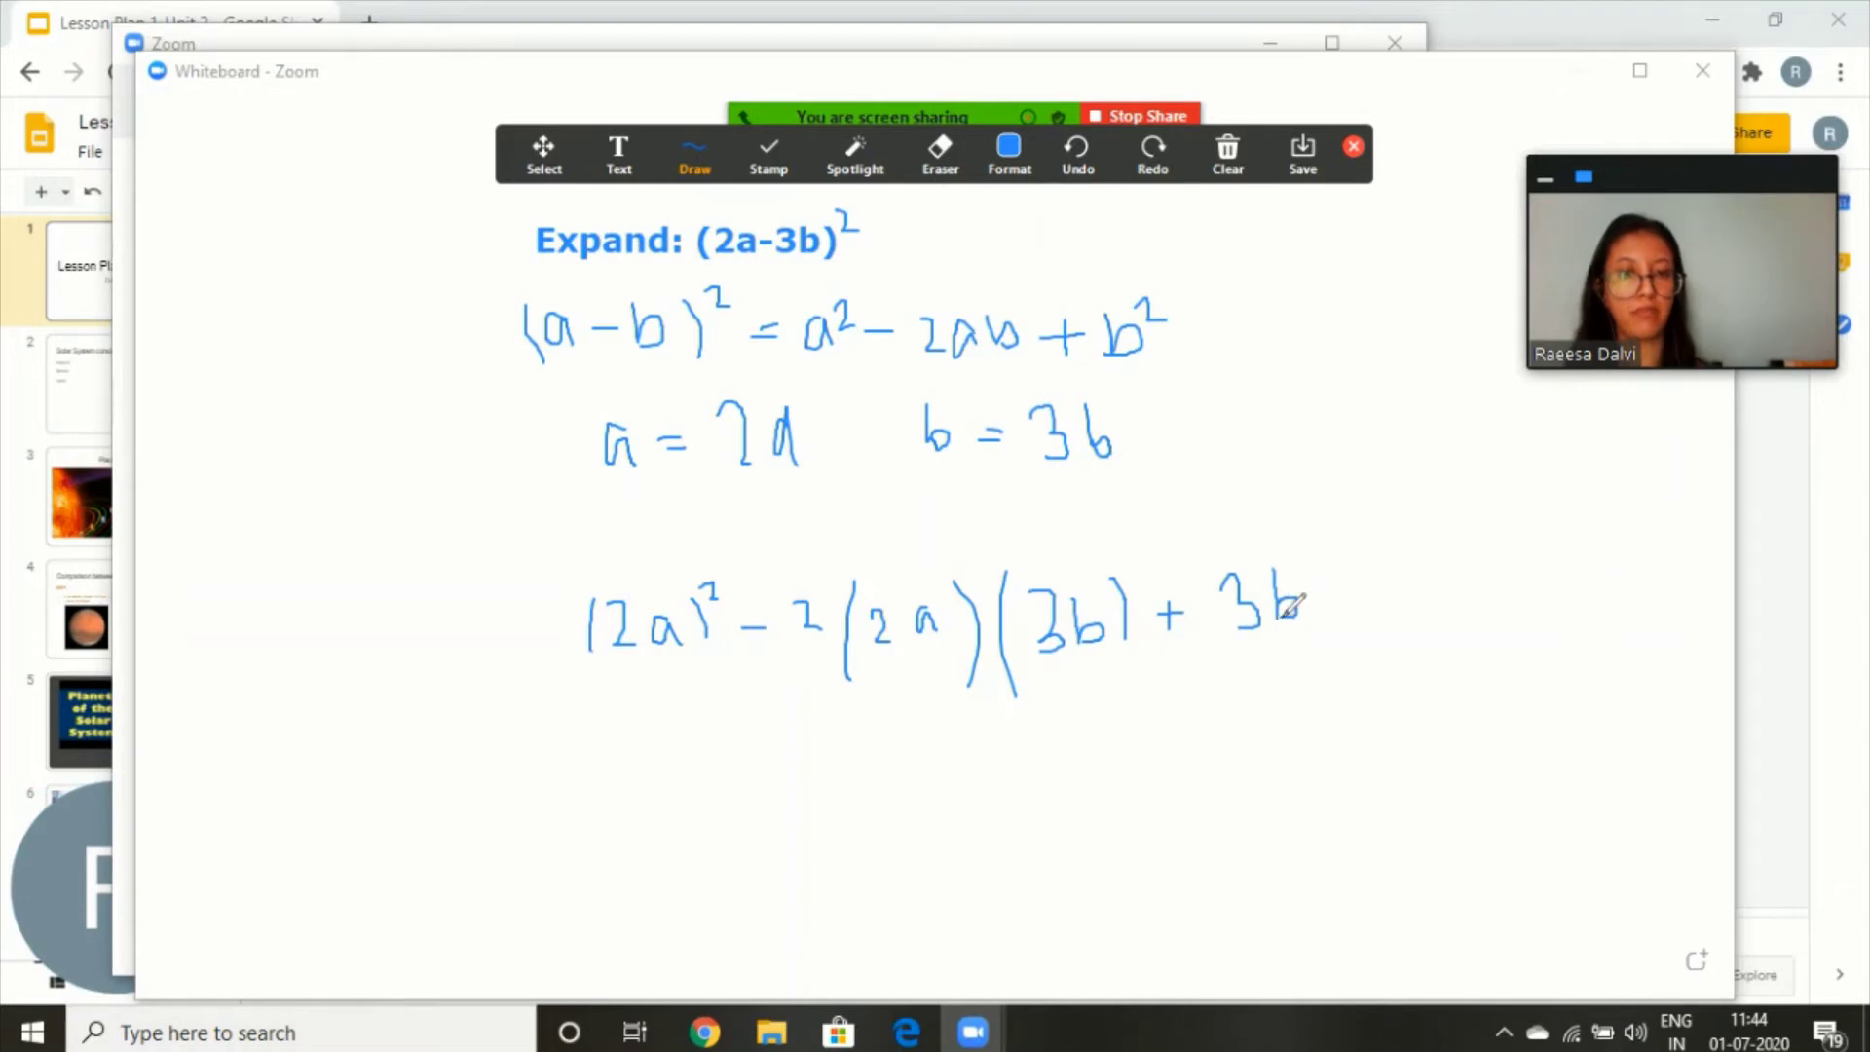
{"action": "left_click_drag", "start_coordinate": [1325, 559], "coordinate": [1326, 604]}
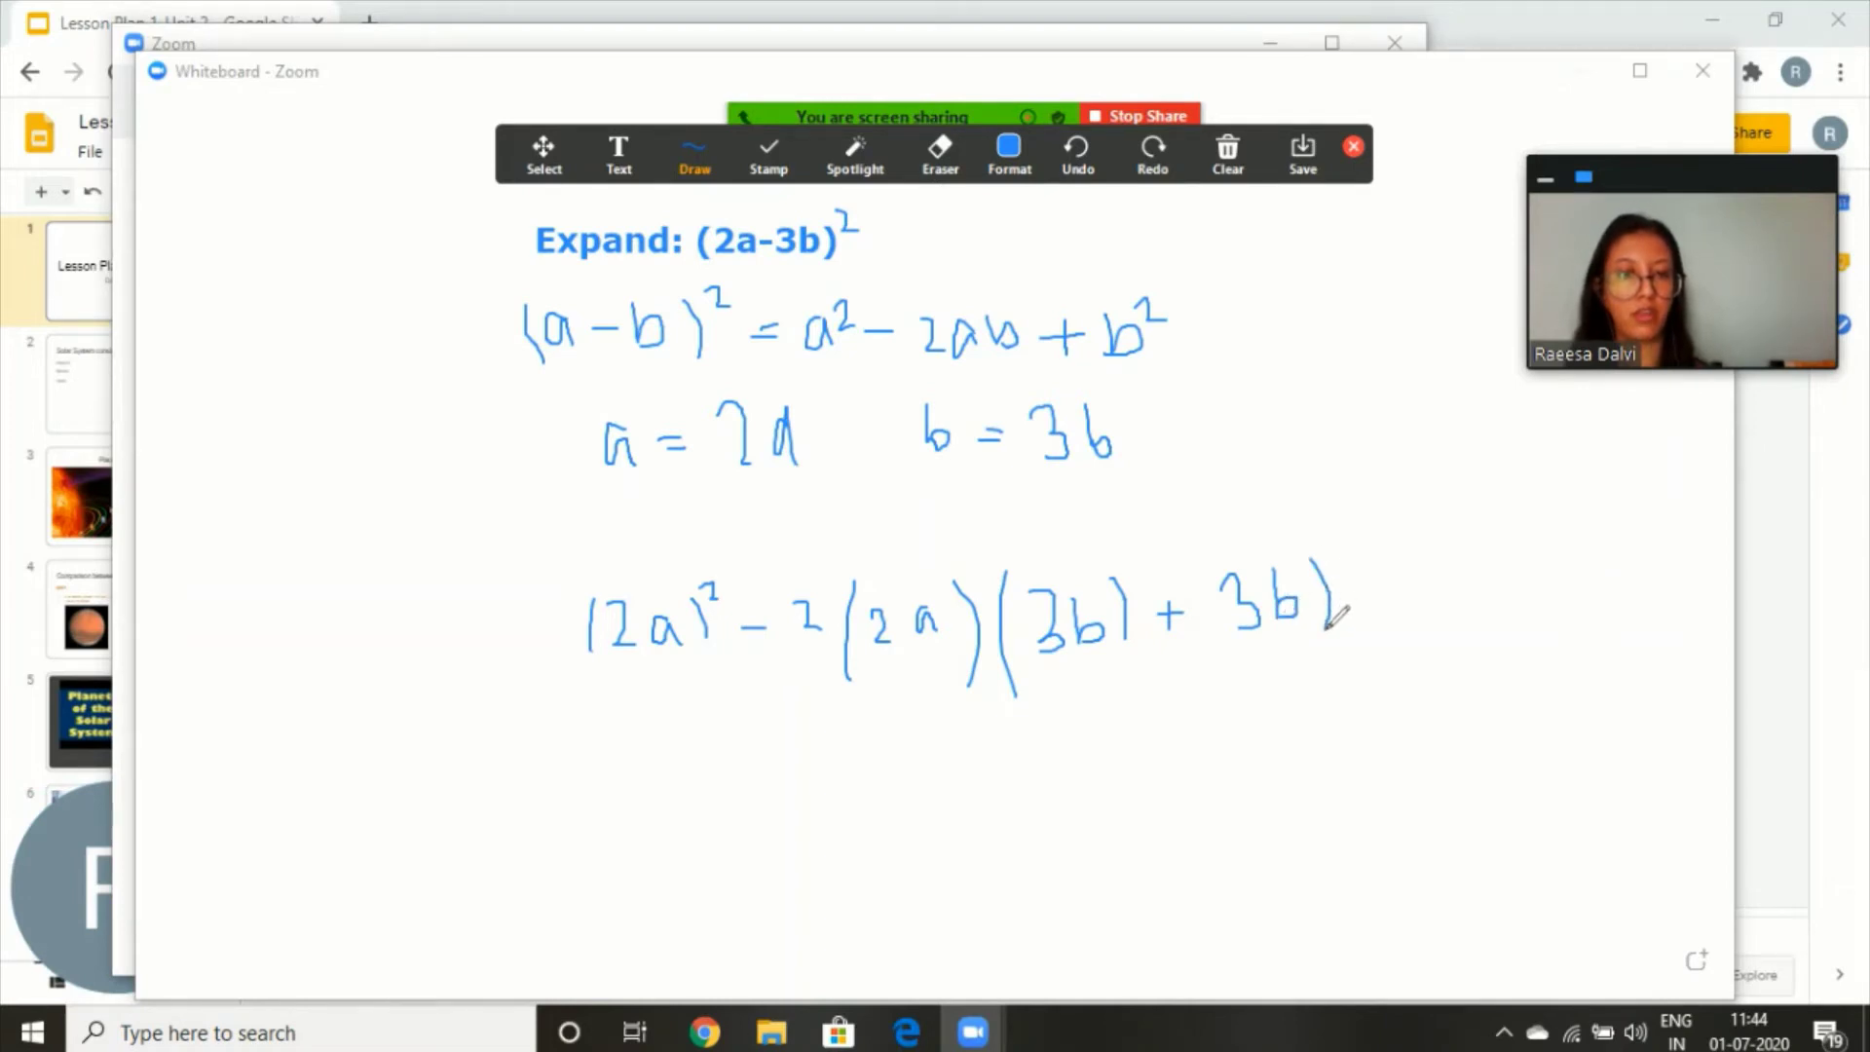
{"action": "left_click_drag", "start_coordinate": [1221, 563], "coordinate": [1218, 639]}
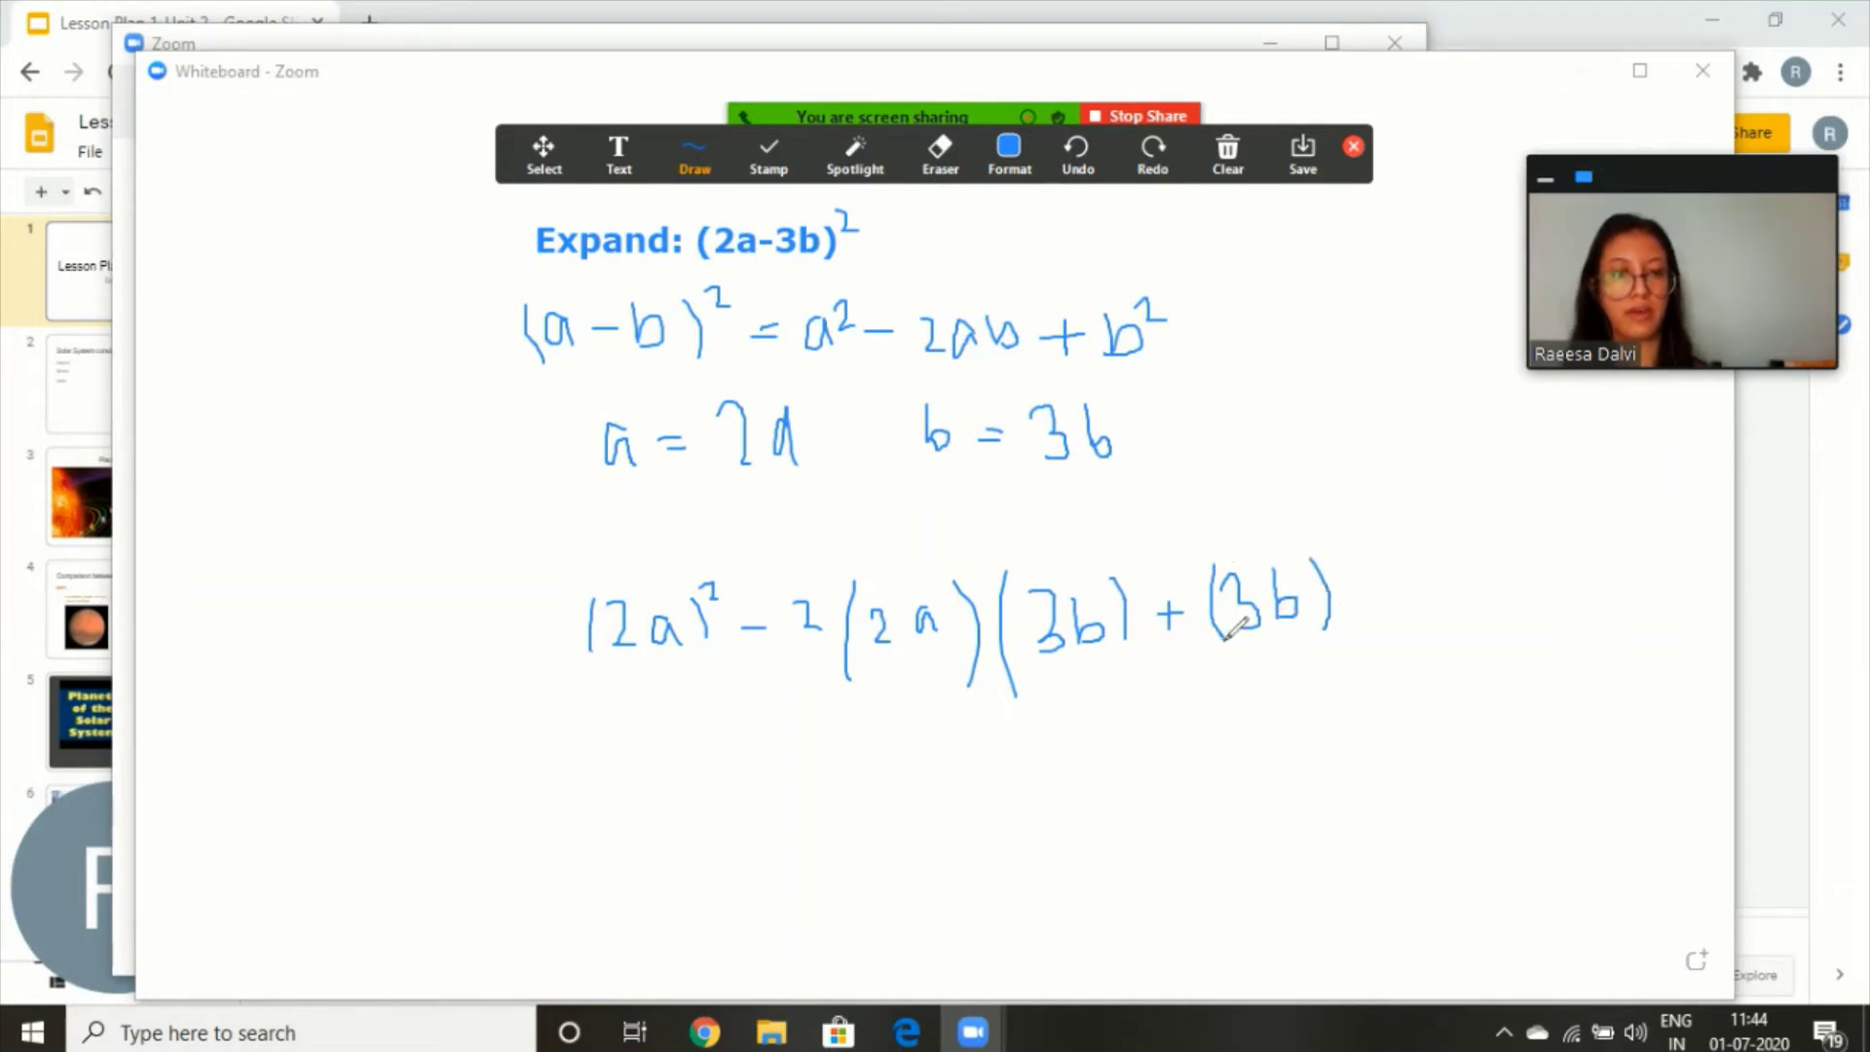
{"action": "left_click_drag", "start_coordinate": [1343, 554], "coordinate": [1360, 564]}
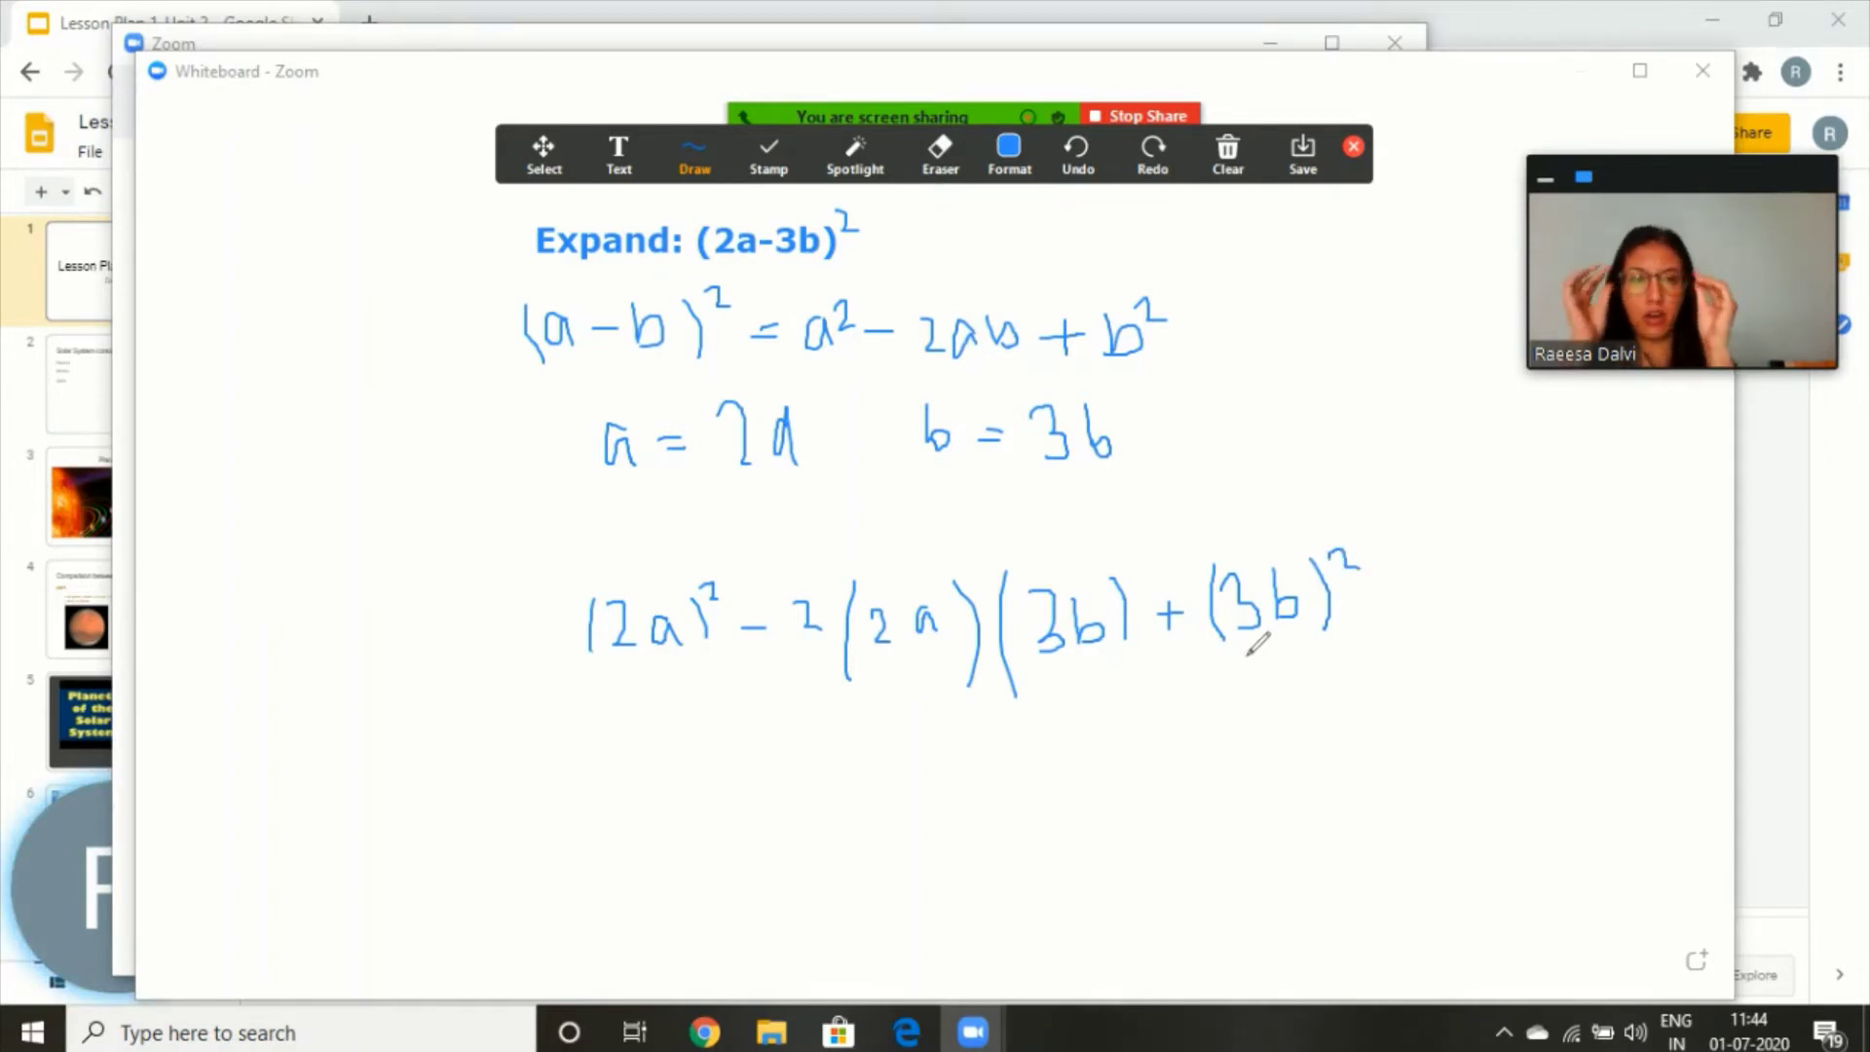
- Try the Arrow pointer, then settle on the Spotlight pointer to highlight expansion terms
{"action": "left_click", "coordinate": [856, 175]}
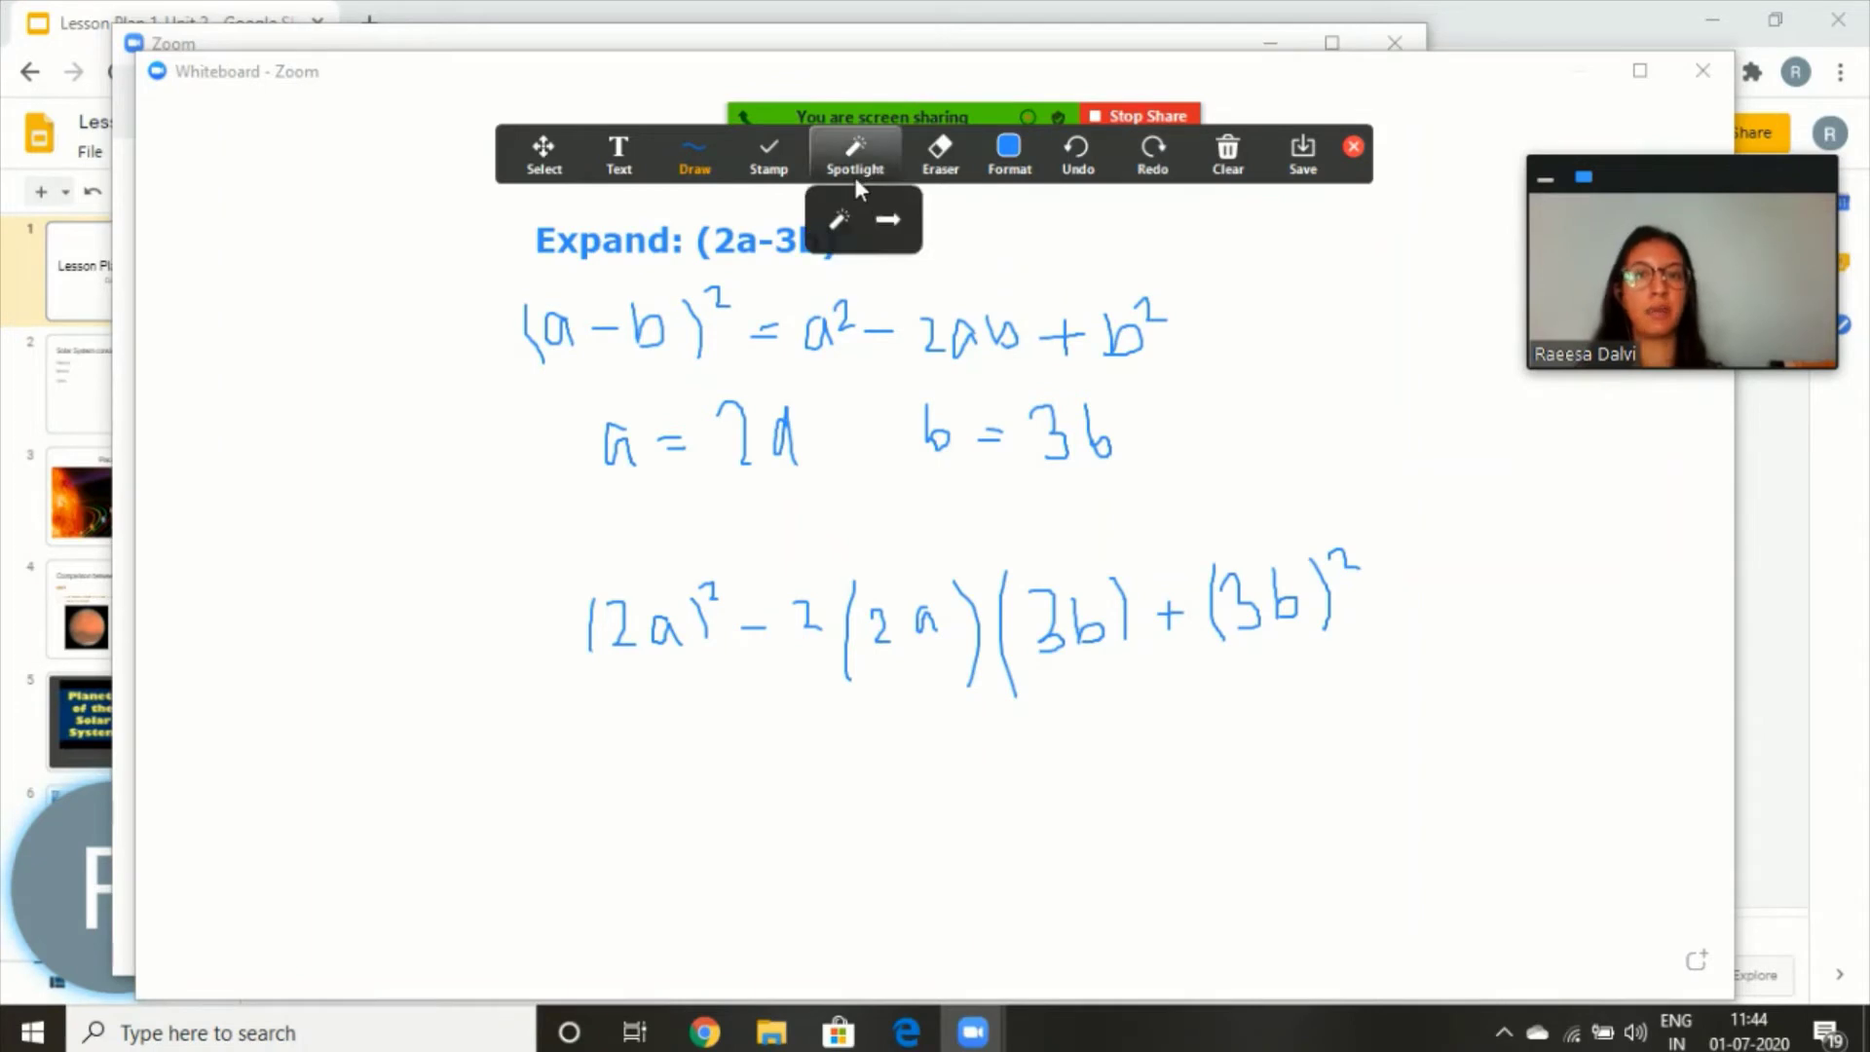
{"action": "left_click", "coordinate": [844, 218]}
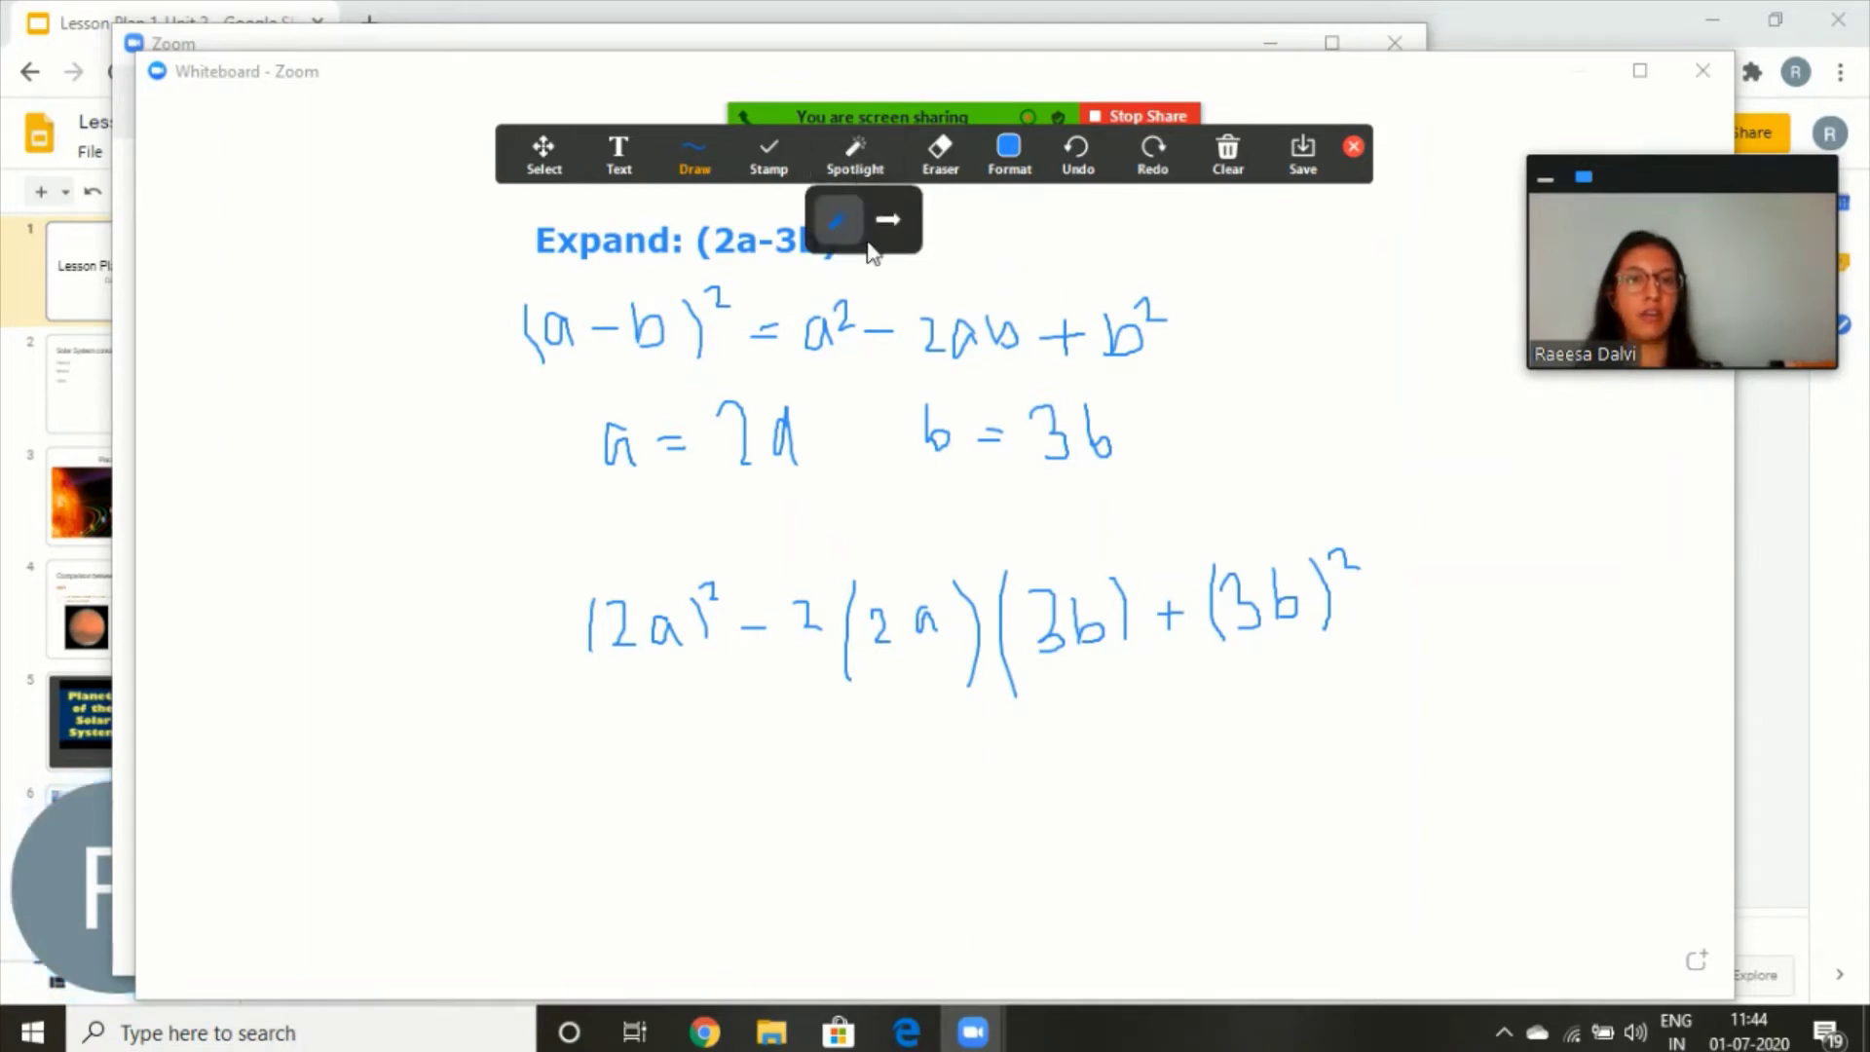
{"action": "left_click", "coordinate": [900, 225]}
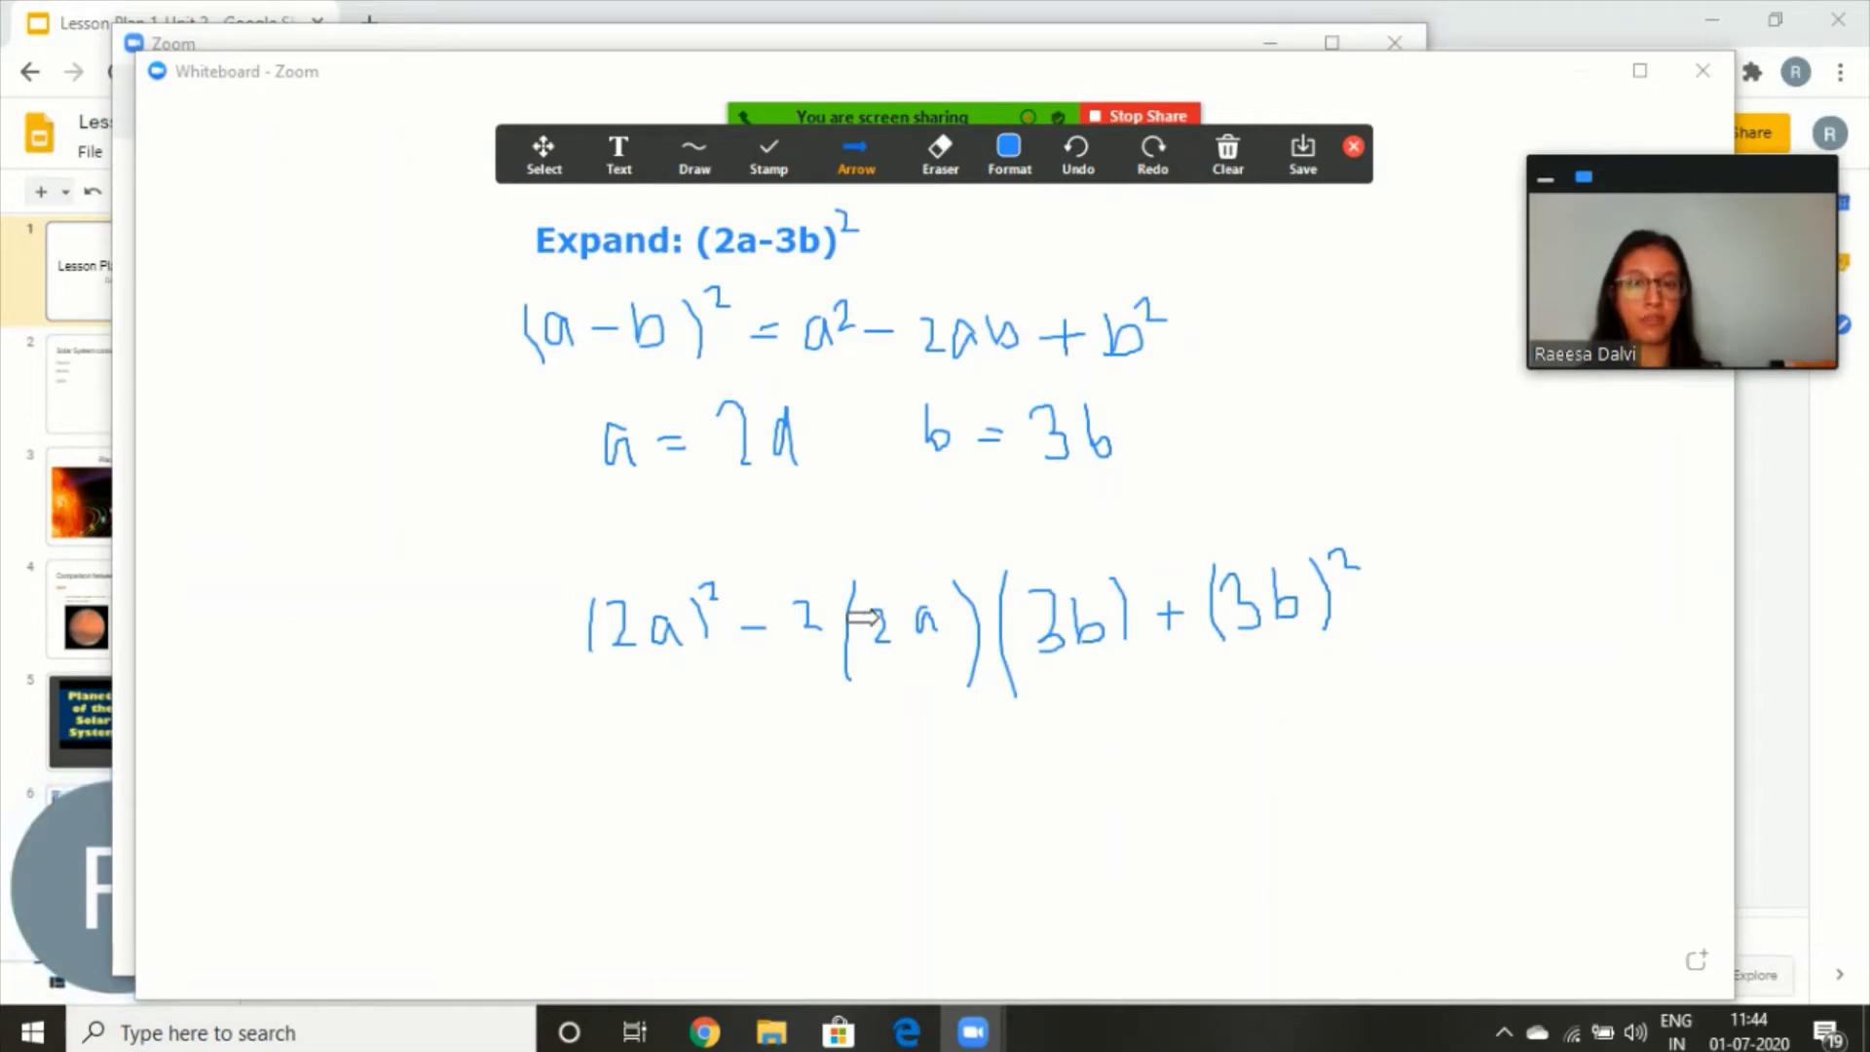
{"action": "left_click", "coordinate": [867, 154]}
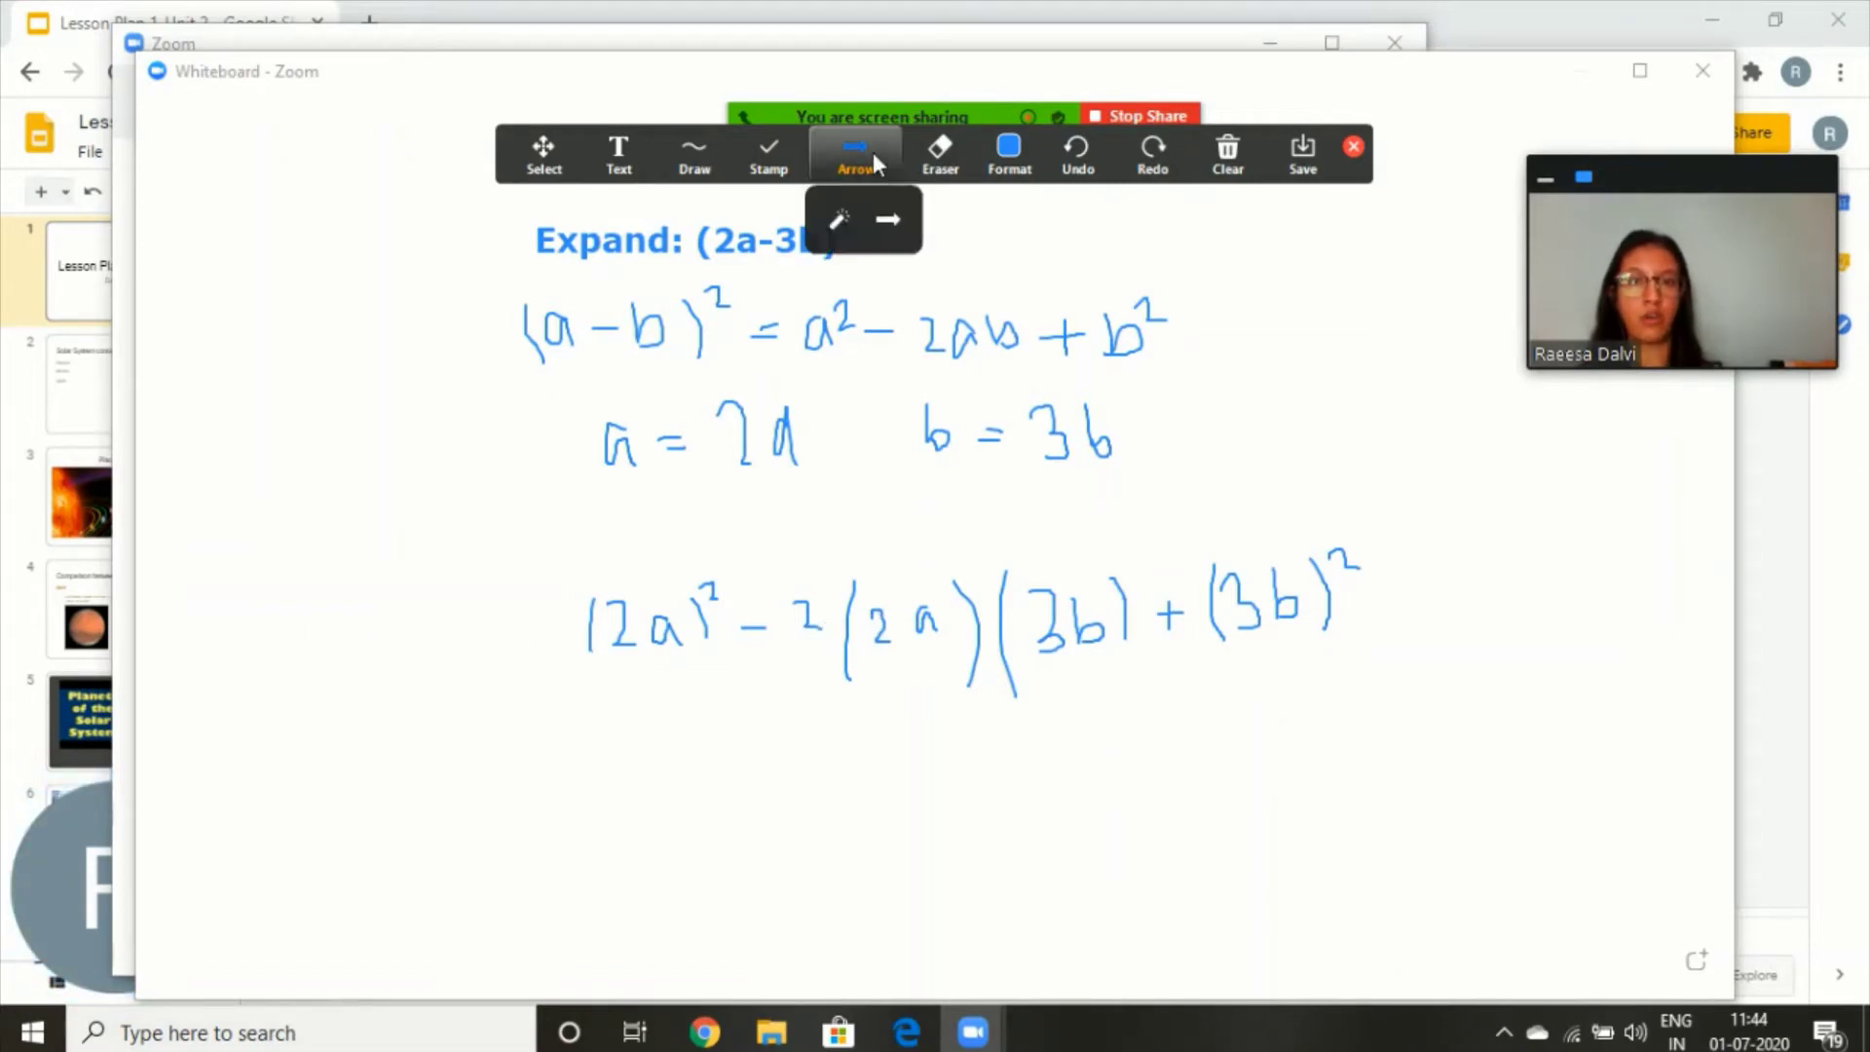
{"action": "left_click", "coordinate": [839, 219]}
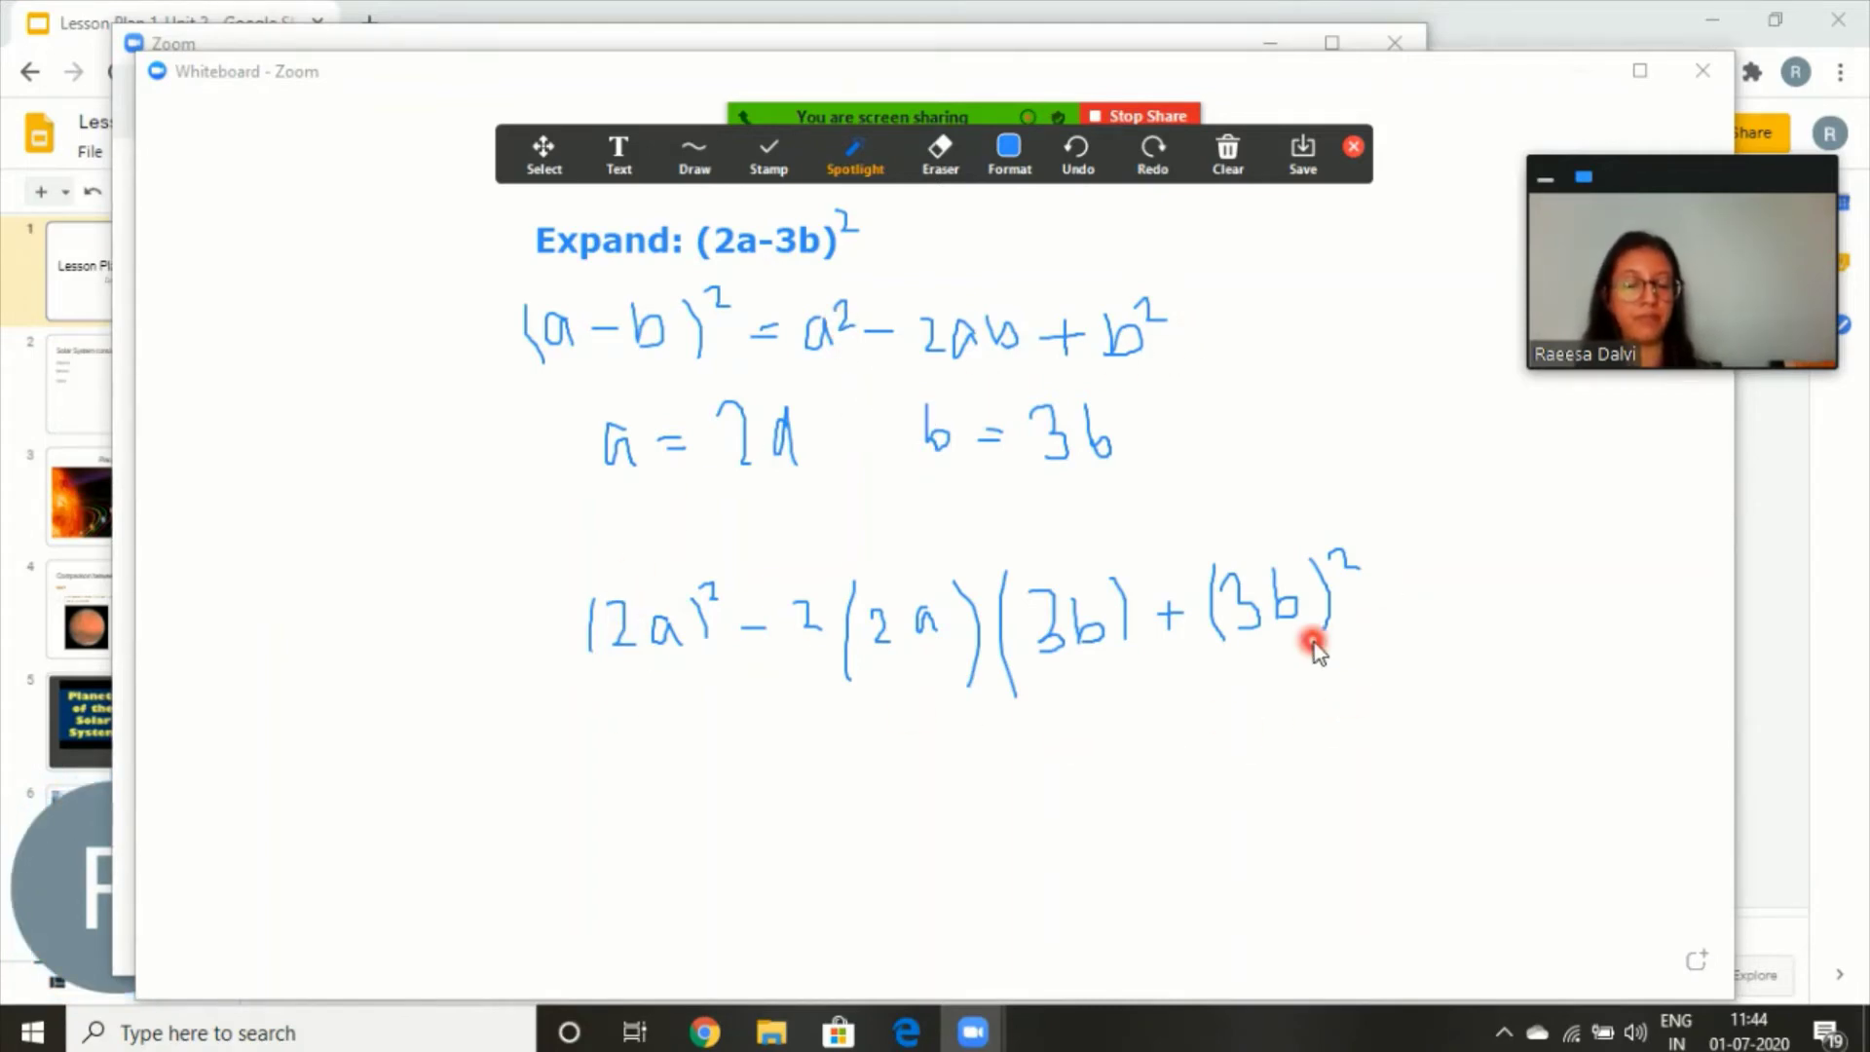
- Handwrite 4a² − 12ab beneath the substituted expansion with the pen
{"action": "mouse_move", "coordinate": [709, 156]}
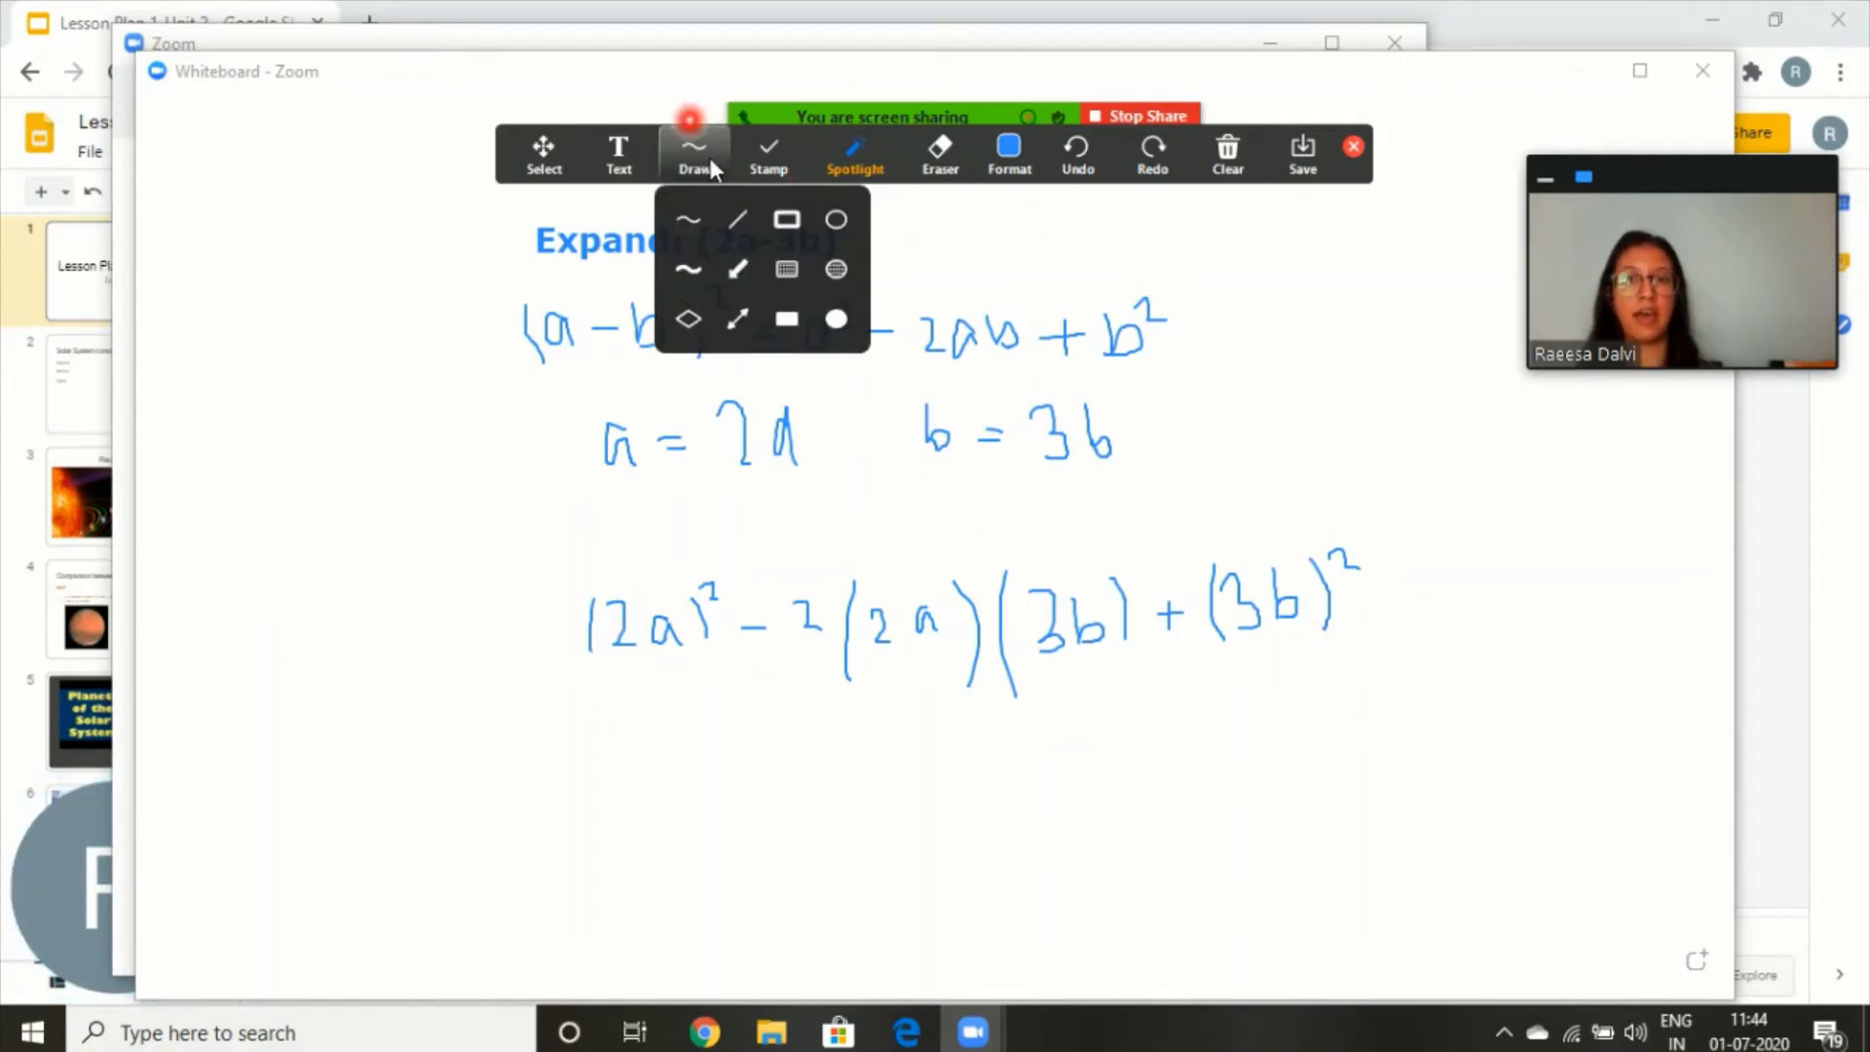
{"action": "left_click", "coordinate": [689, 216]}
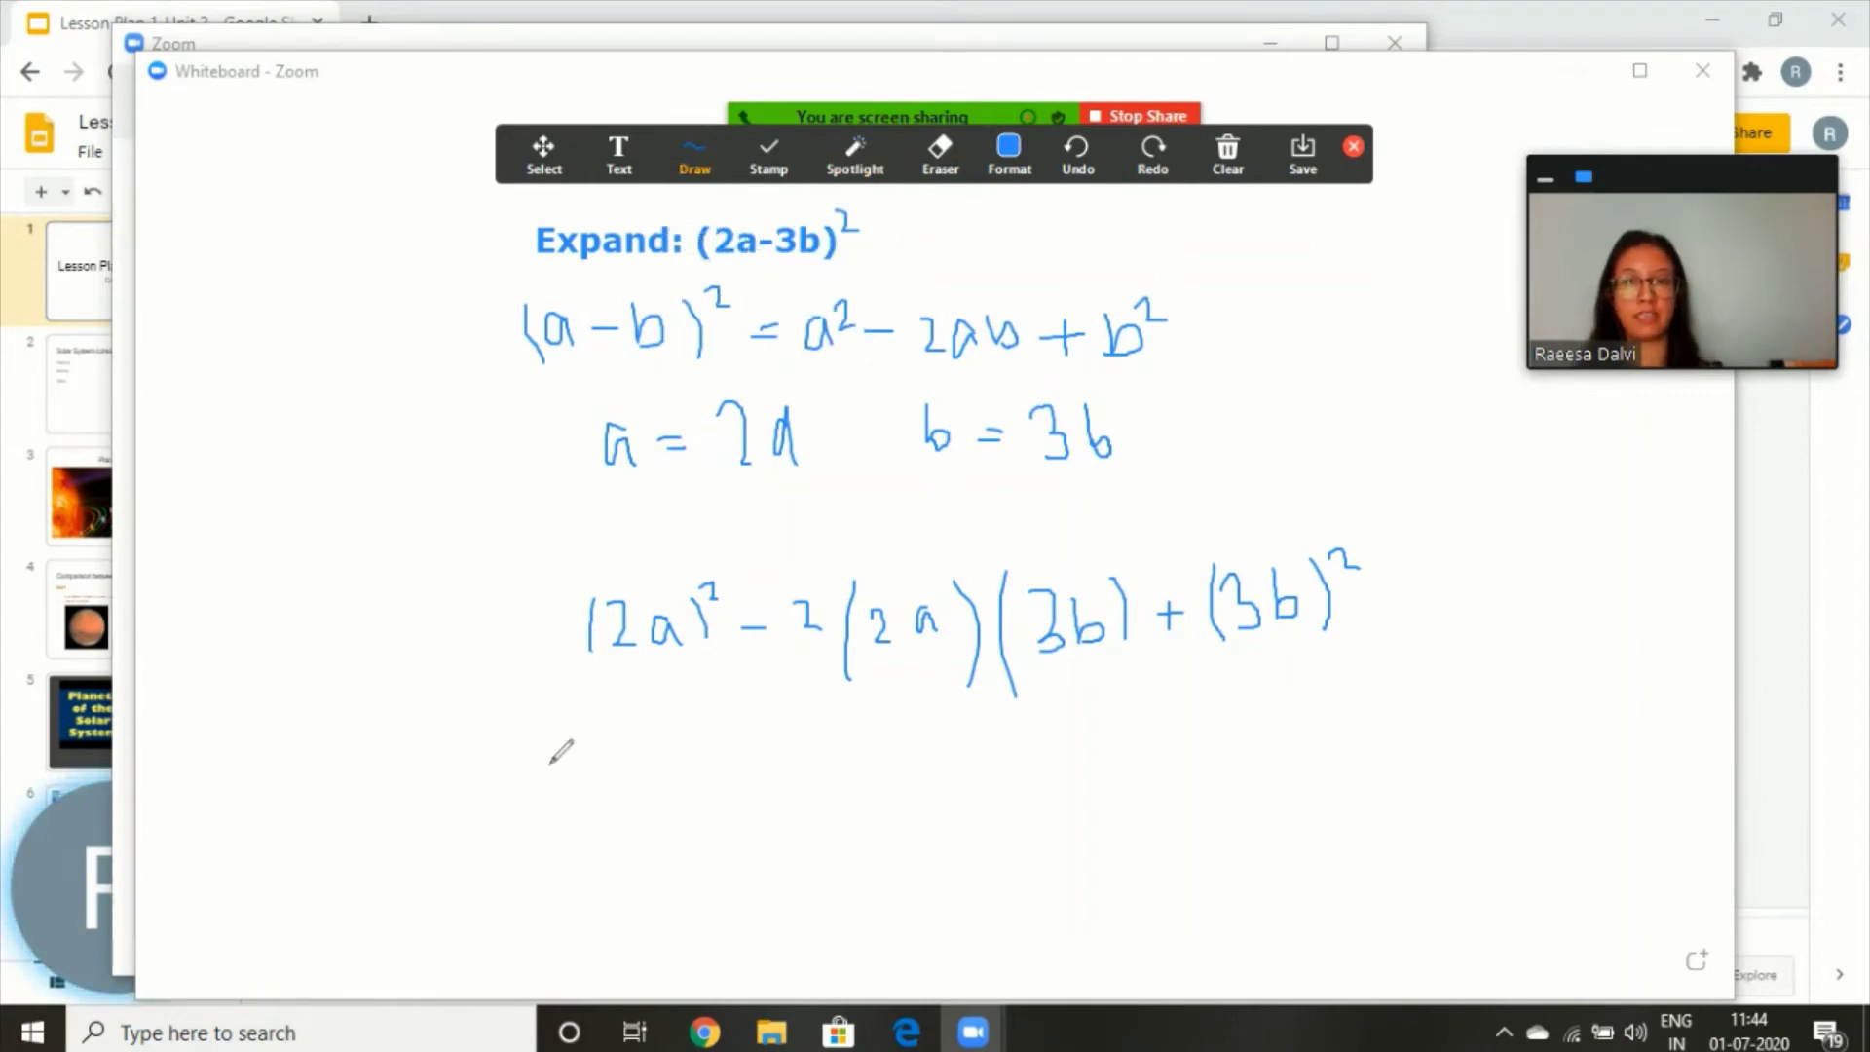
{"action": "mouse_move", "coordinate": [606, 721]}
{"action": "left_mouse_down"}
{"action": "mouse_move", "coordinate": [632, 810]}
{"action": "mouse_move", "coordinate": [617, 839]}
{"action": "left_mouse_up"}
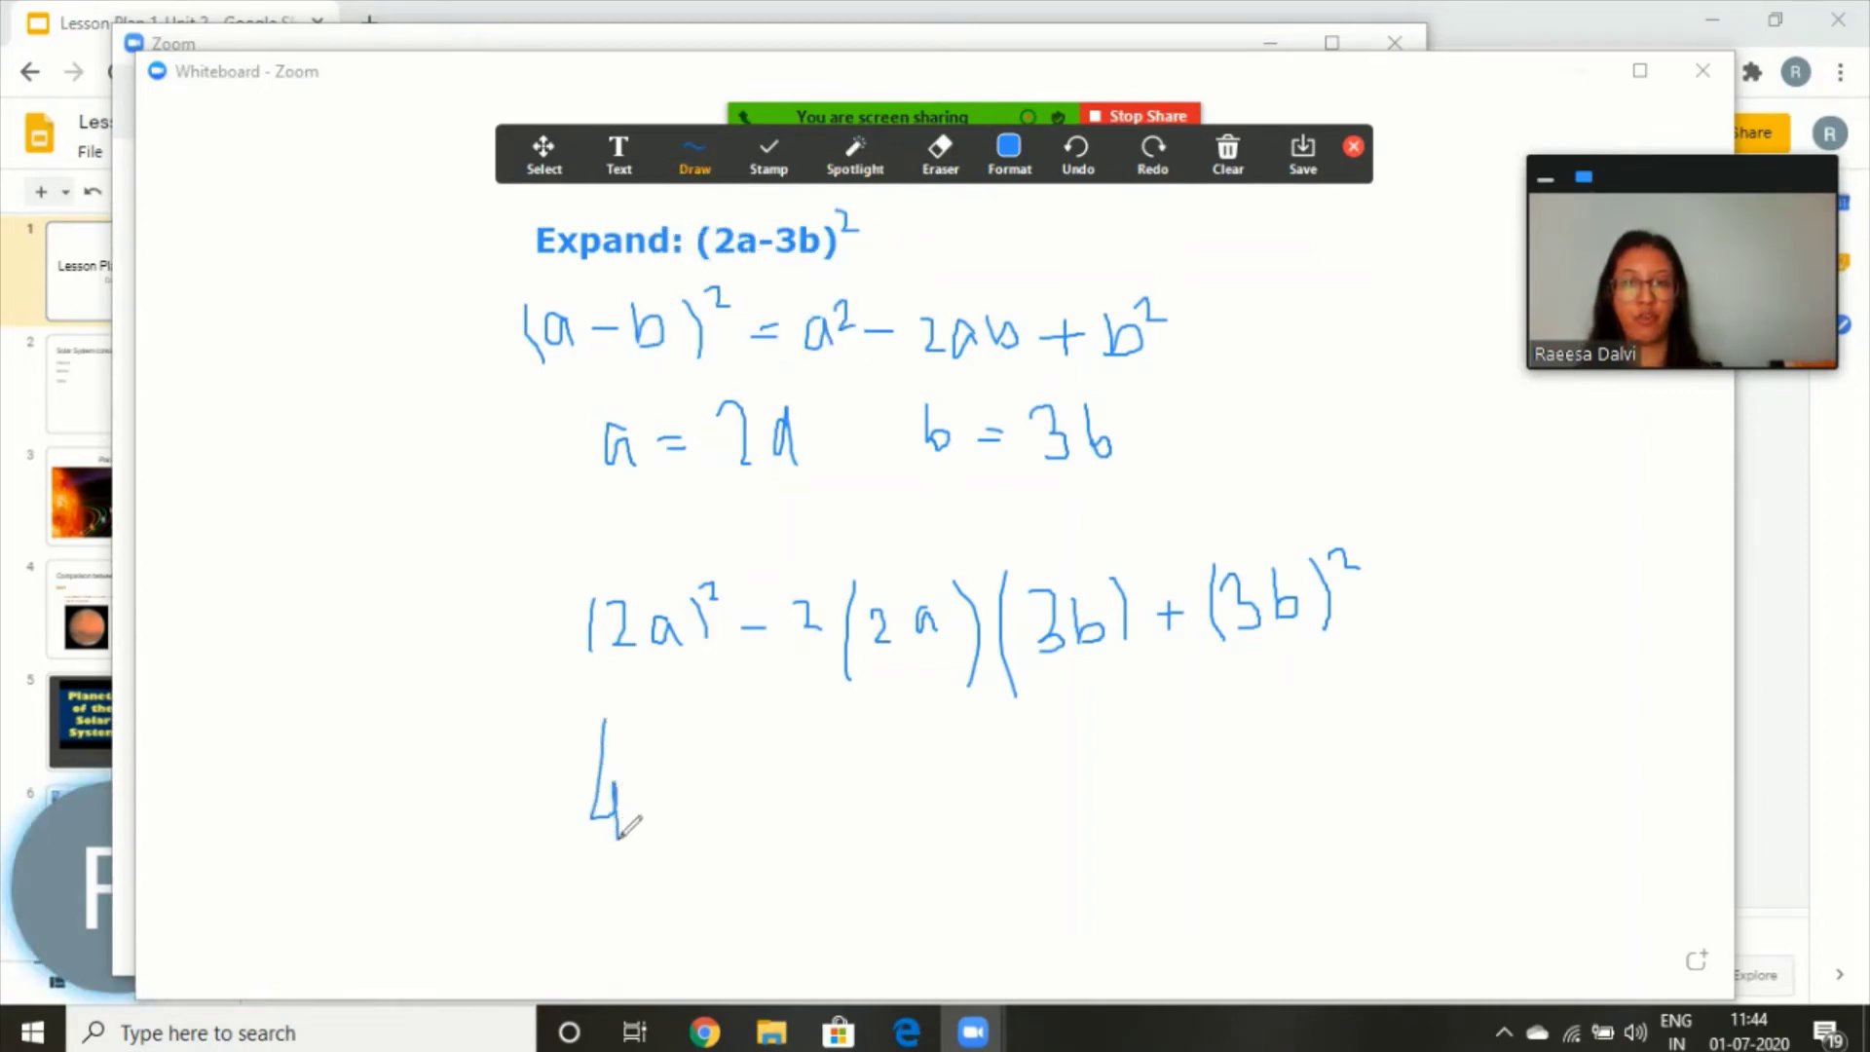
{"action": "mouse_move", "coordinate": [676, 761]}
{"action": "left_mouse_down"}
{"action": "mouse_move", "coordinate": [651, 779]}
{"action": "mouse_move", "coordinate": [657, 815]}
{"action": "mouse_move", "coordinate": [694, 765]}
{"action": "mouse_move", "coordinate": [702, 813]}
{"action": "left_mouse_up"}
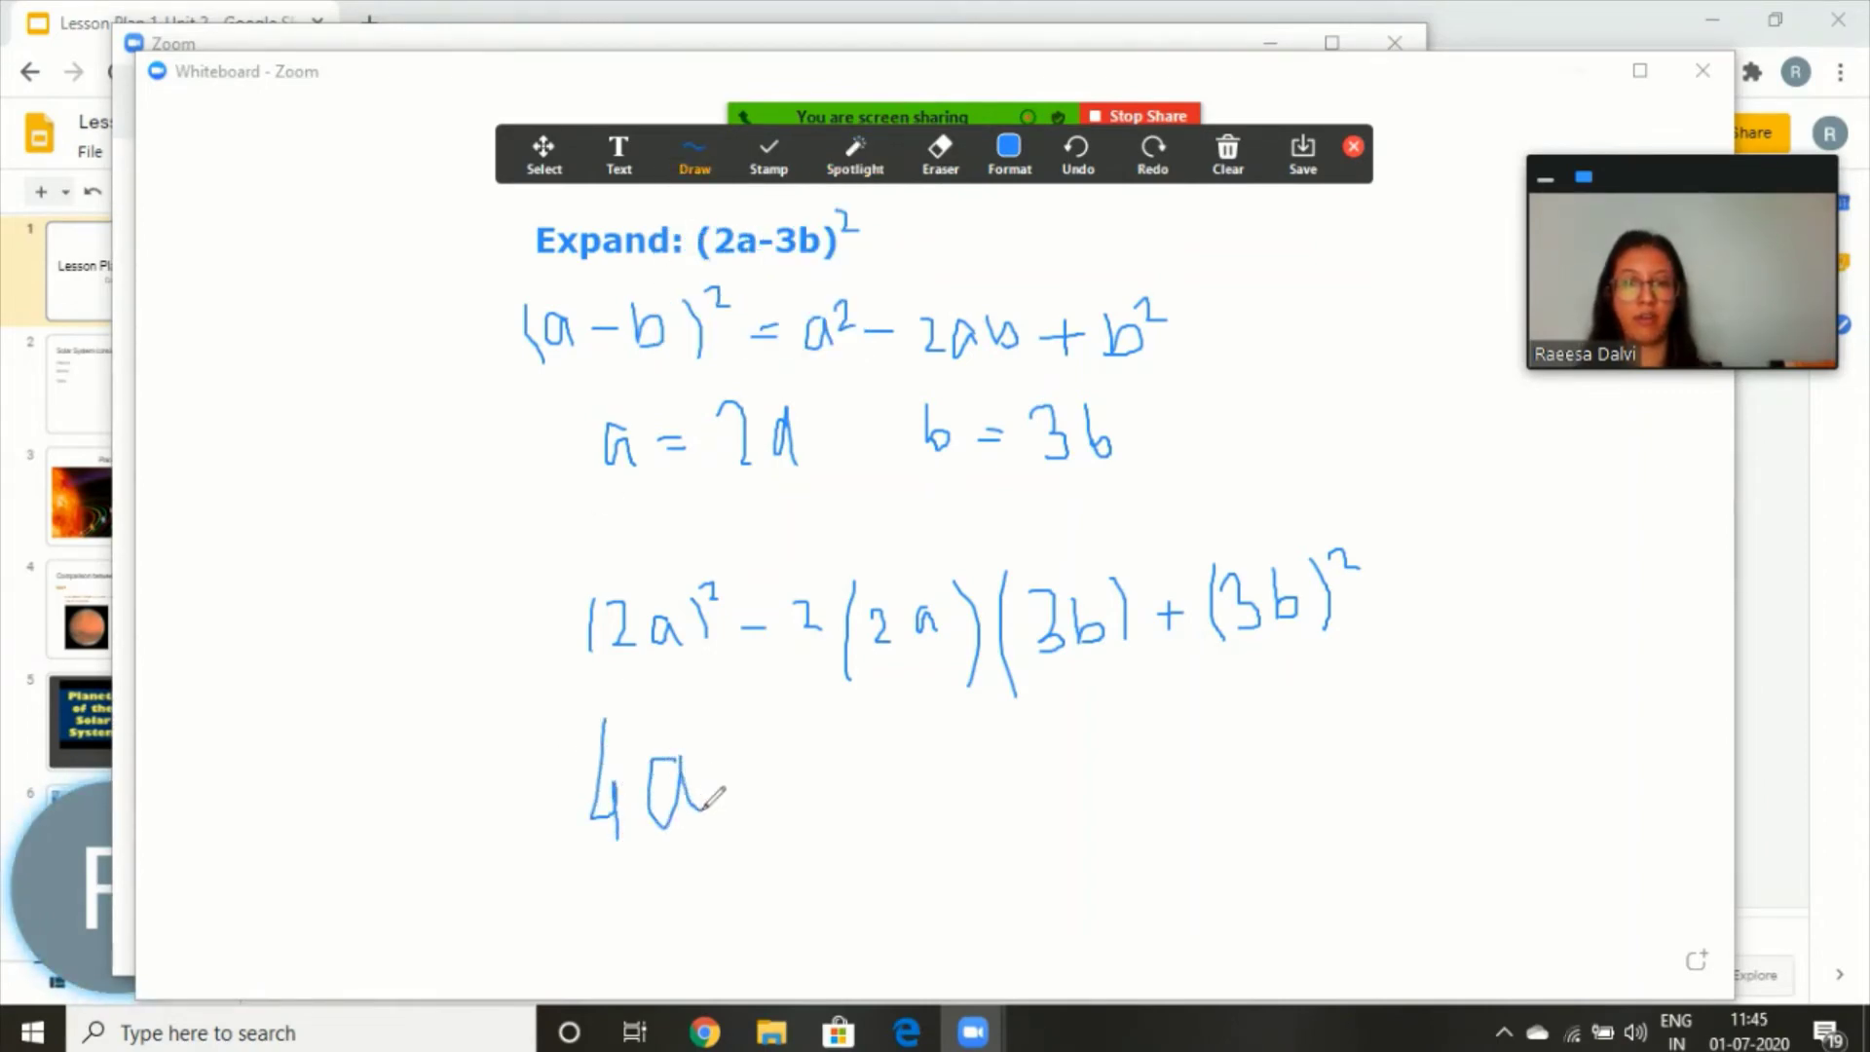
{"action": "mouse_move", "coordinate": [698, 723]}
{"action": "left_mouse_down"}
{"action": "mouse_move", "coordinate": [723, 754]}
{"action": "mouse_move", "coordinate": [853, 804]}
{"action": "mouse_move", "coordinate": [970, 787]}
{"action": "mouse_move", "coordinate": [974, 810]}
{"action": "left_mouse_up"}
{"action": "mouse_move", "coordinate": [1010, 733]}
{"action": "left_mouse_down"}
{"action": "mouse_move", "coordinate": [1013, 810]}
{"action": "mouse_move", "coordinate": [1112, 780]}
{"action": "mouse_move", "coordinate": [1104, 808]}
{"action": "left_mouse_up"}
- Add '+ 9b²' to the result, undoing two miswritten strokes
{"action": "mouse_move", "coordinate": [1206, 731]}
{"action": "left_mouse_down"}
{"action": "mouse_move", "coordinate": [1182, 752]}
{"action": "mouse_move", "coordinate": [1208, 764]}
{"action": "mouse_move", "coordinate": [1218, 849]}
{"action": "mouse_move", "coordinate": [1257, 875]}
{"action": "mouse_move", "coordinate": [1291, 816]}
{"action": "mouse_move", "coordinate": [1285, 865]}
{"action": "left_mouse_up"}
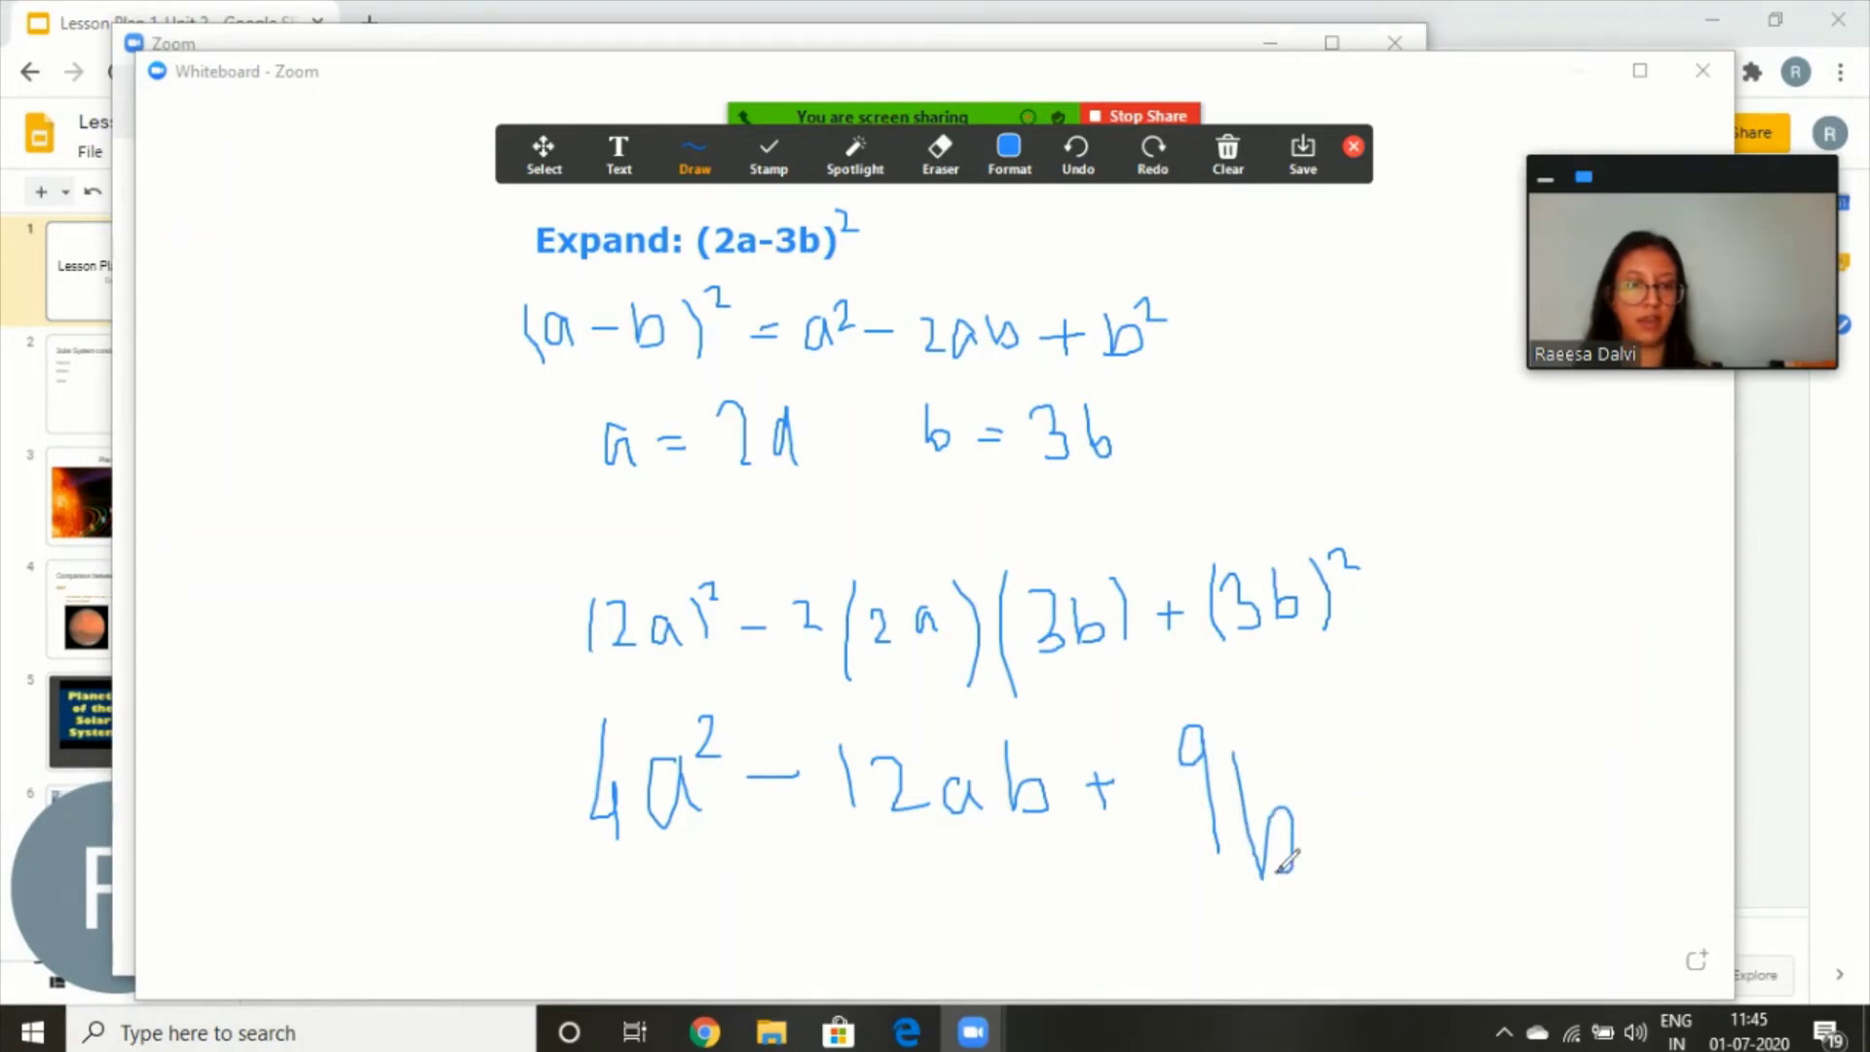
{"action": "left_click", "coordinate": [1071, 164]}
{"action": "left_click", "coordinate": [1072, 163]}
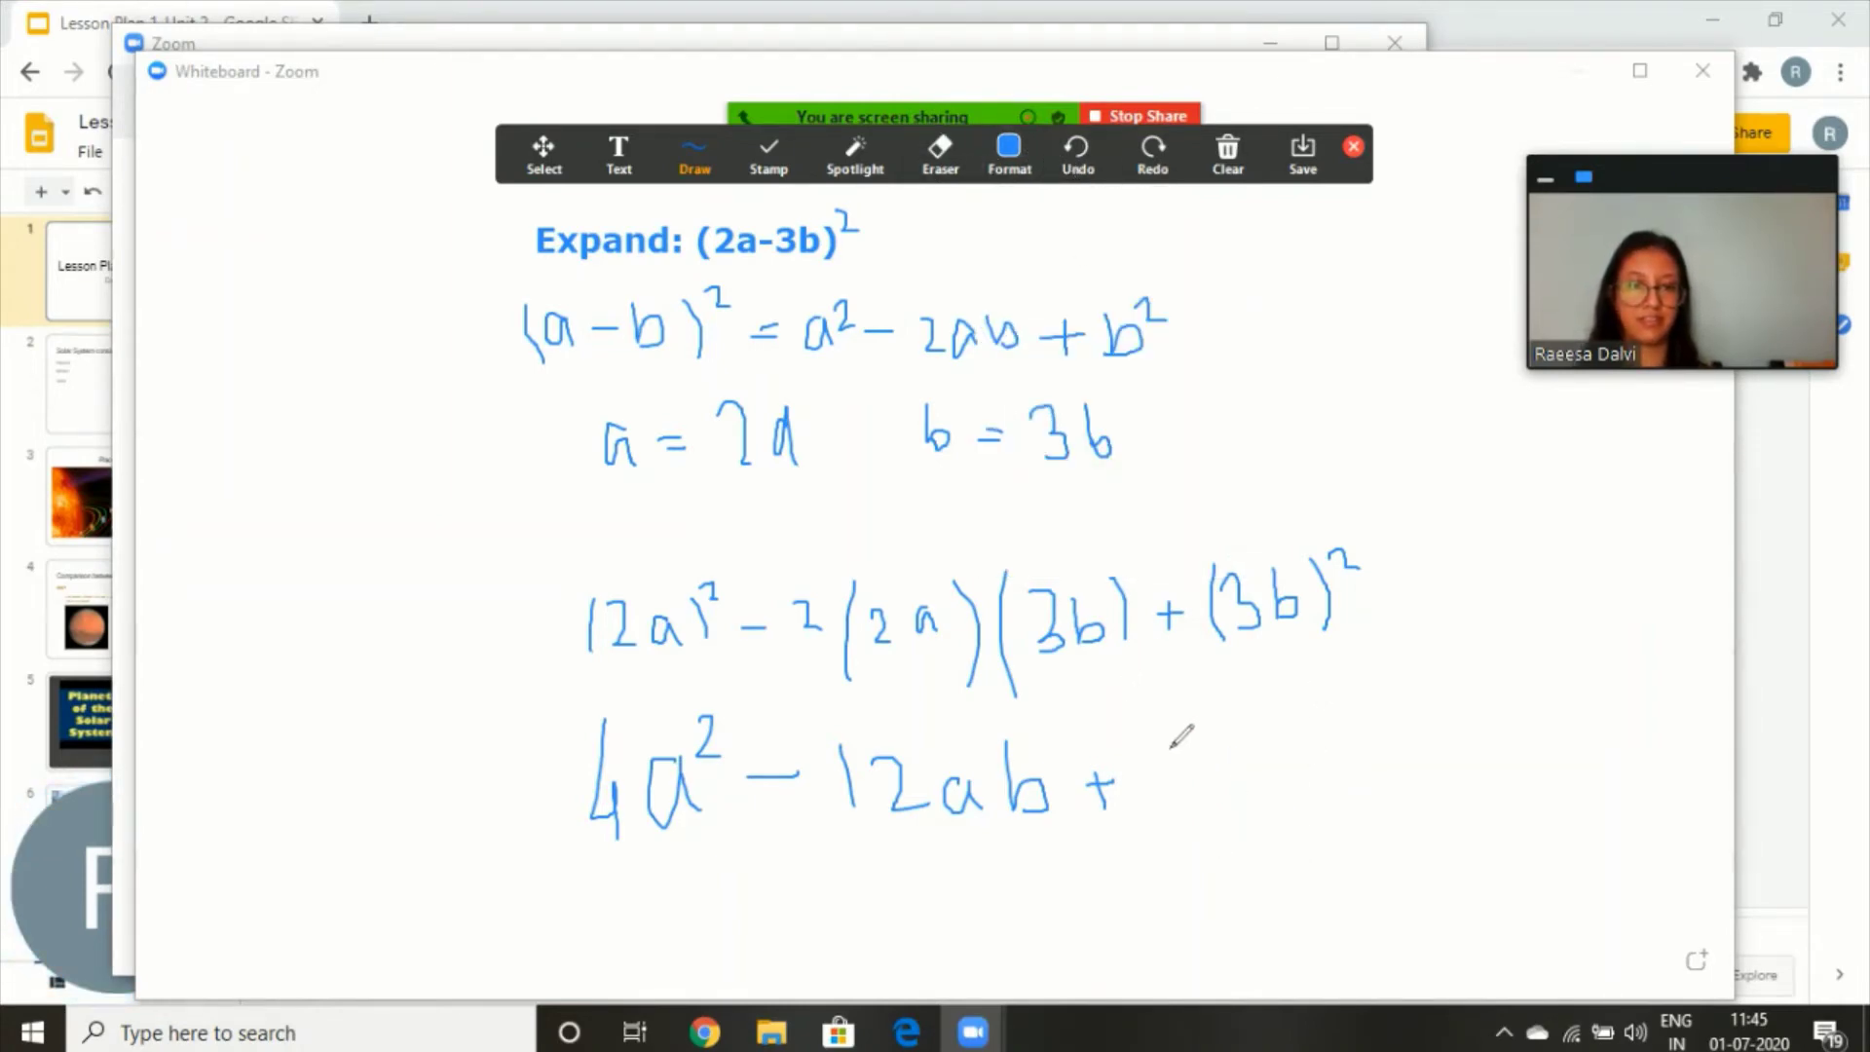
{"action": "mouse_move", "coordinate": [1180, 725]}
{"action": "left_mouse_down"}
{"action": "mouse_move", "coordinate": [1161, 729]}
{"action": "mouse_move", "coordinate": [1182, 729]}
{"action": "mouse_move", "coordinate": [1190, 791]}
{"action": "mouse_move", "coordinate": [1235, 766]}
{"action": "mouse_move", "coordinate": [1231, 793]}
{"action": "mouse_move", "coordinate": [1271, 738]}
{"action": "left_mouse_up"}
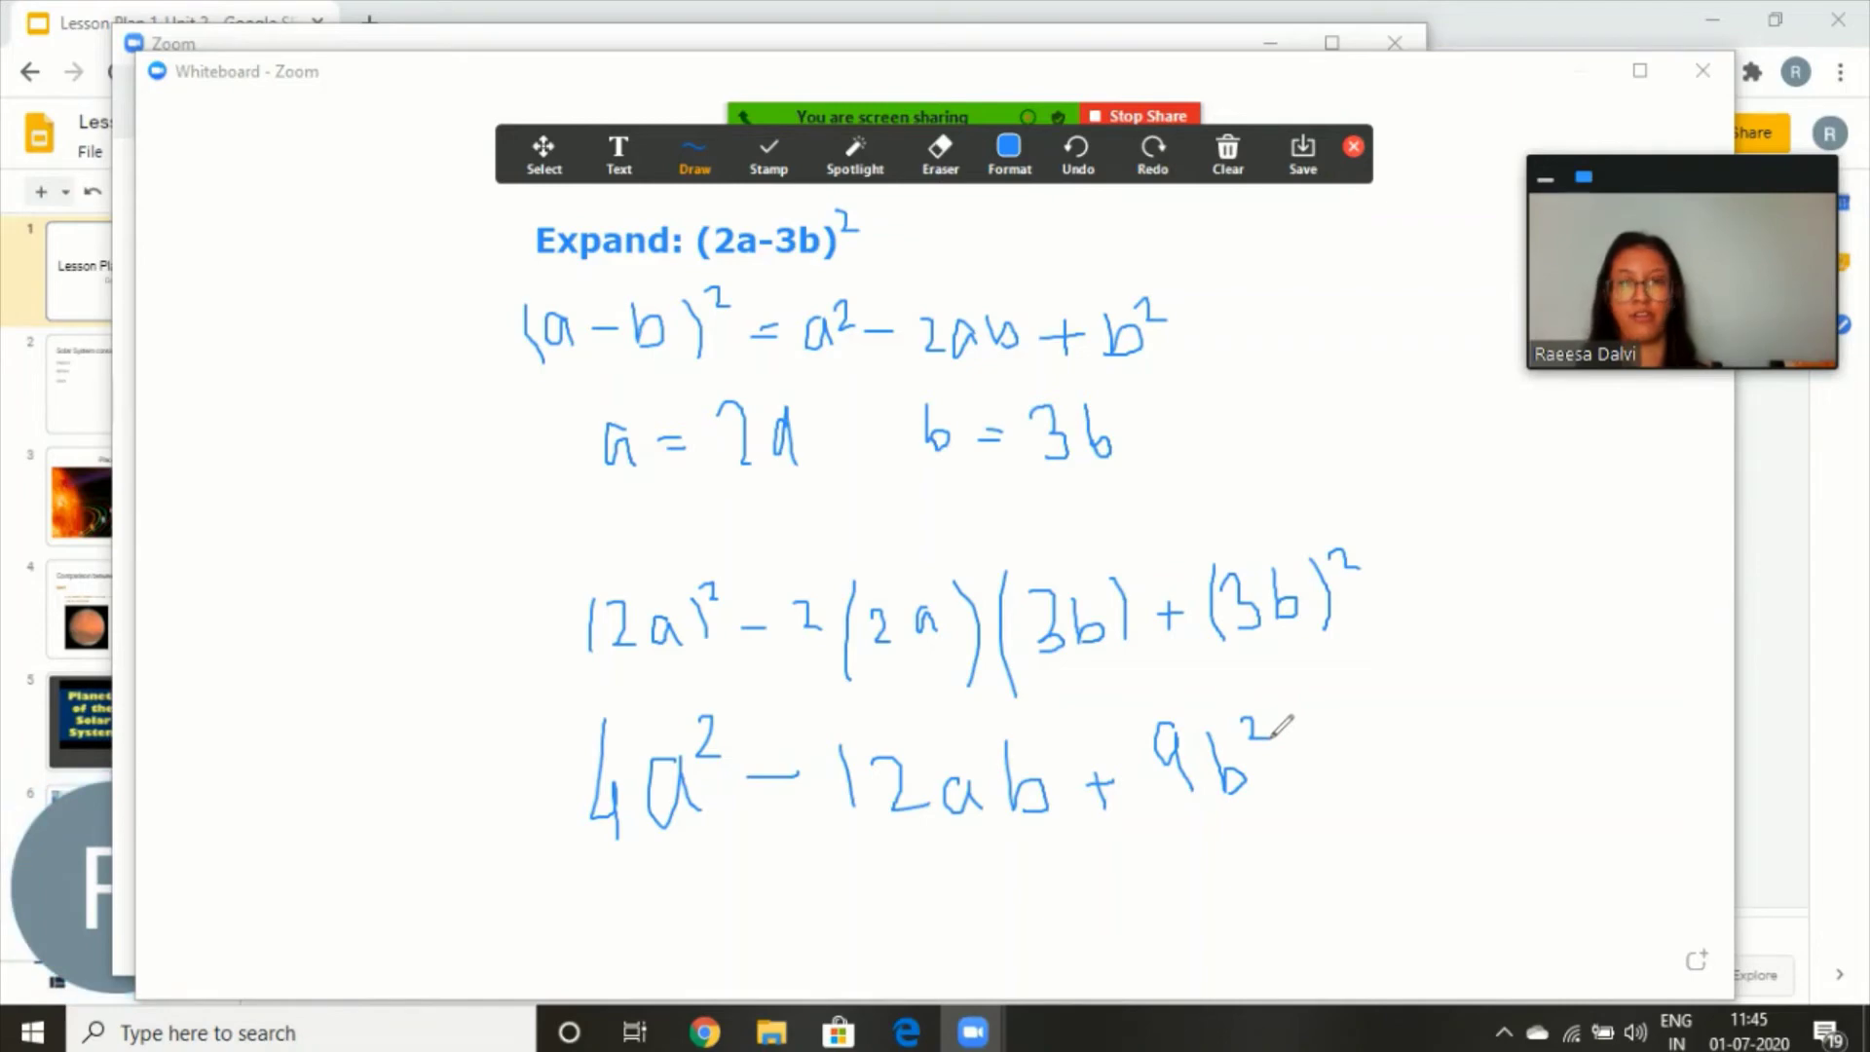
{"action": "left_click", "coordinate": [693, 144]}
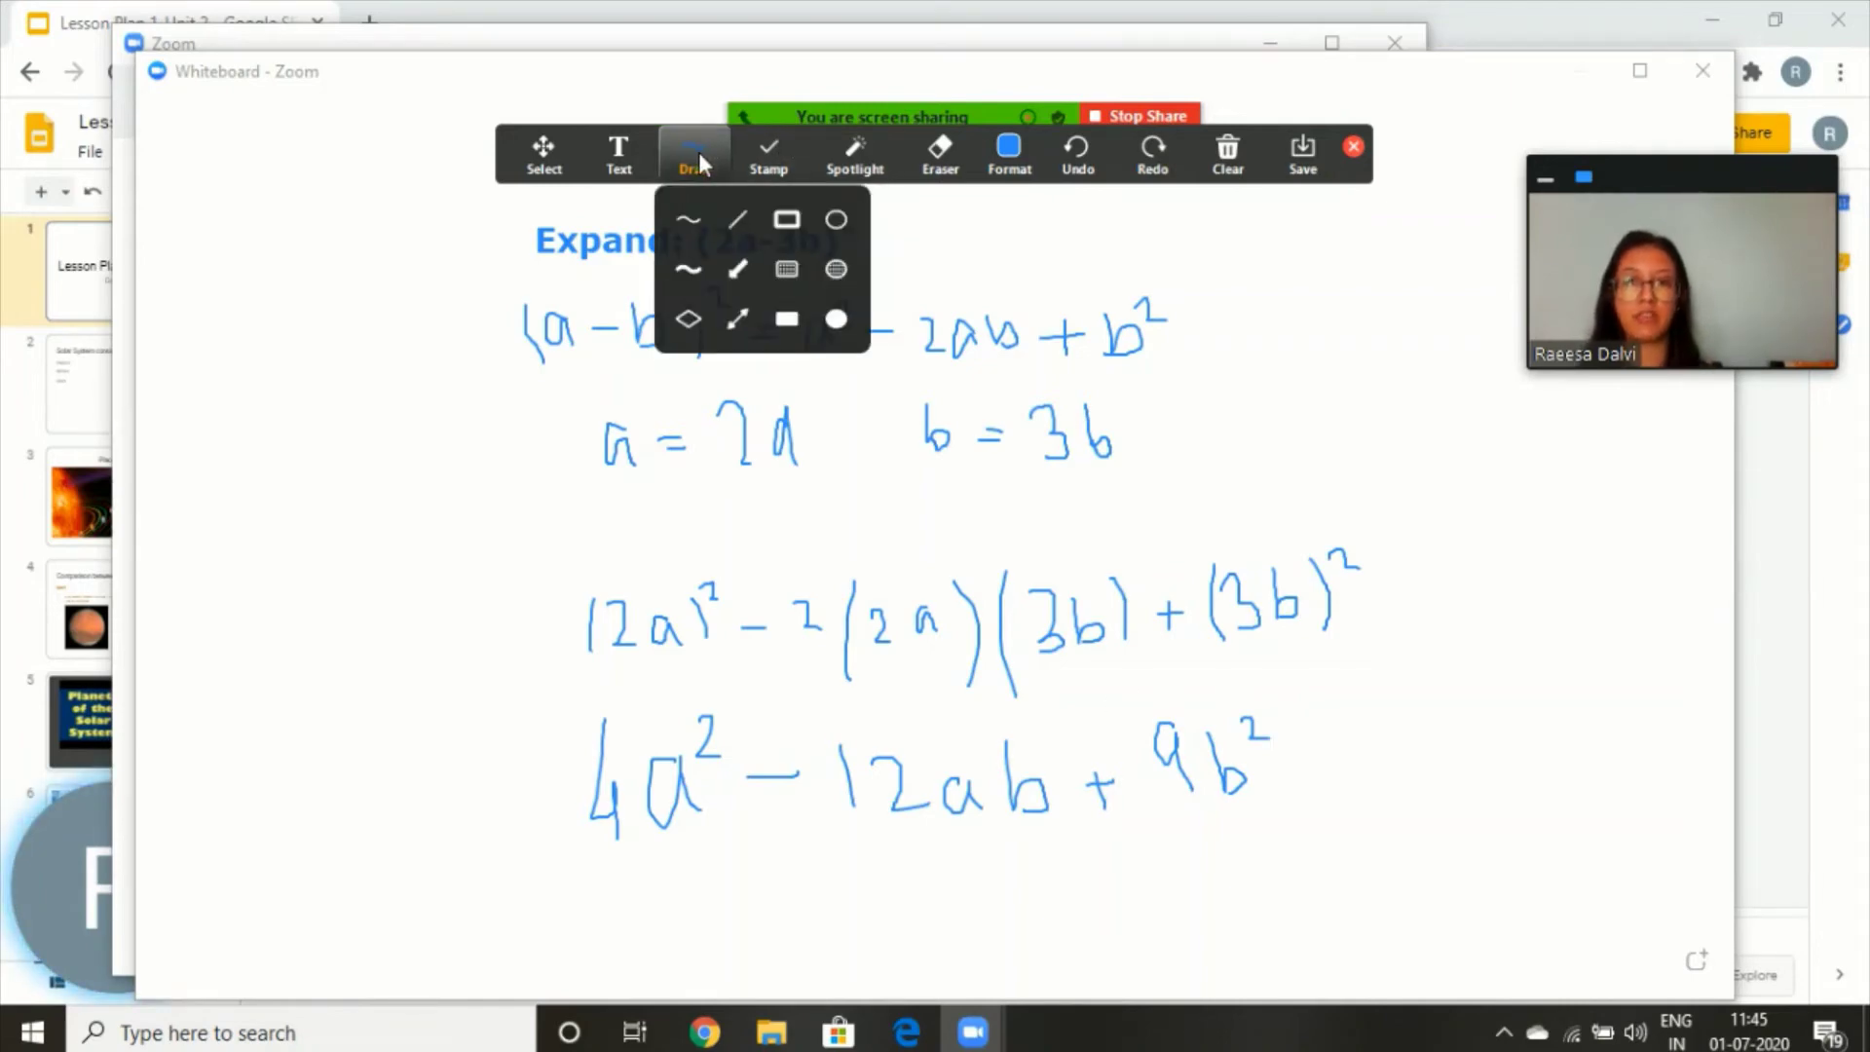
- Draw a red hollow rectangle around 4a² − 12ab + 9b²
{"action": "left_click", "coordinate": [786, 221]}
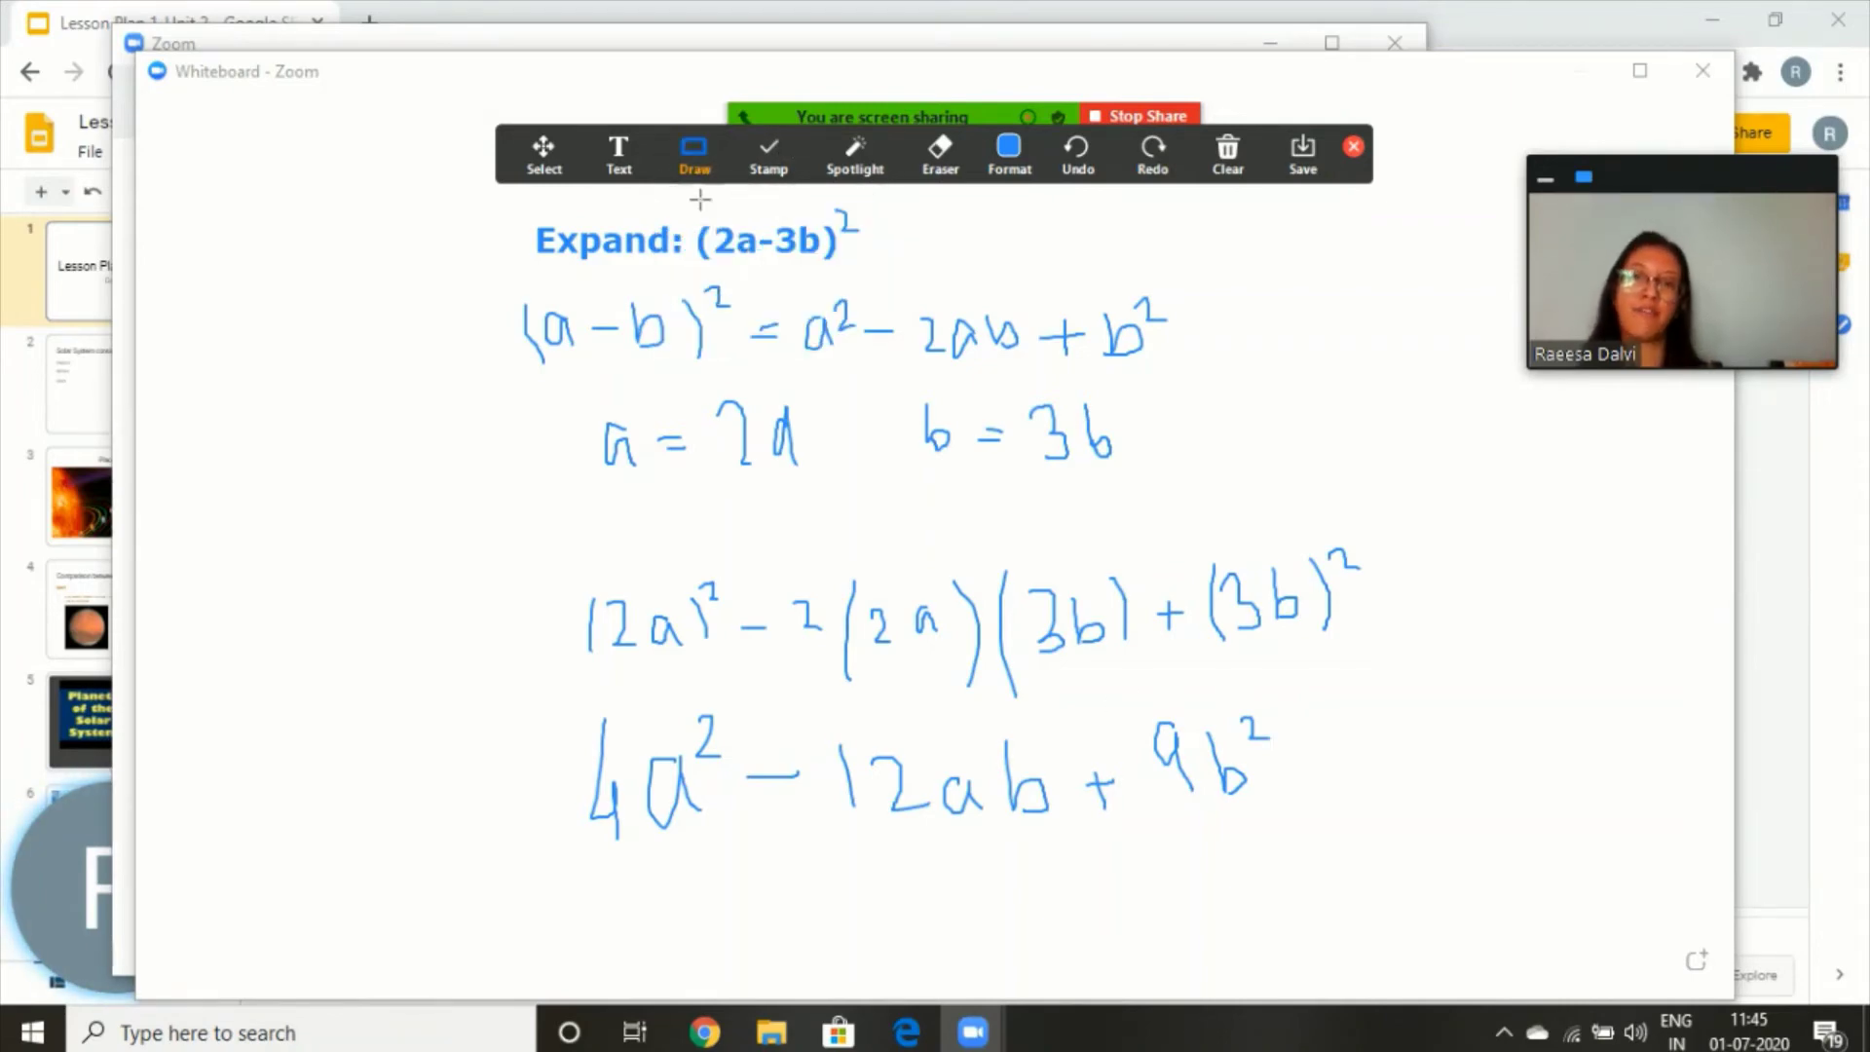
{"action": "left_click", "coordinate": [693, 151]}
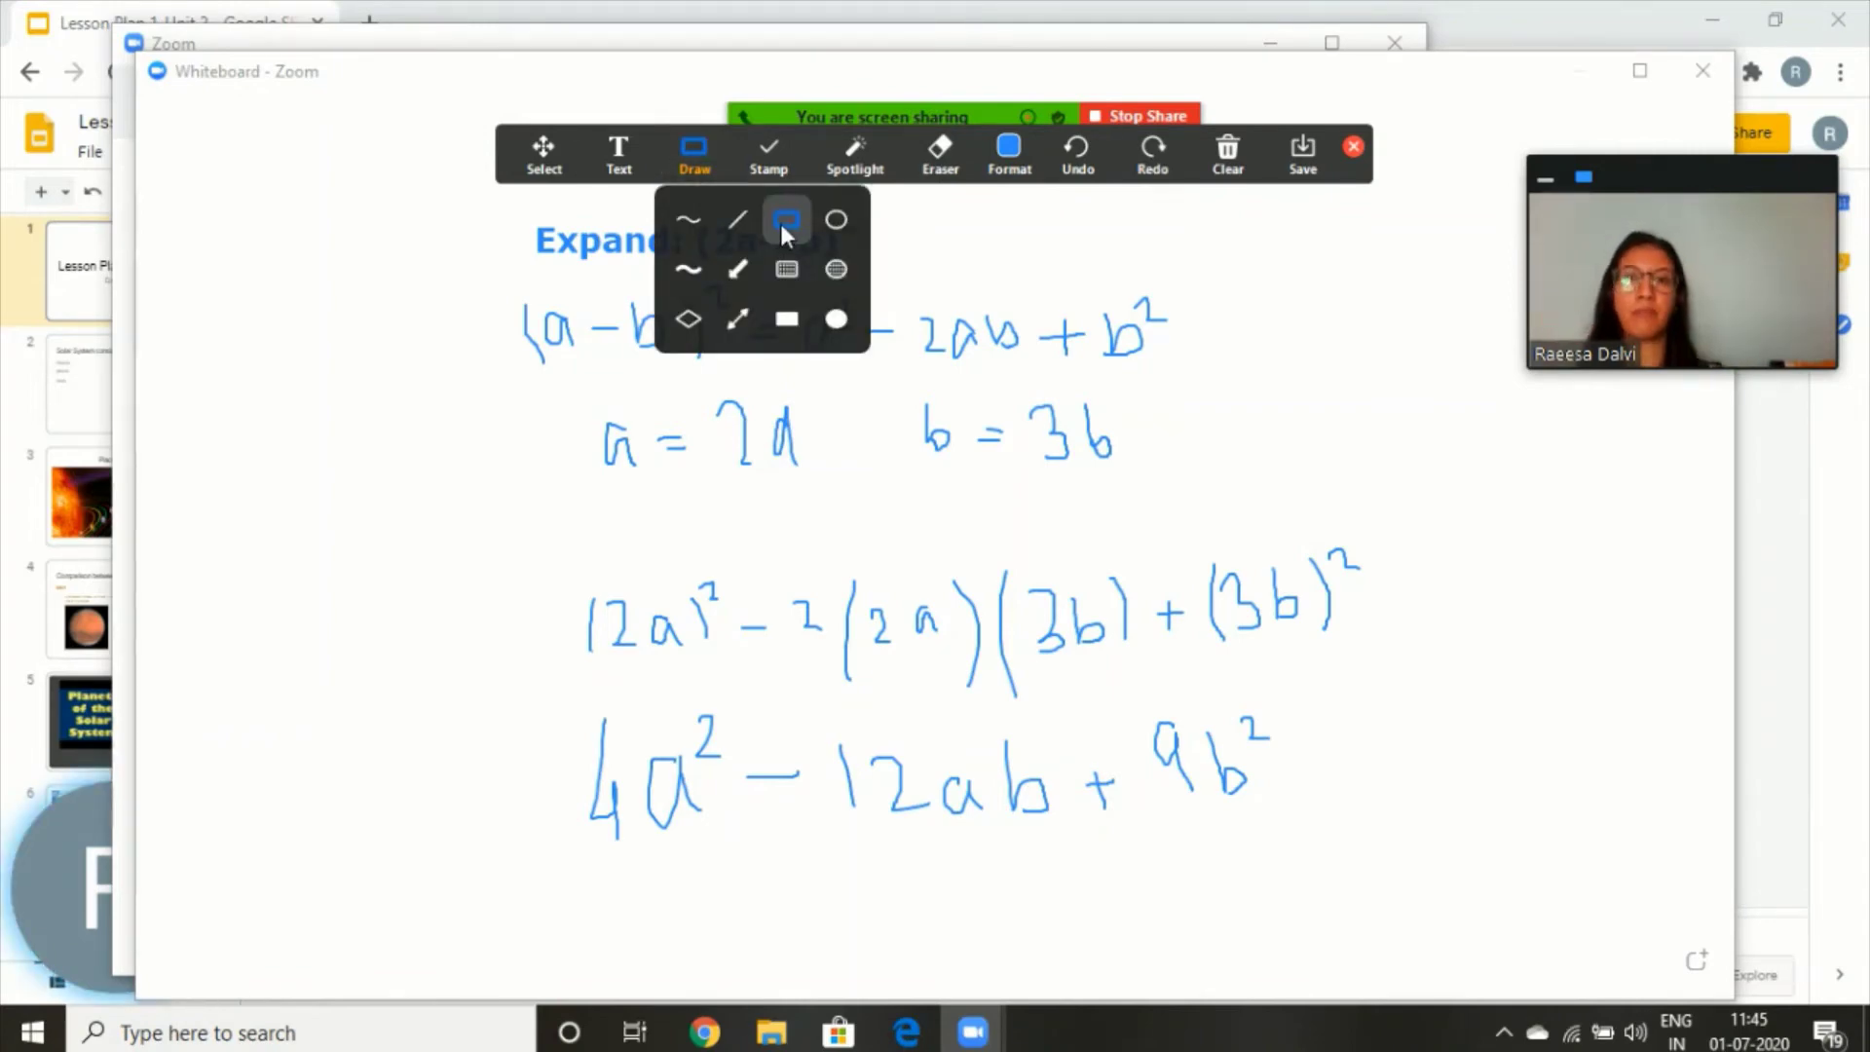
{"action": "left_click", "coordinate": [780, 225]}
{"action": "left_click", "coordinate": [1009, 151]}
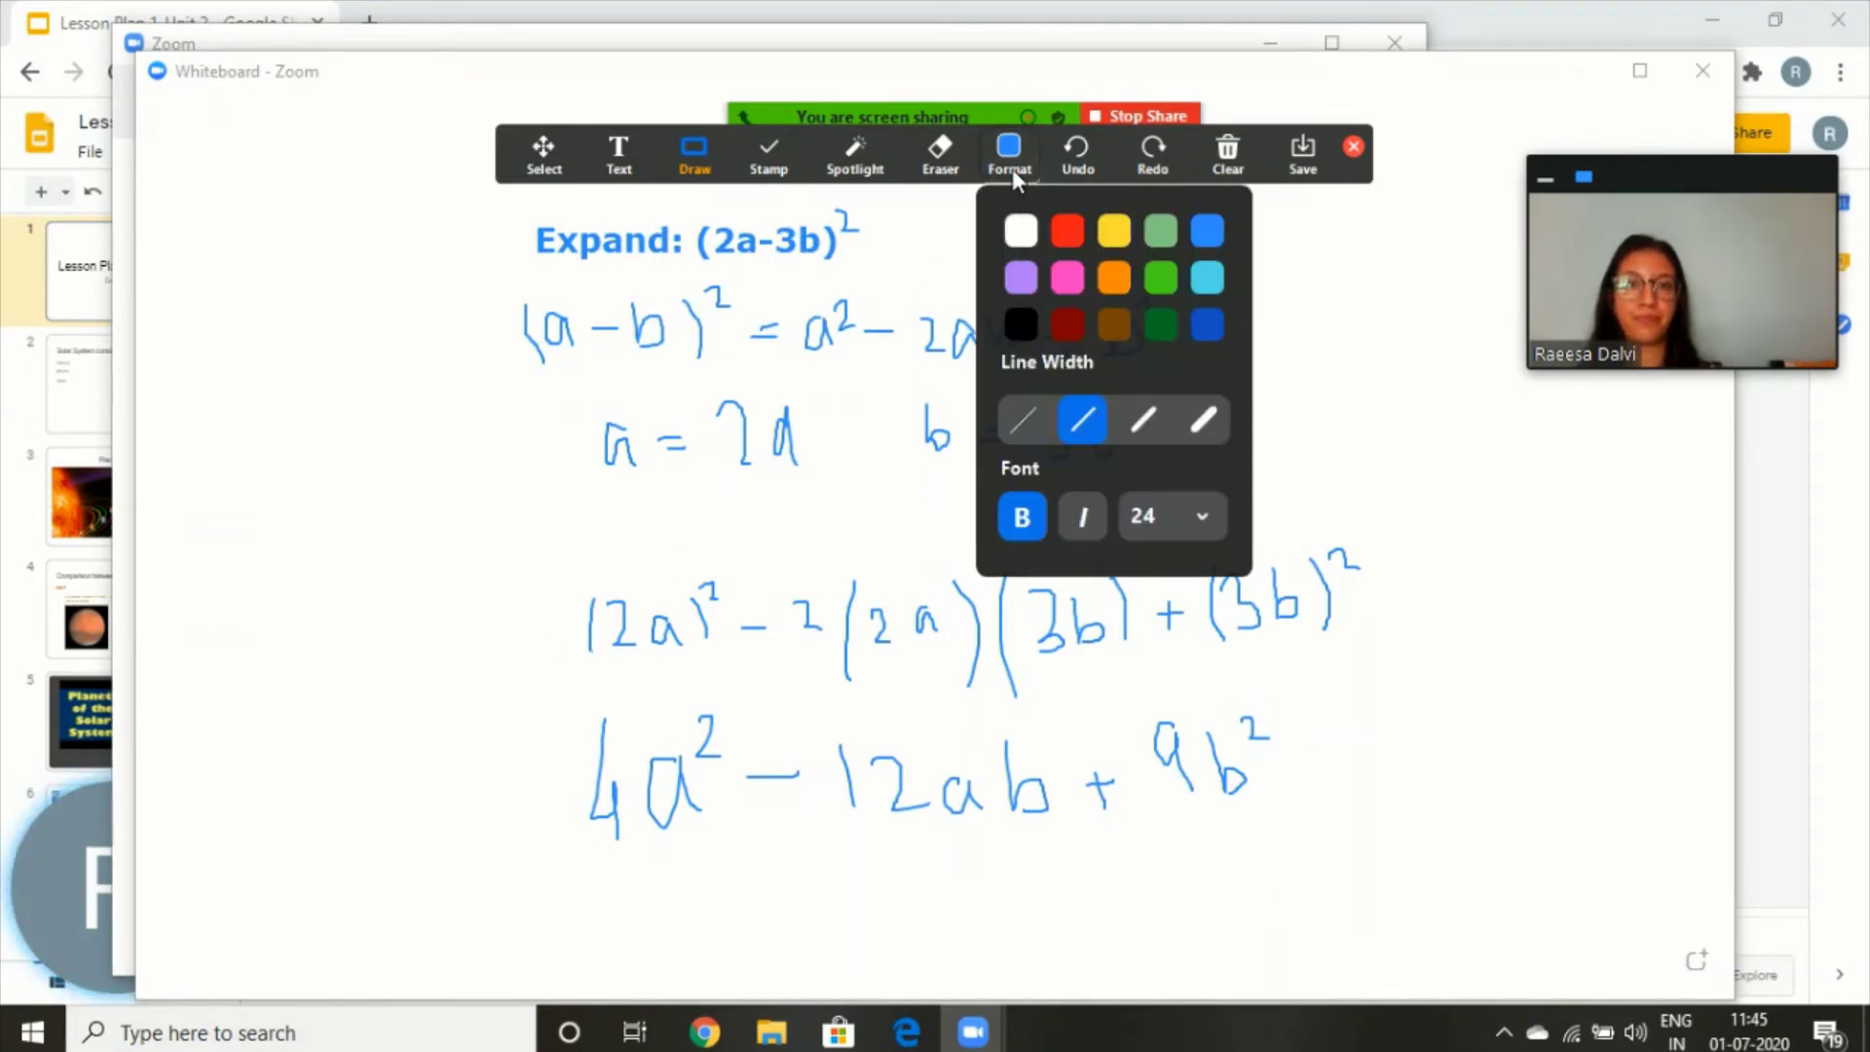
{"action": "left_click", "coordinate": [1065, 227]}
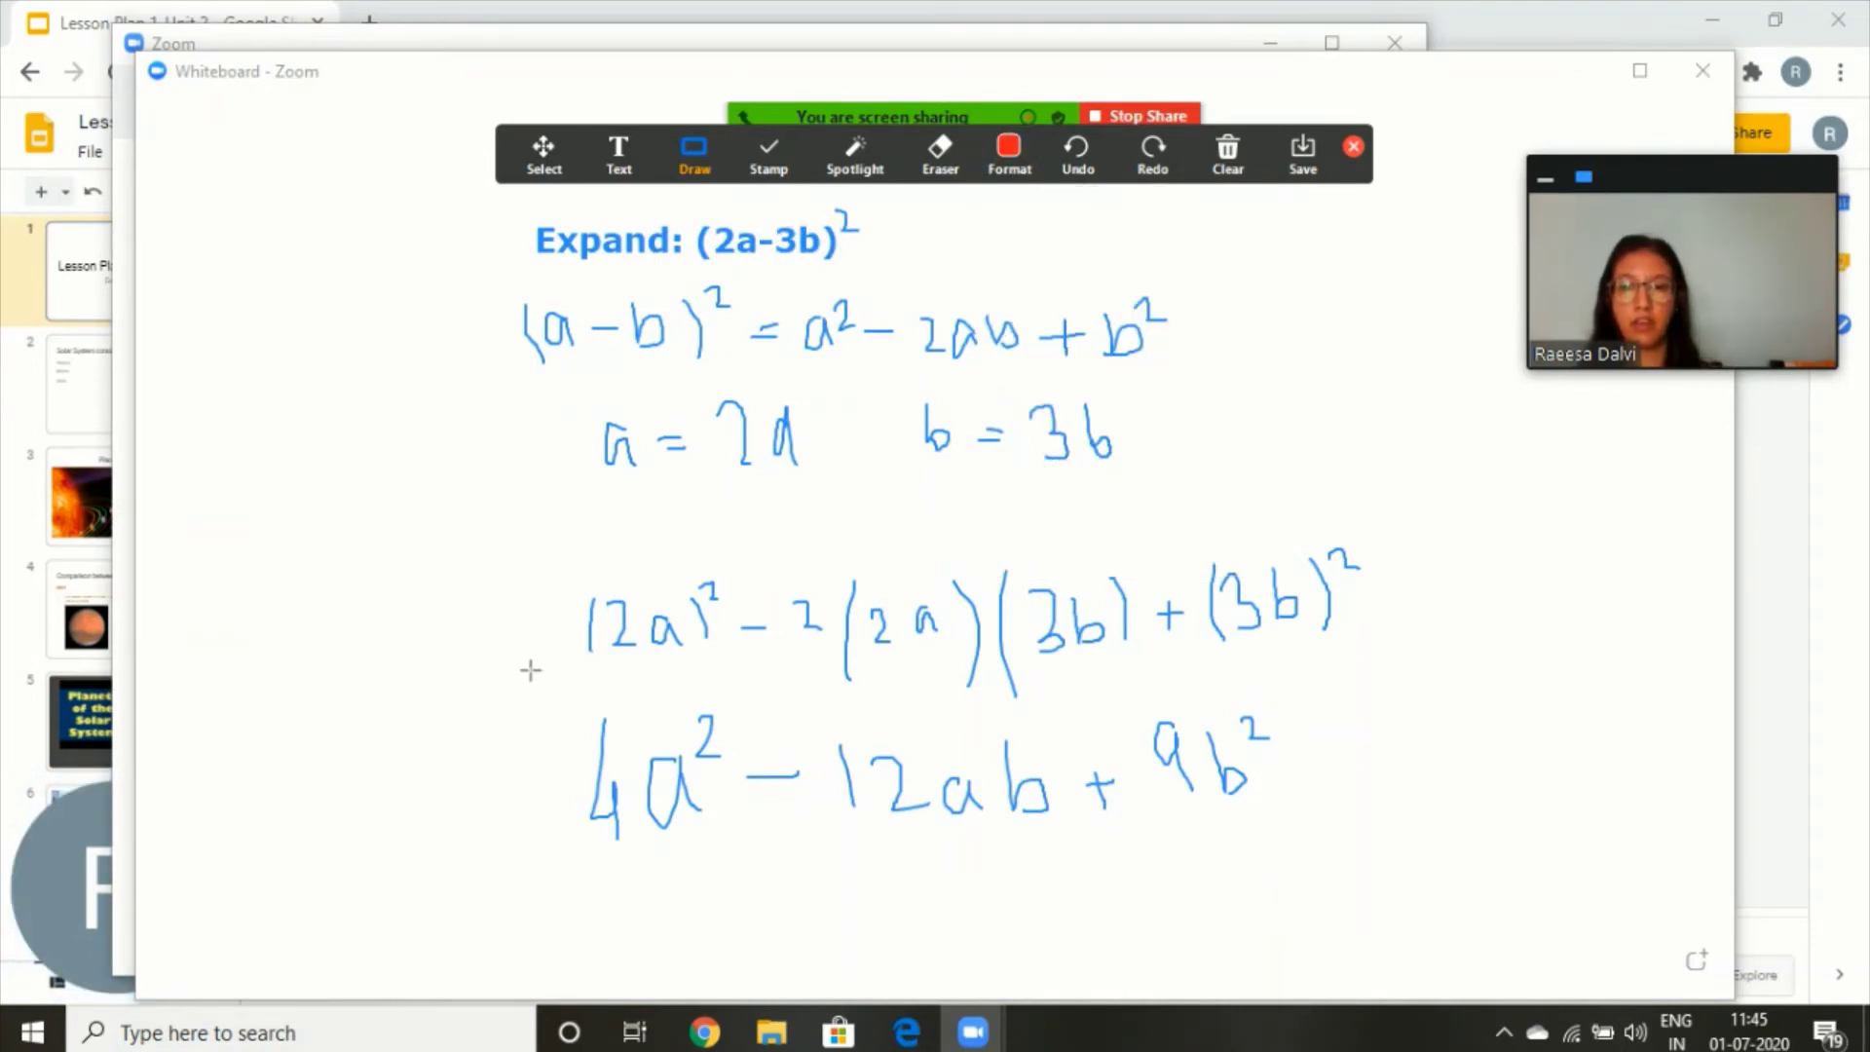
{"action": "left_click_drag", "start_coordinate": [530, 669], "coordinate": [1335, 896]}
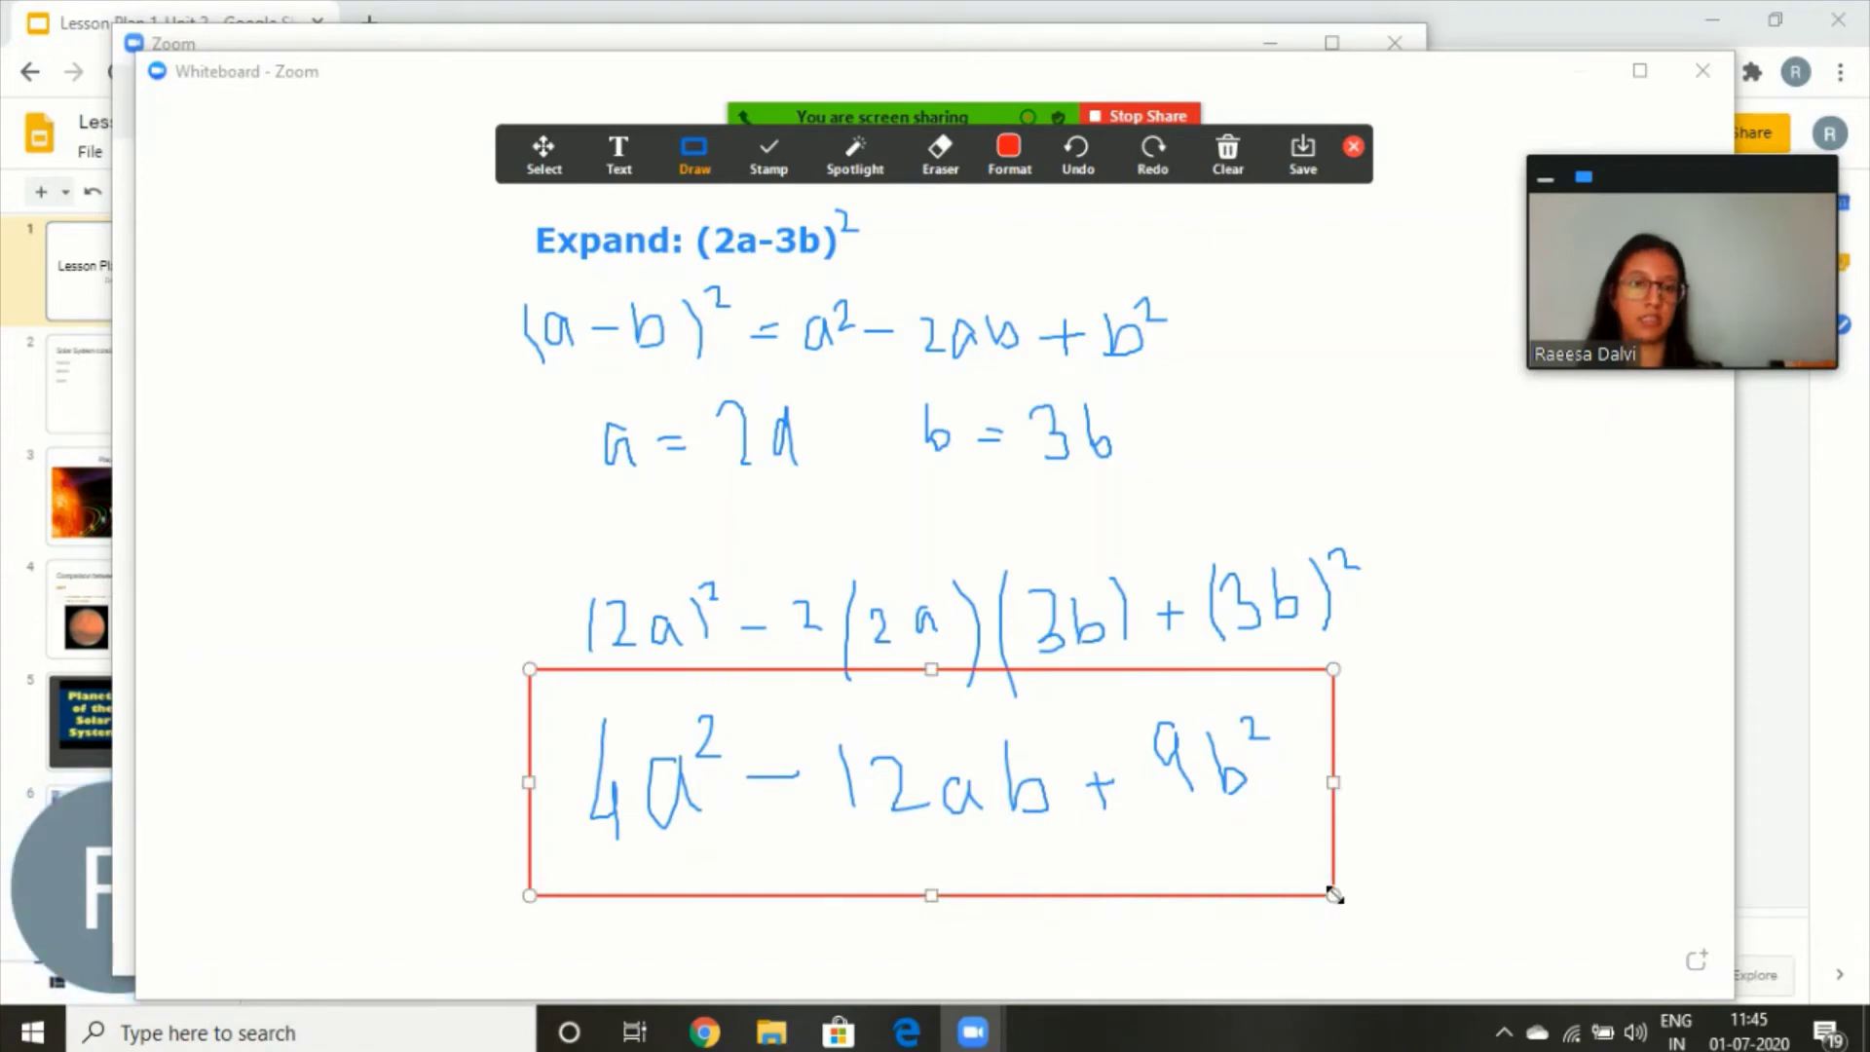
- Tighten the box's top and bottom edges to fit, then save the whiteboard
{"action": "left_click_drag", "start_coordinate": [932, 670], "coordinate": [933, 703]}
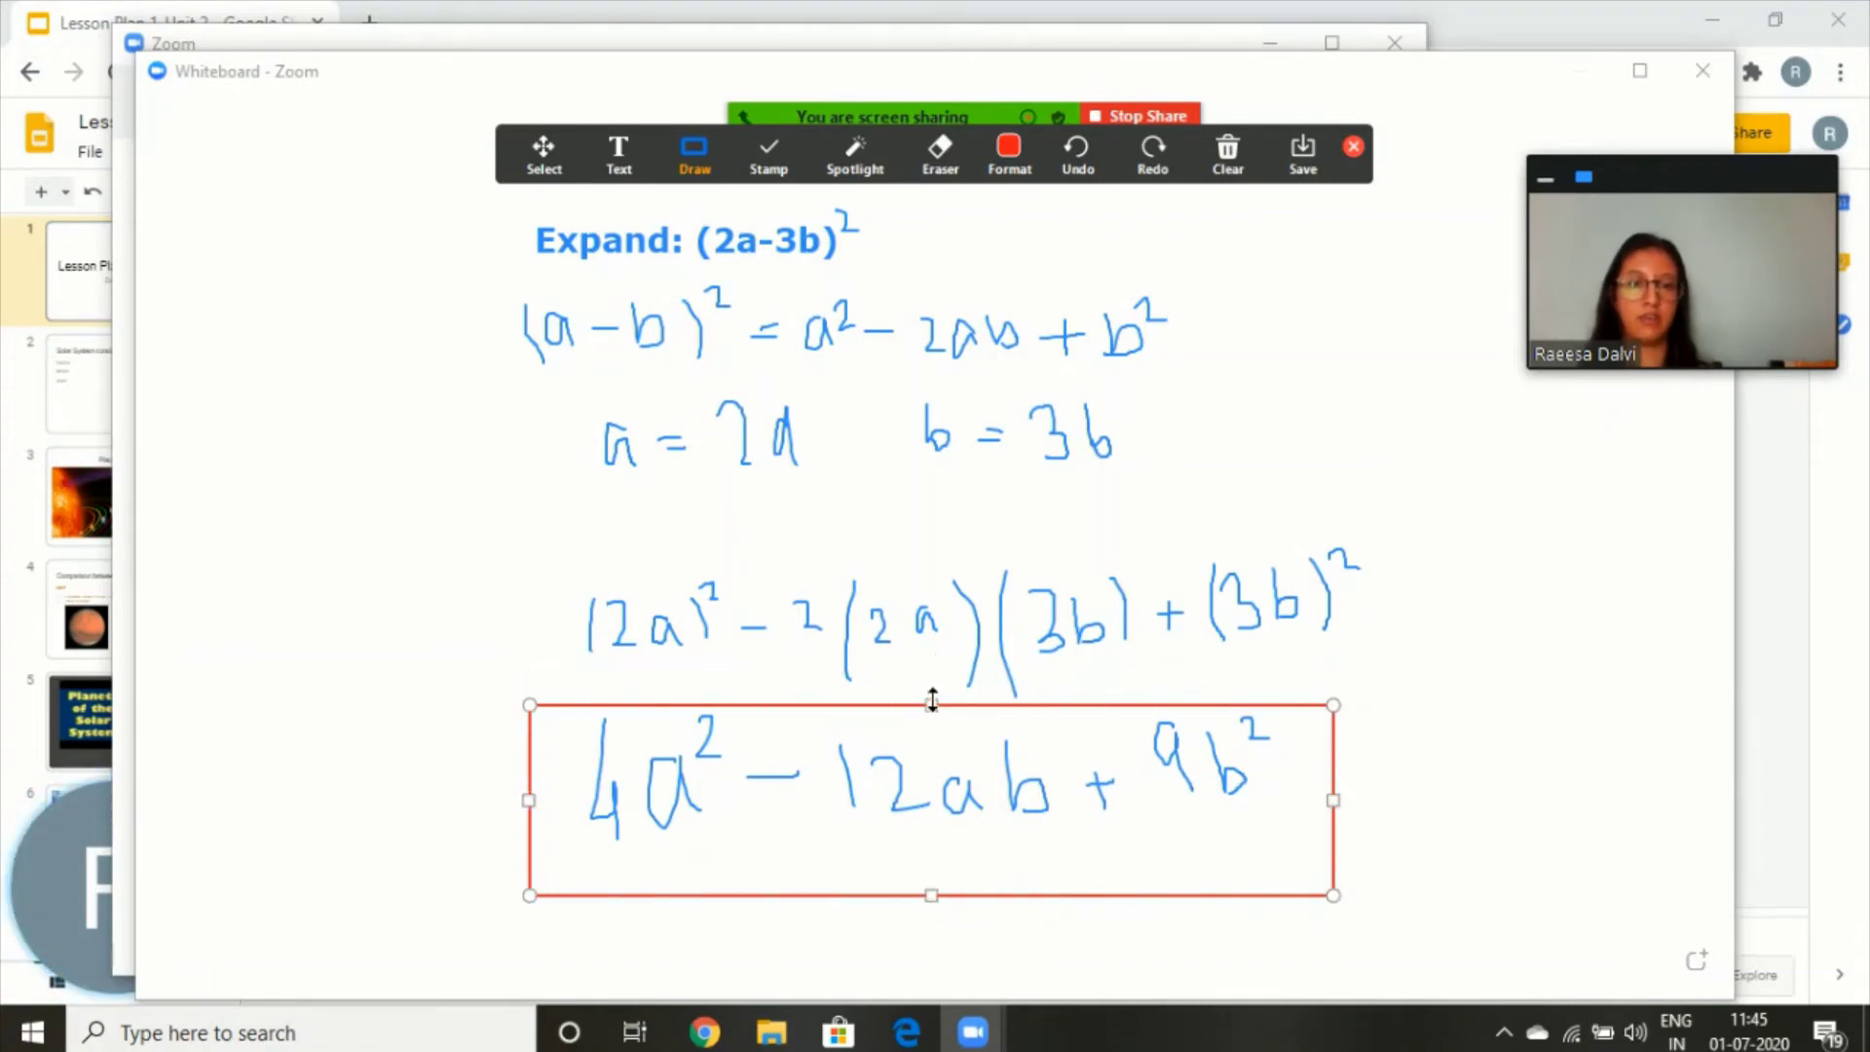
{"action": "left_click_drag", "start_coordinate": [932, 894], "coordinate": [932, 864]}
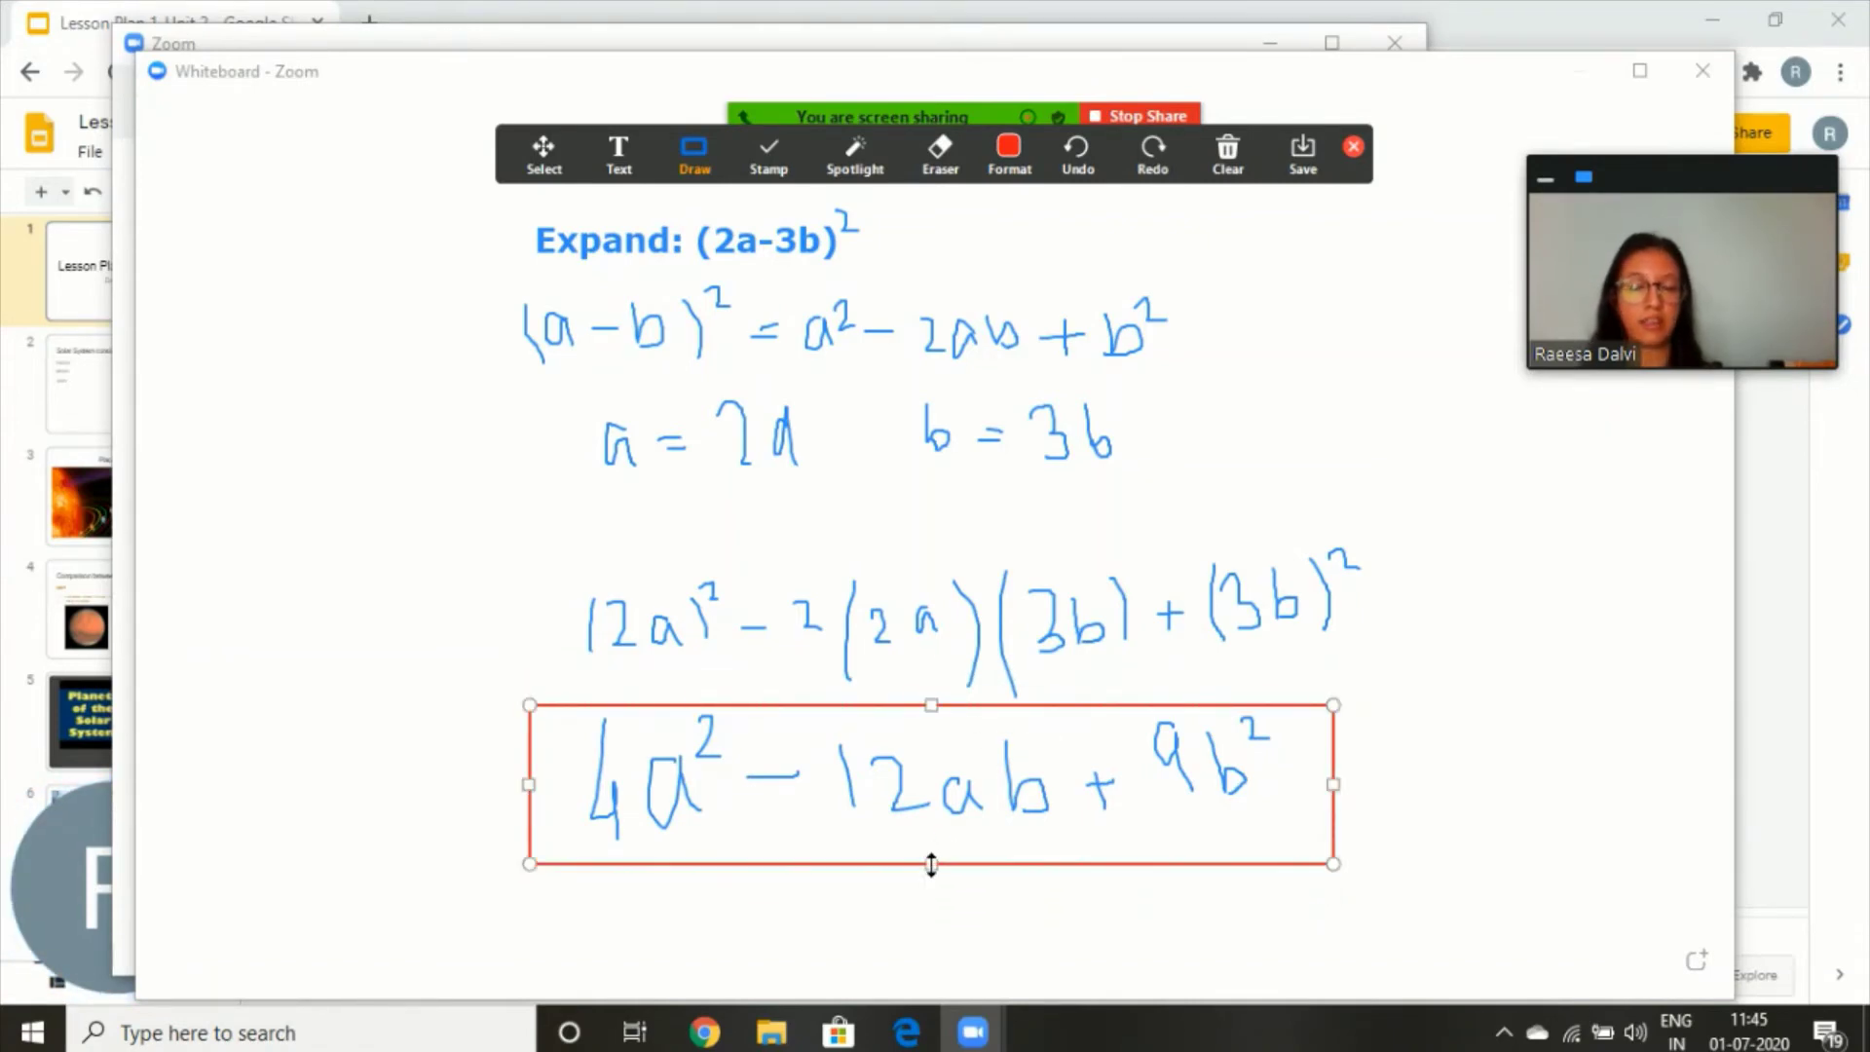
{"action": "left_click", "coordinate": [1230, 161]}
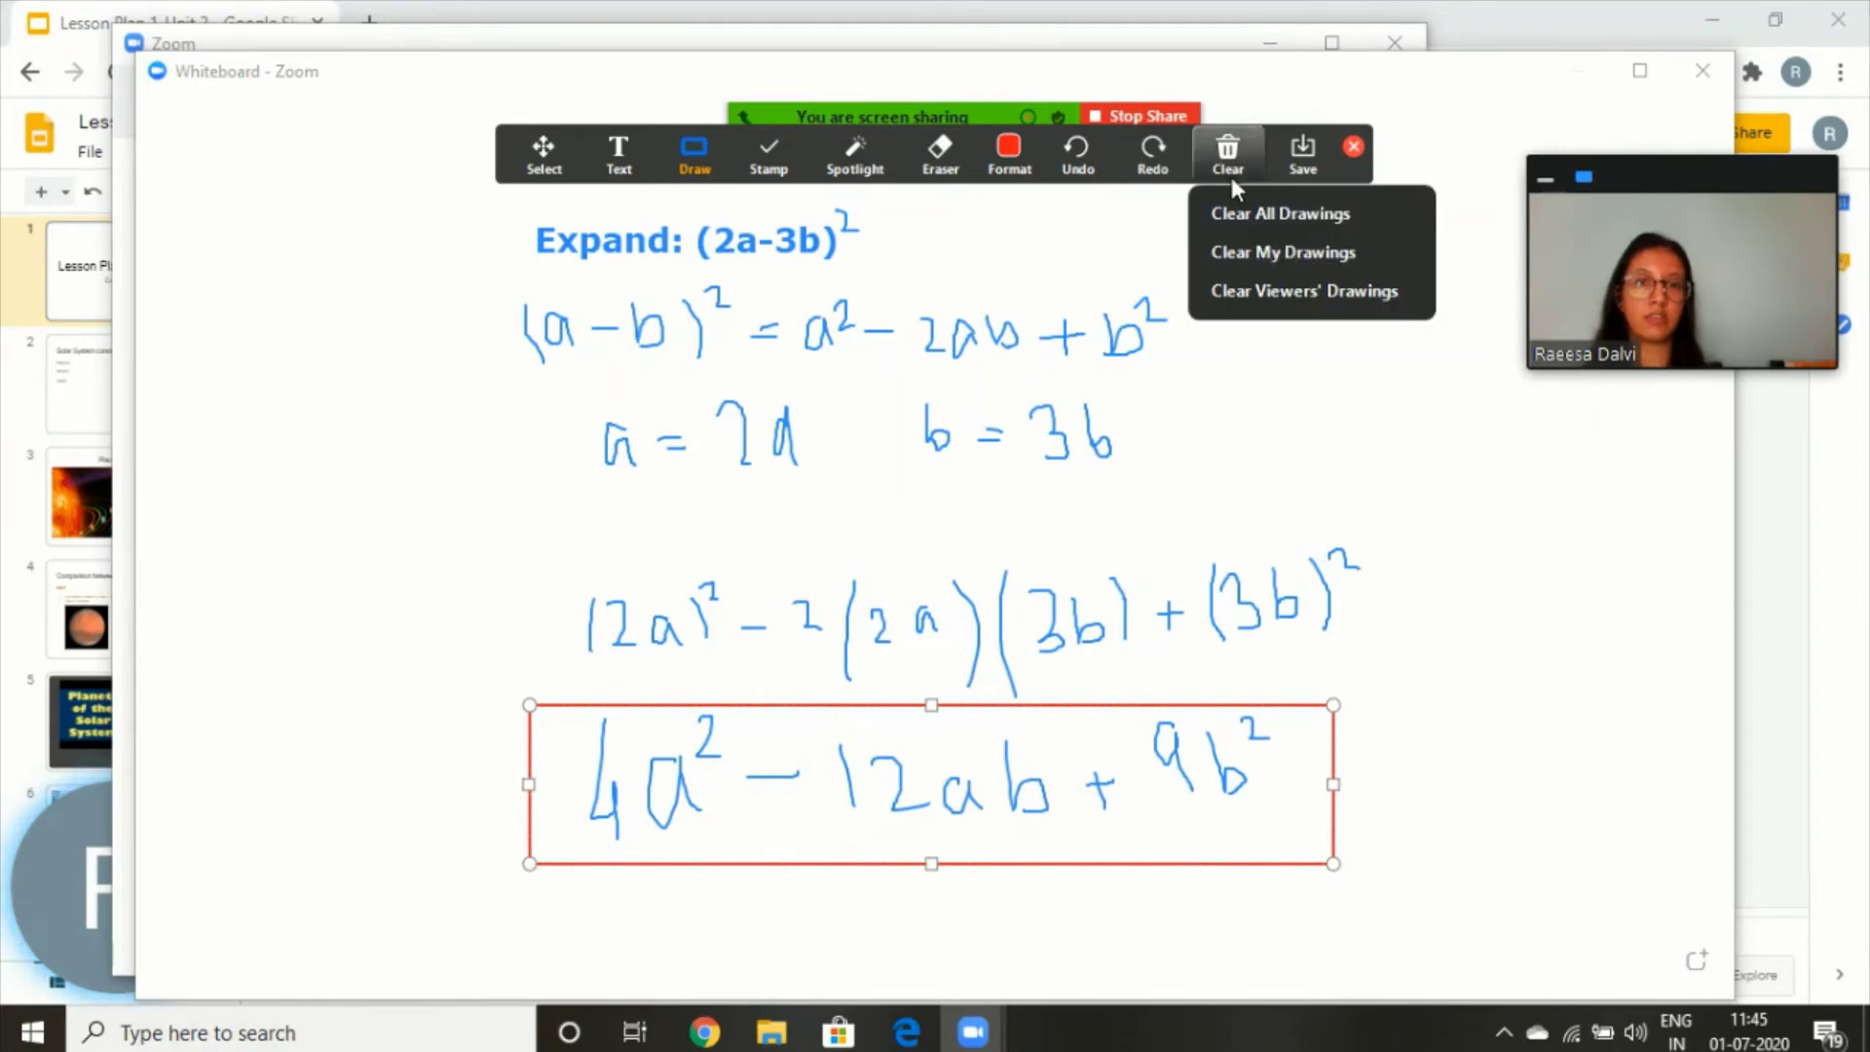
{"action": "left_click", "coordinate": [1303, 164]}
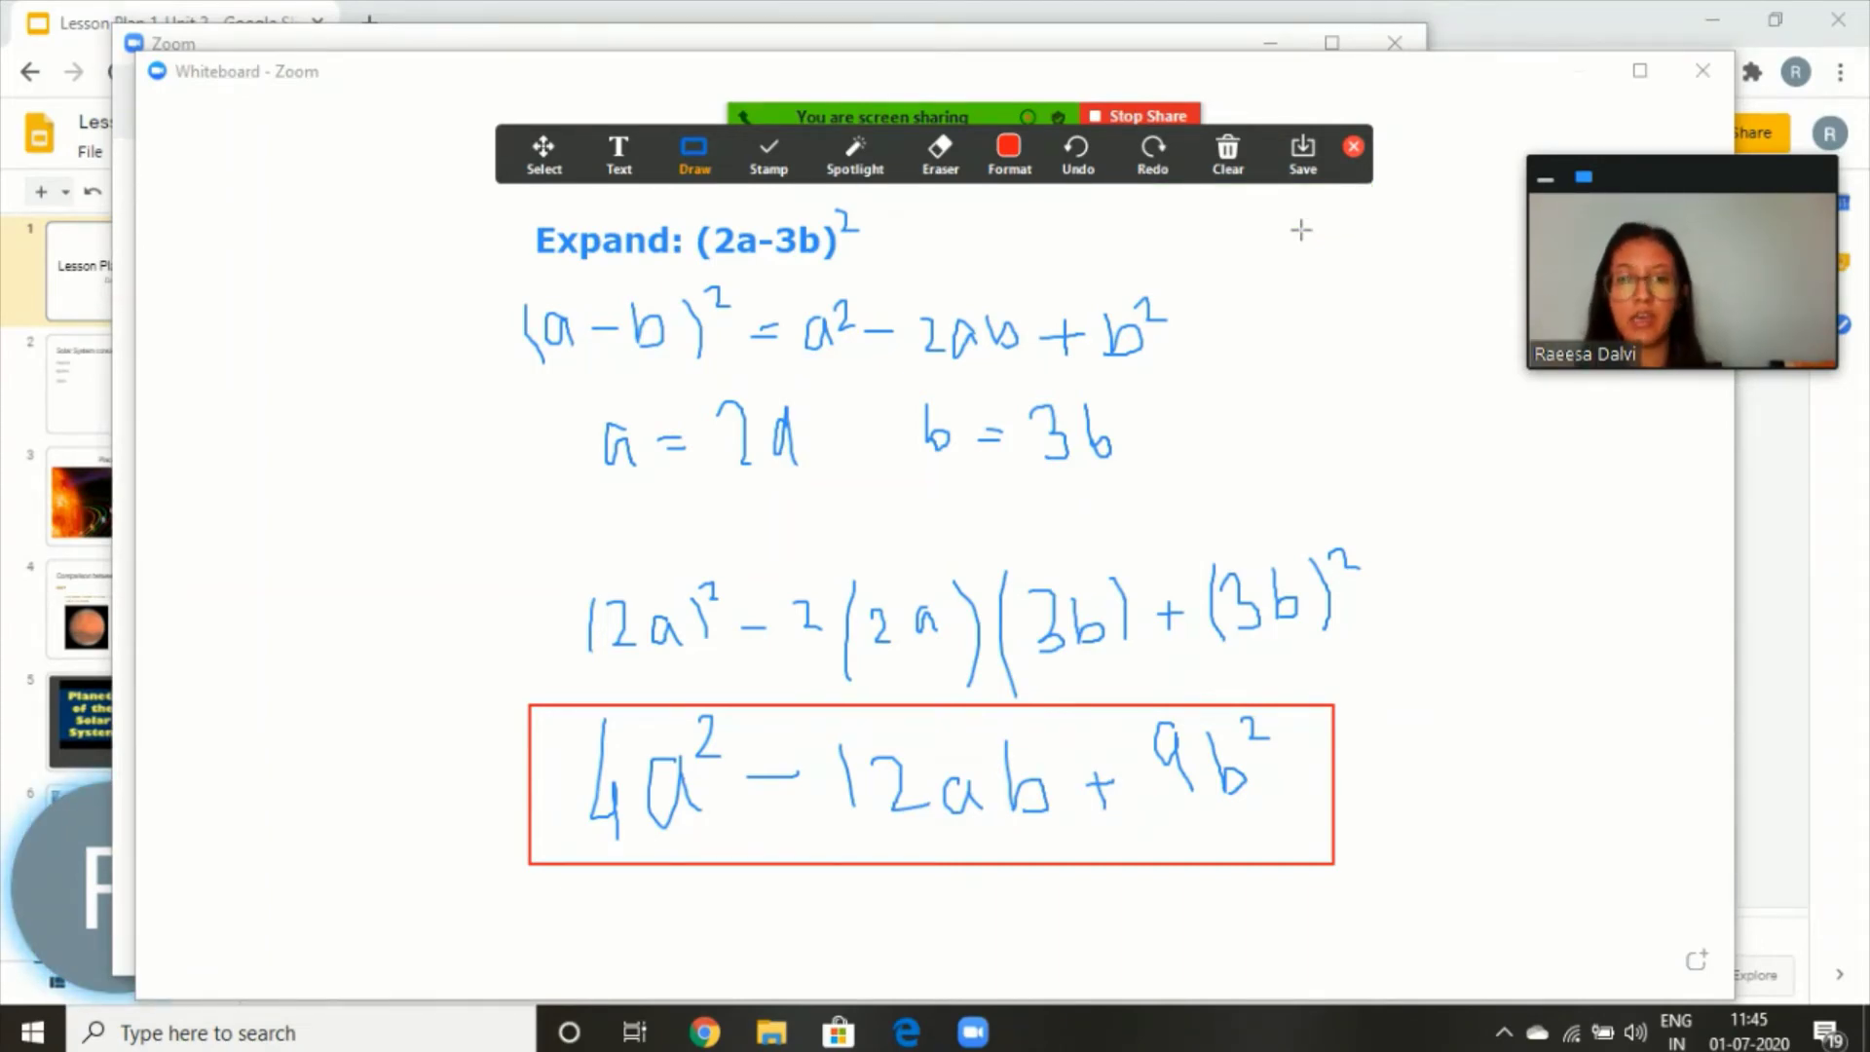
- Stop the meeting recording from the More menu
{"action": "mouse_move", "coordinate": [1220, 123]}
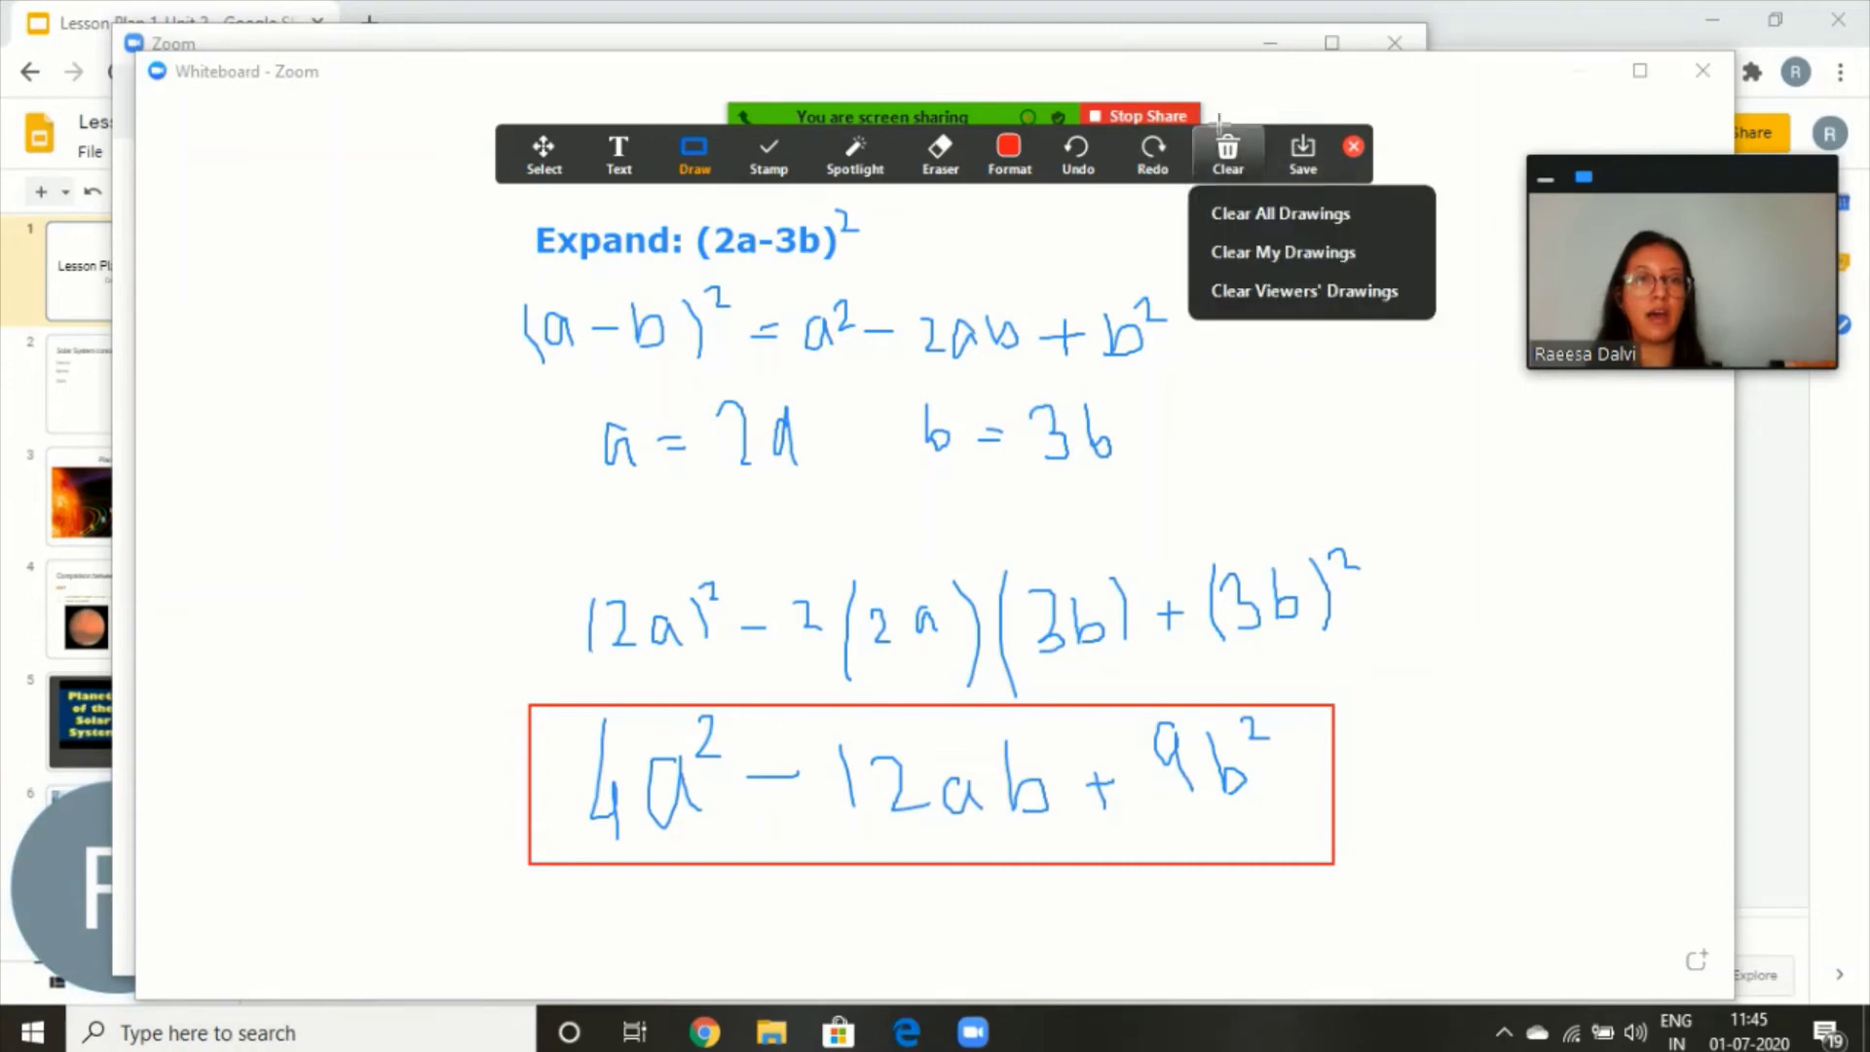
{"action": "mouse_move", "coordinate": [1023, 97]}
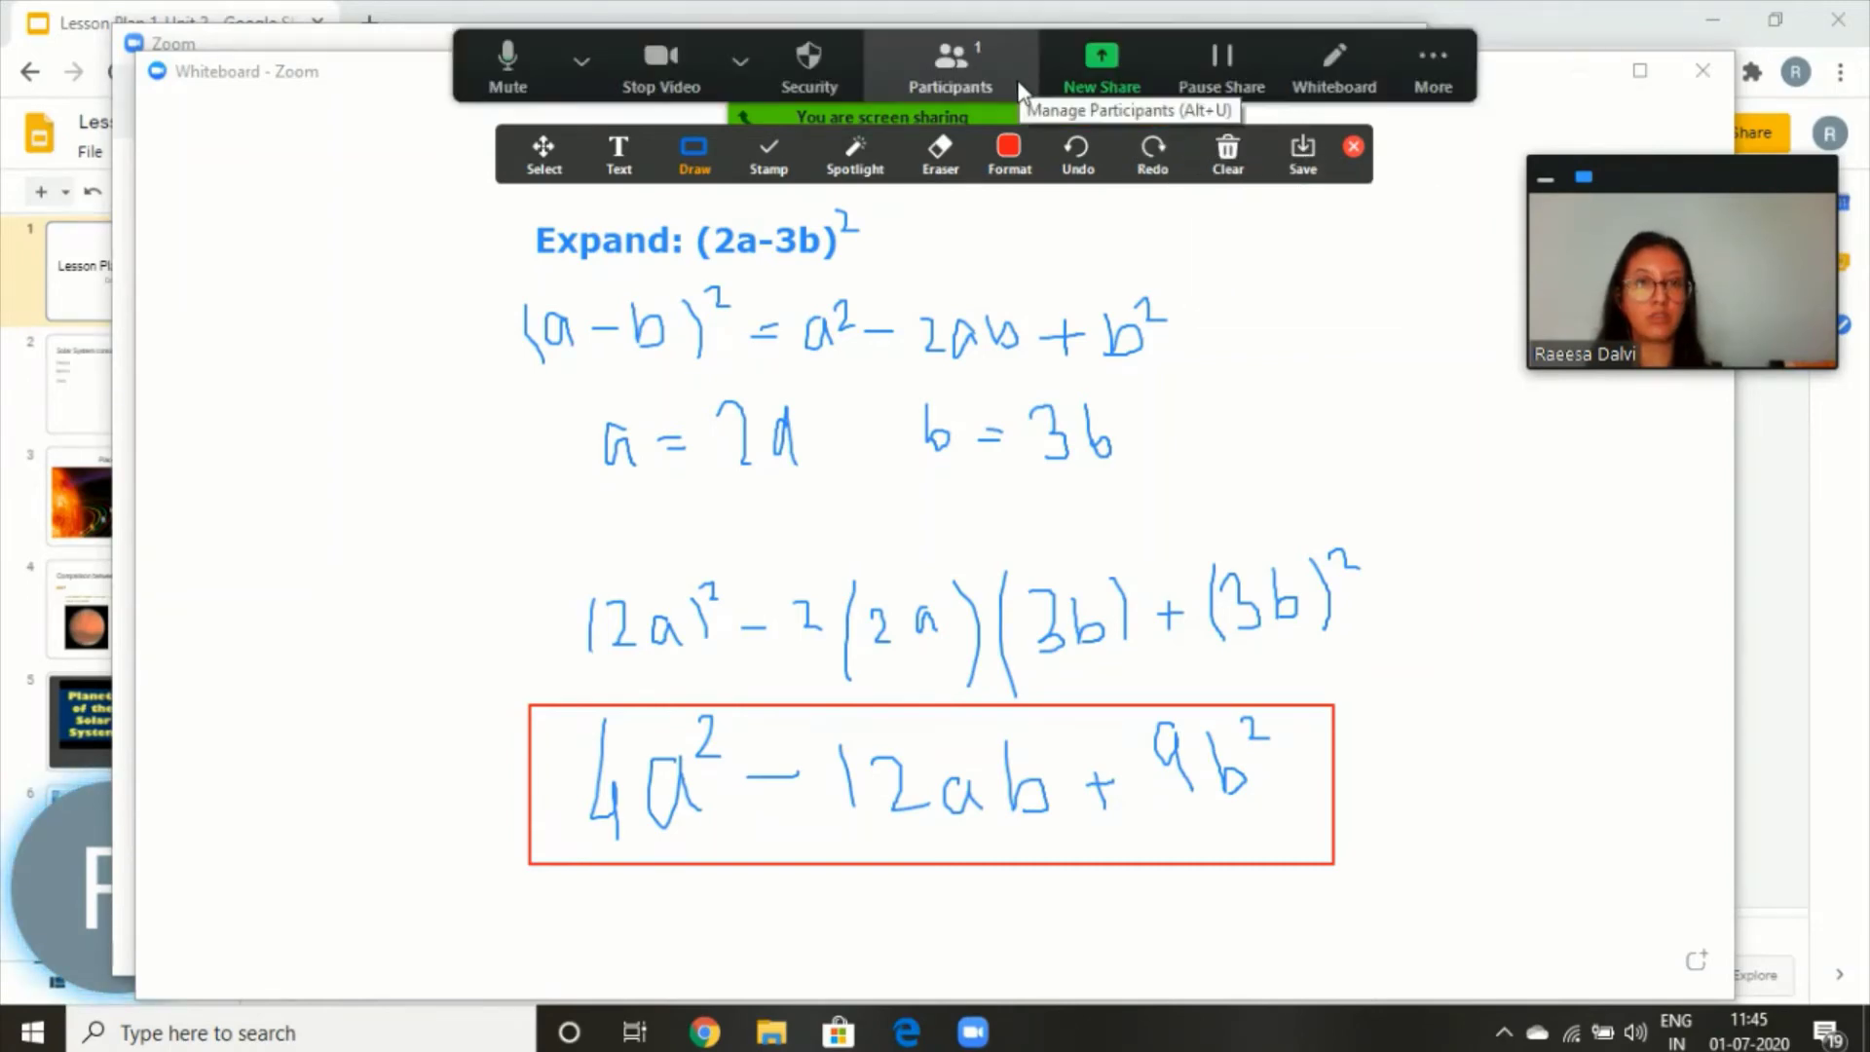
{"action": "left_click", "coordinate": [1436, 89]}
{"action": "left_click", "coordinate": [1467, 248]}
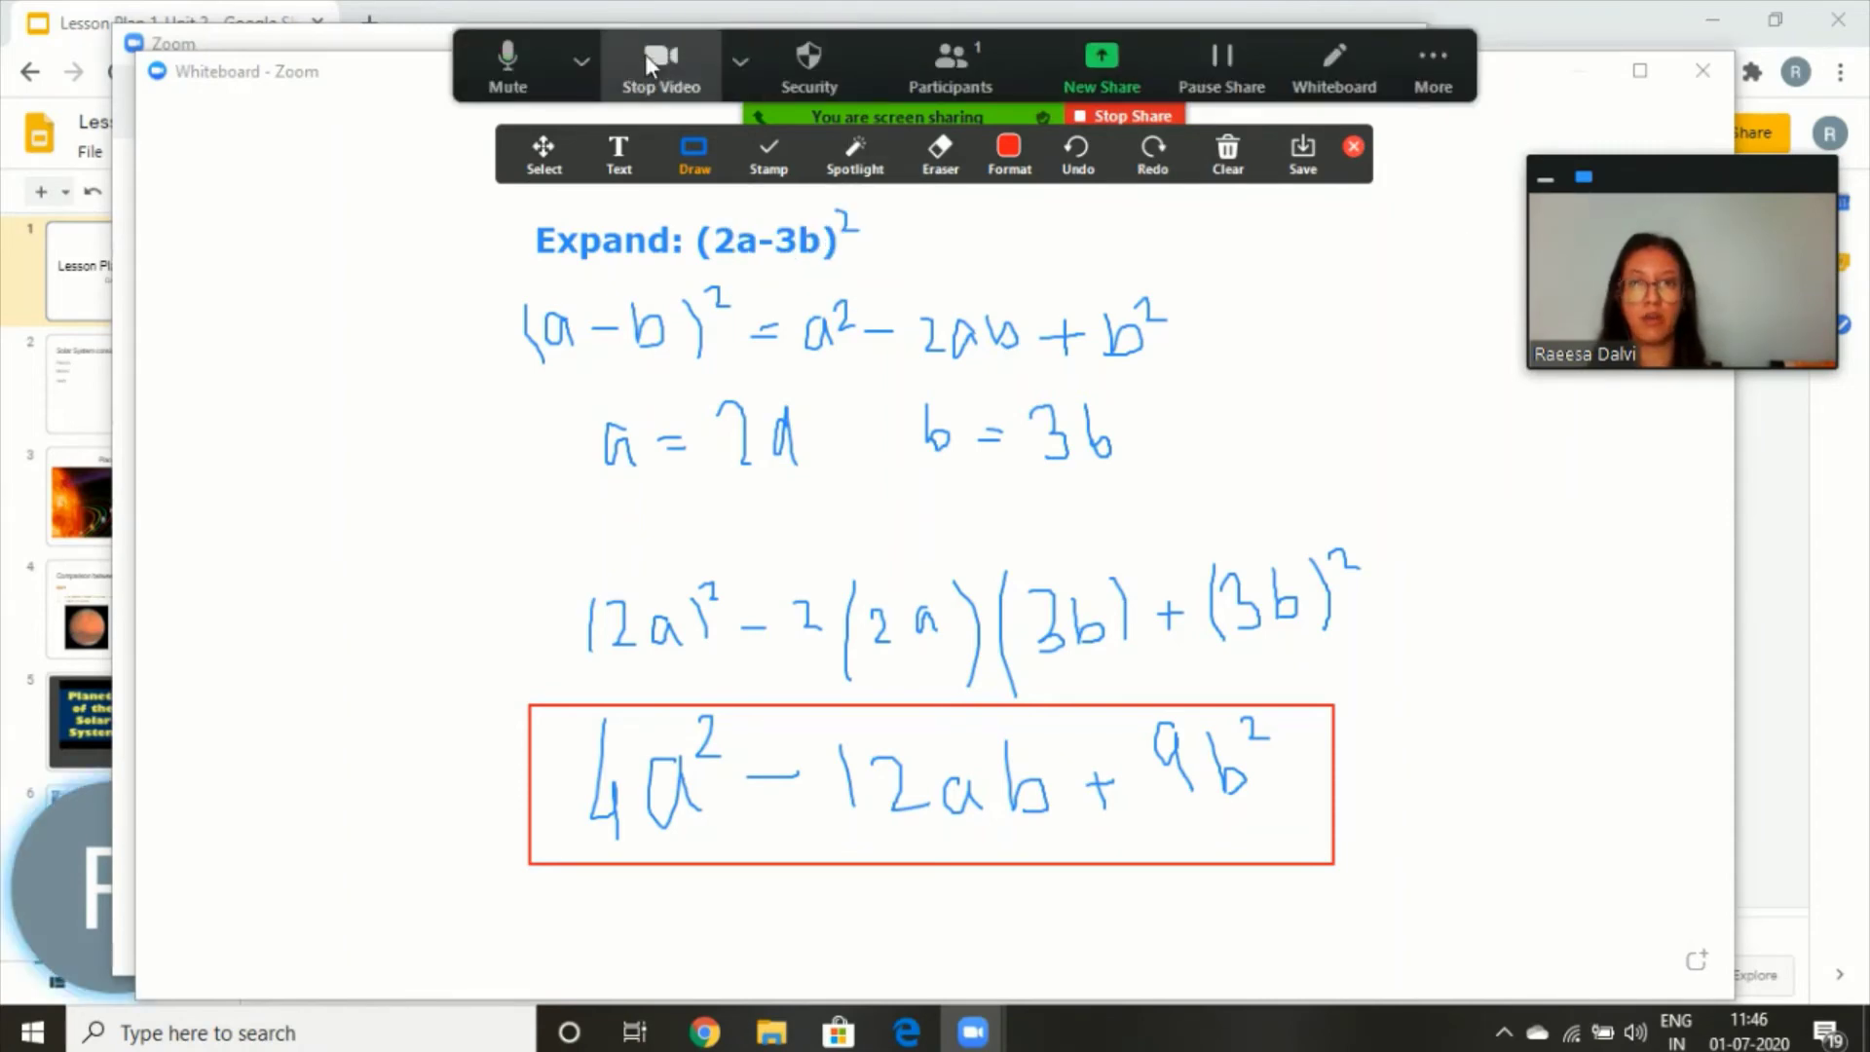
- Turn off the camera, stop sharing the whiteboard, and bring up the end-meeting options
{"action": "left_click", "coordinate": [645, 55]}
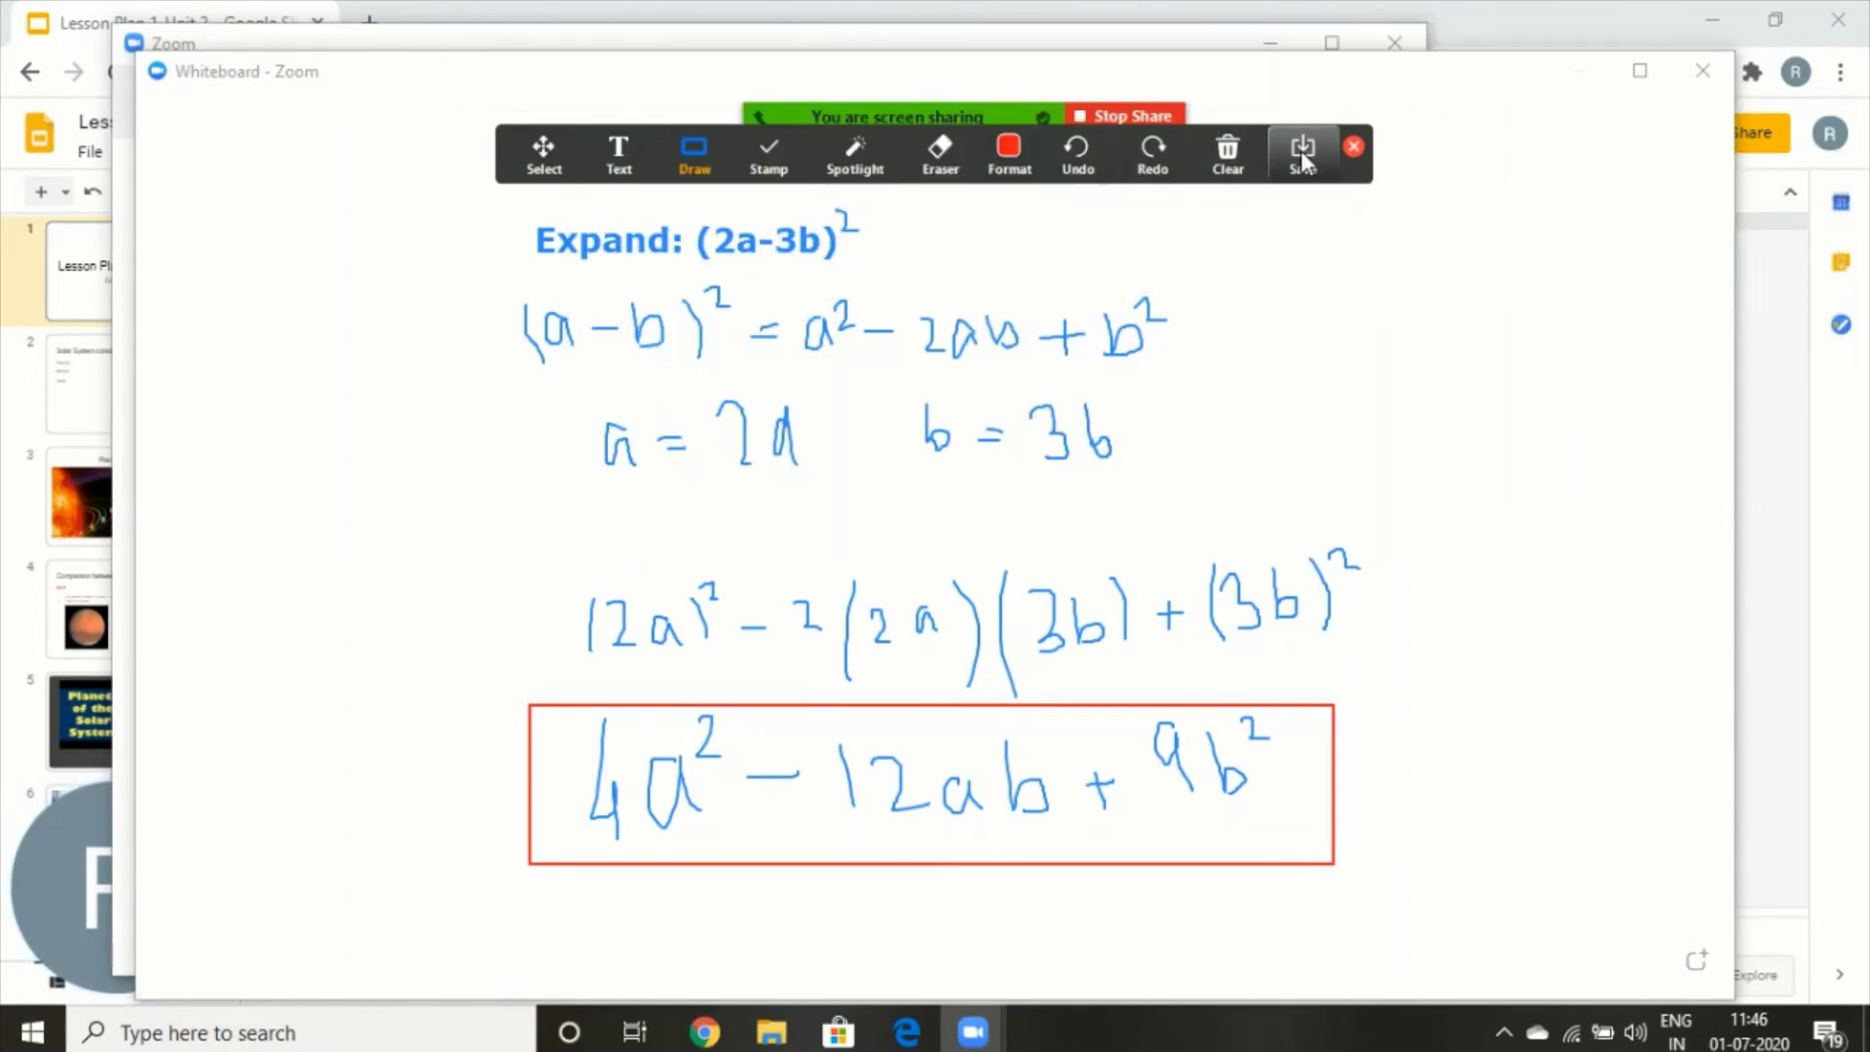
{"action": "left_click", "coordinate": [1124, 112]}
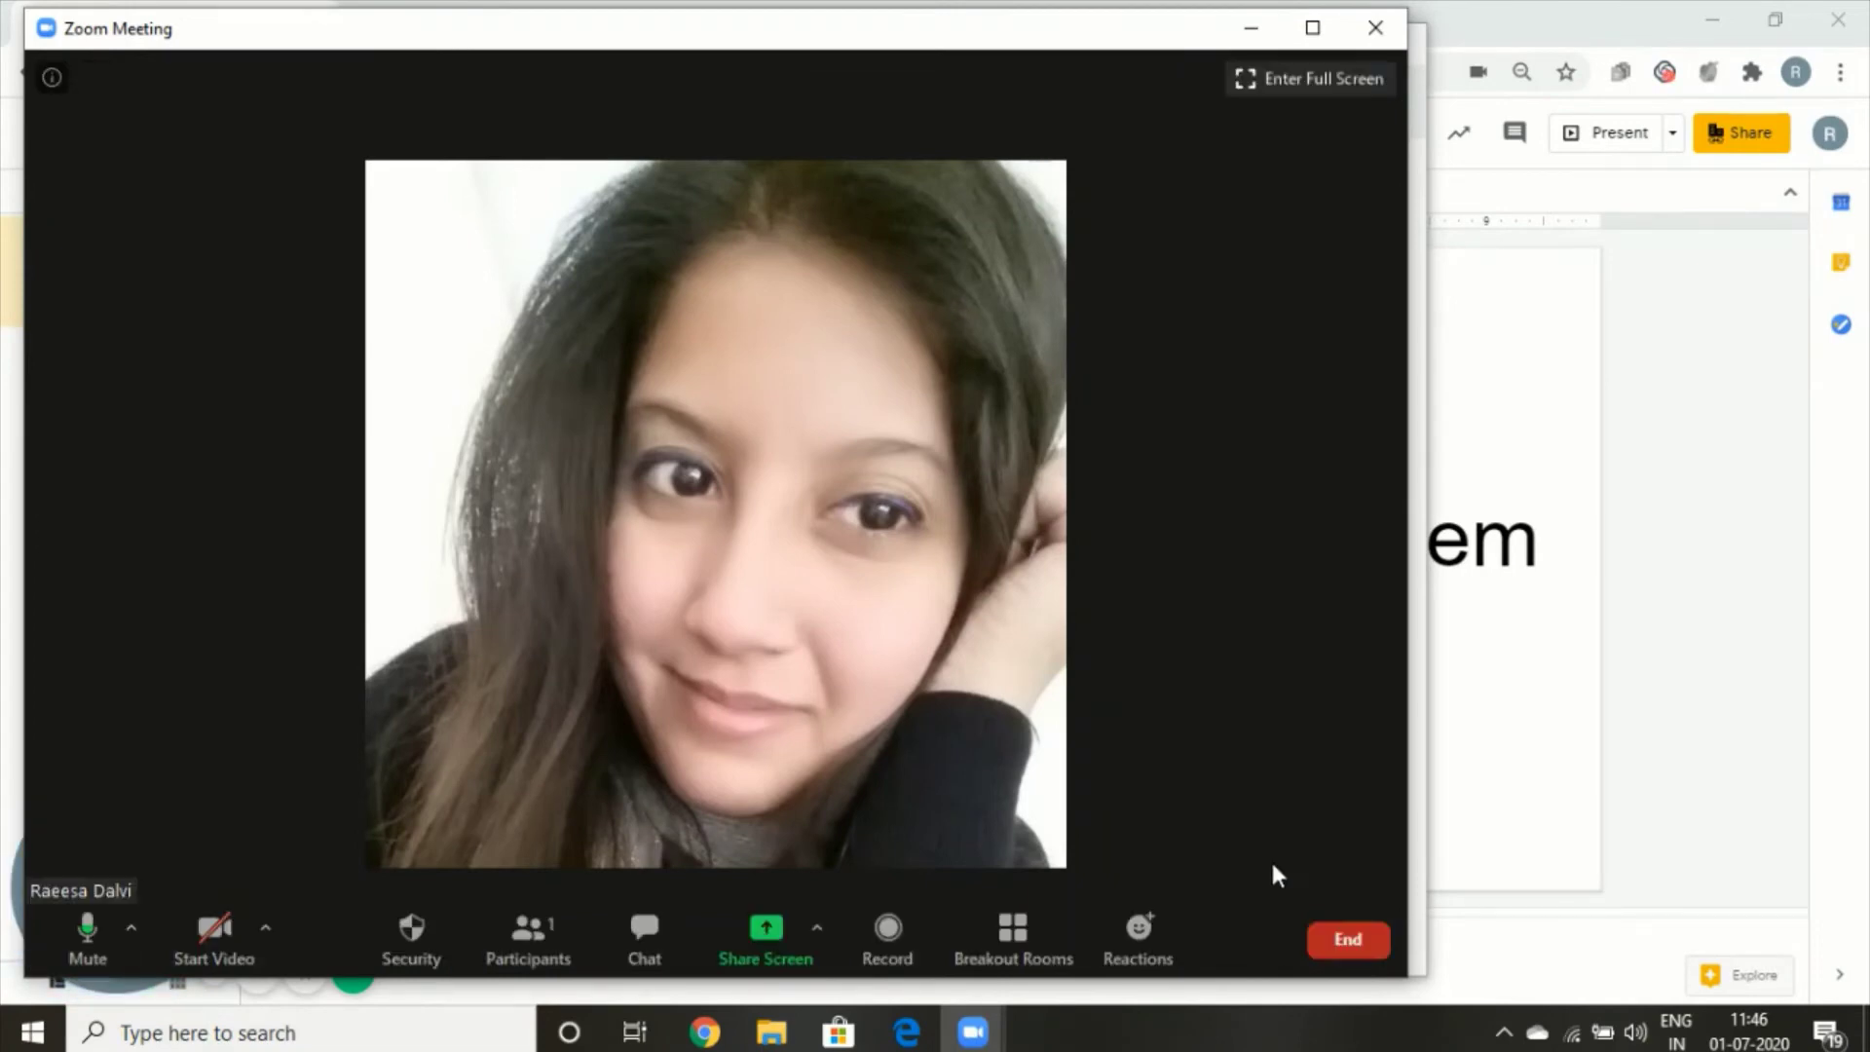
{"action": "left_click", "coordinate": [1326, 937]}
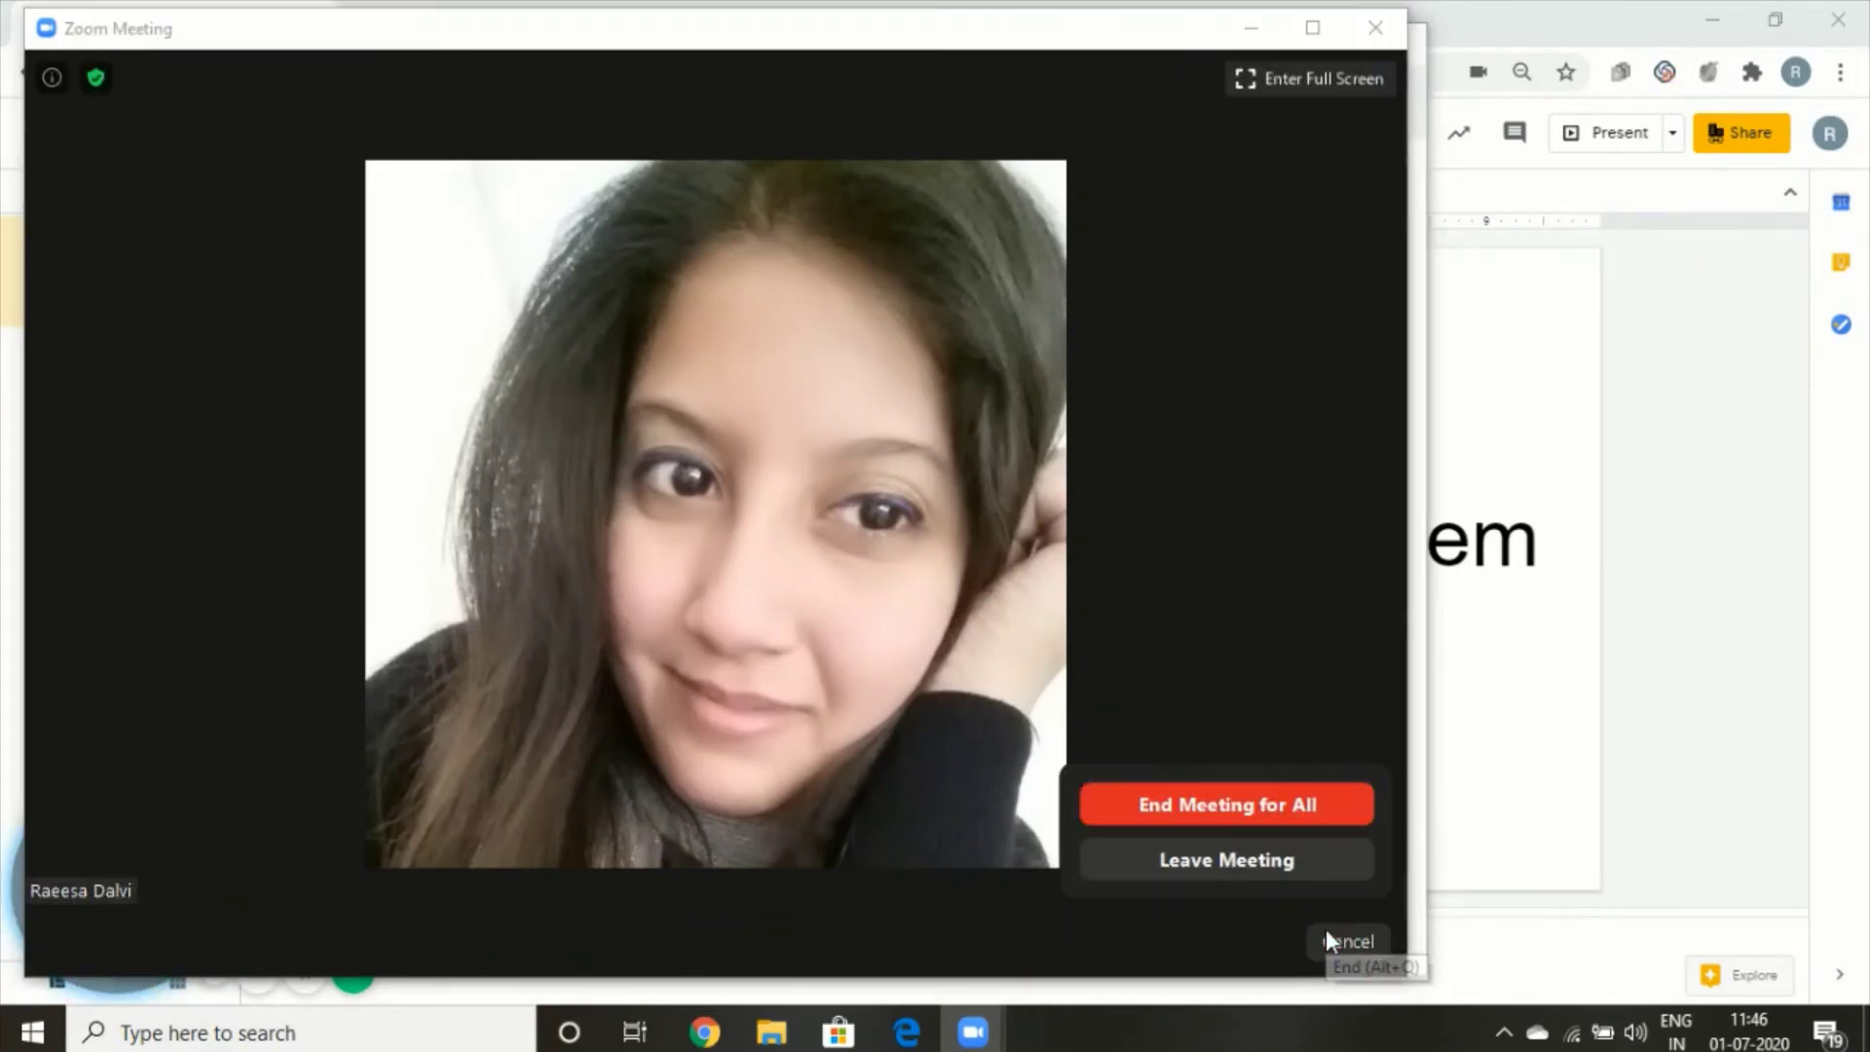
- End the meeting for all participants so Zoom converts the recording to zoom_0.mp4
{"action": "left_click", "coordinate": [1283, 809]}
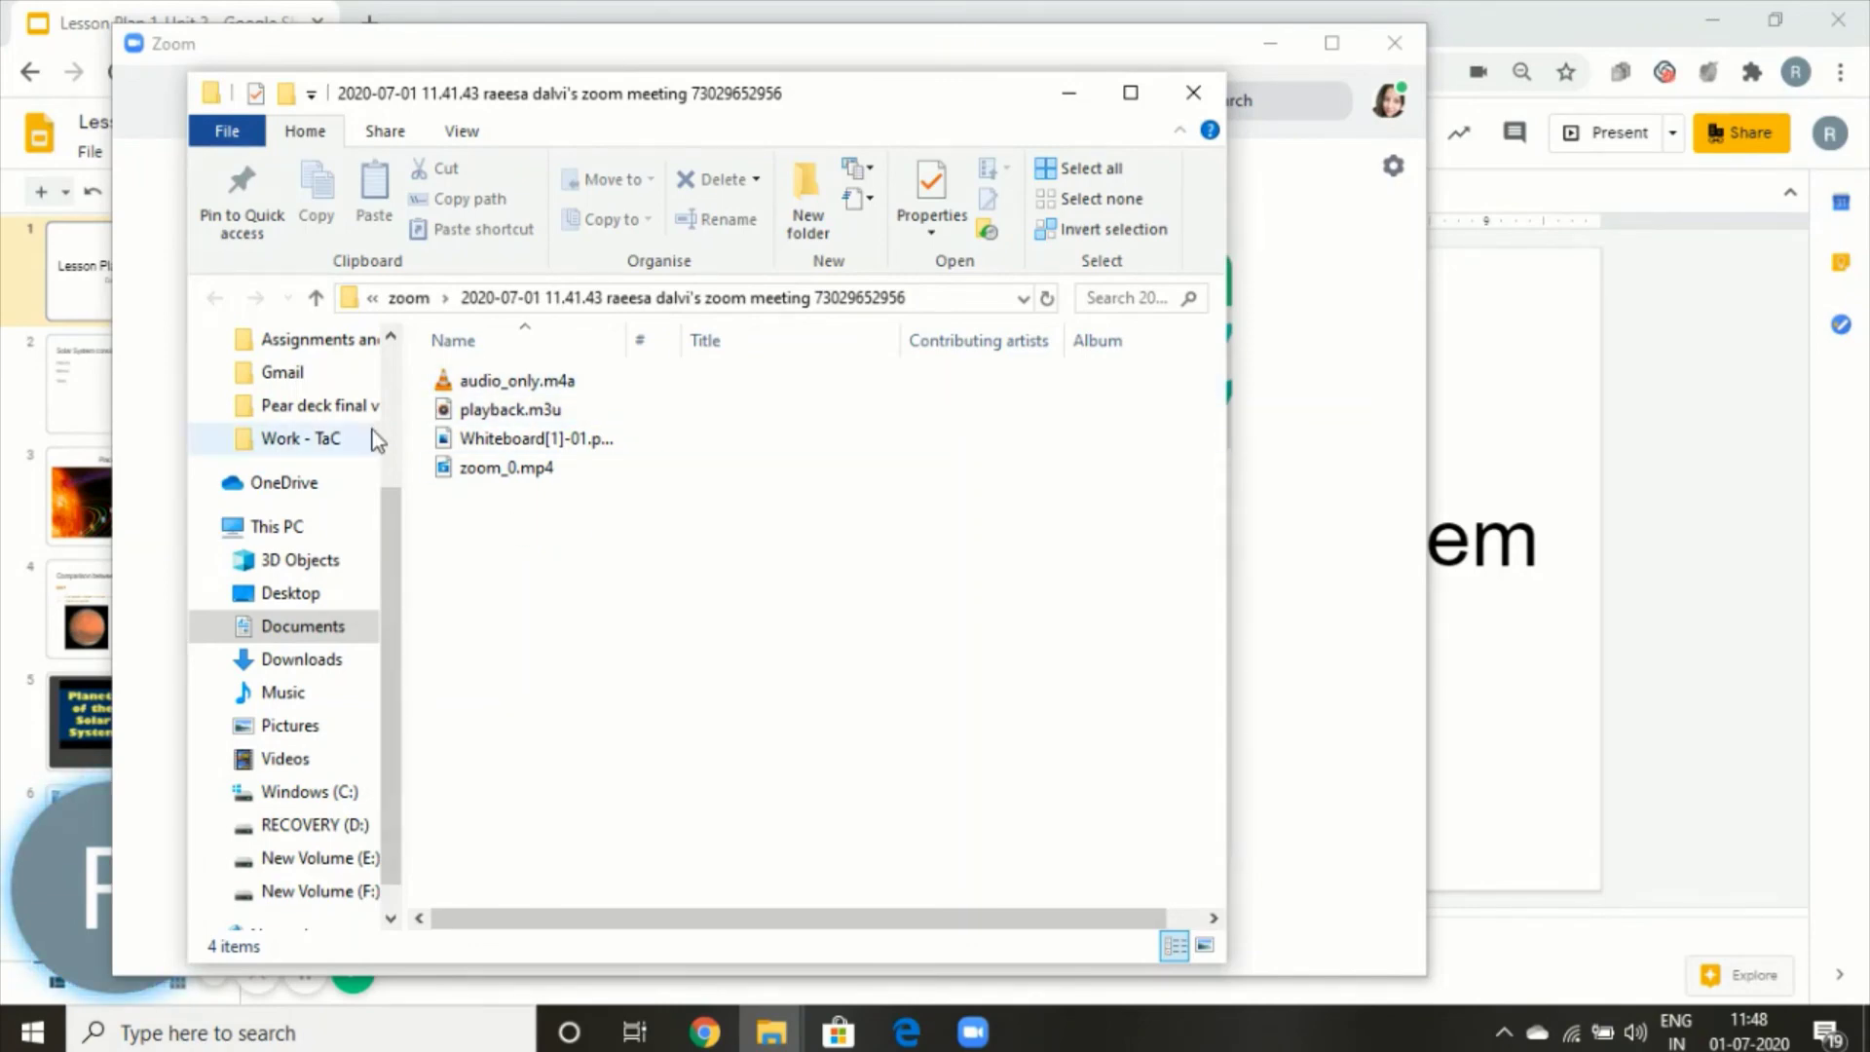
- Select the zoom_0.mp4 recording, then minimise all windows to reveal the desktop
{"action": "left_click", "coordinate": [529, 468]}
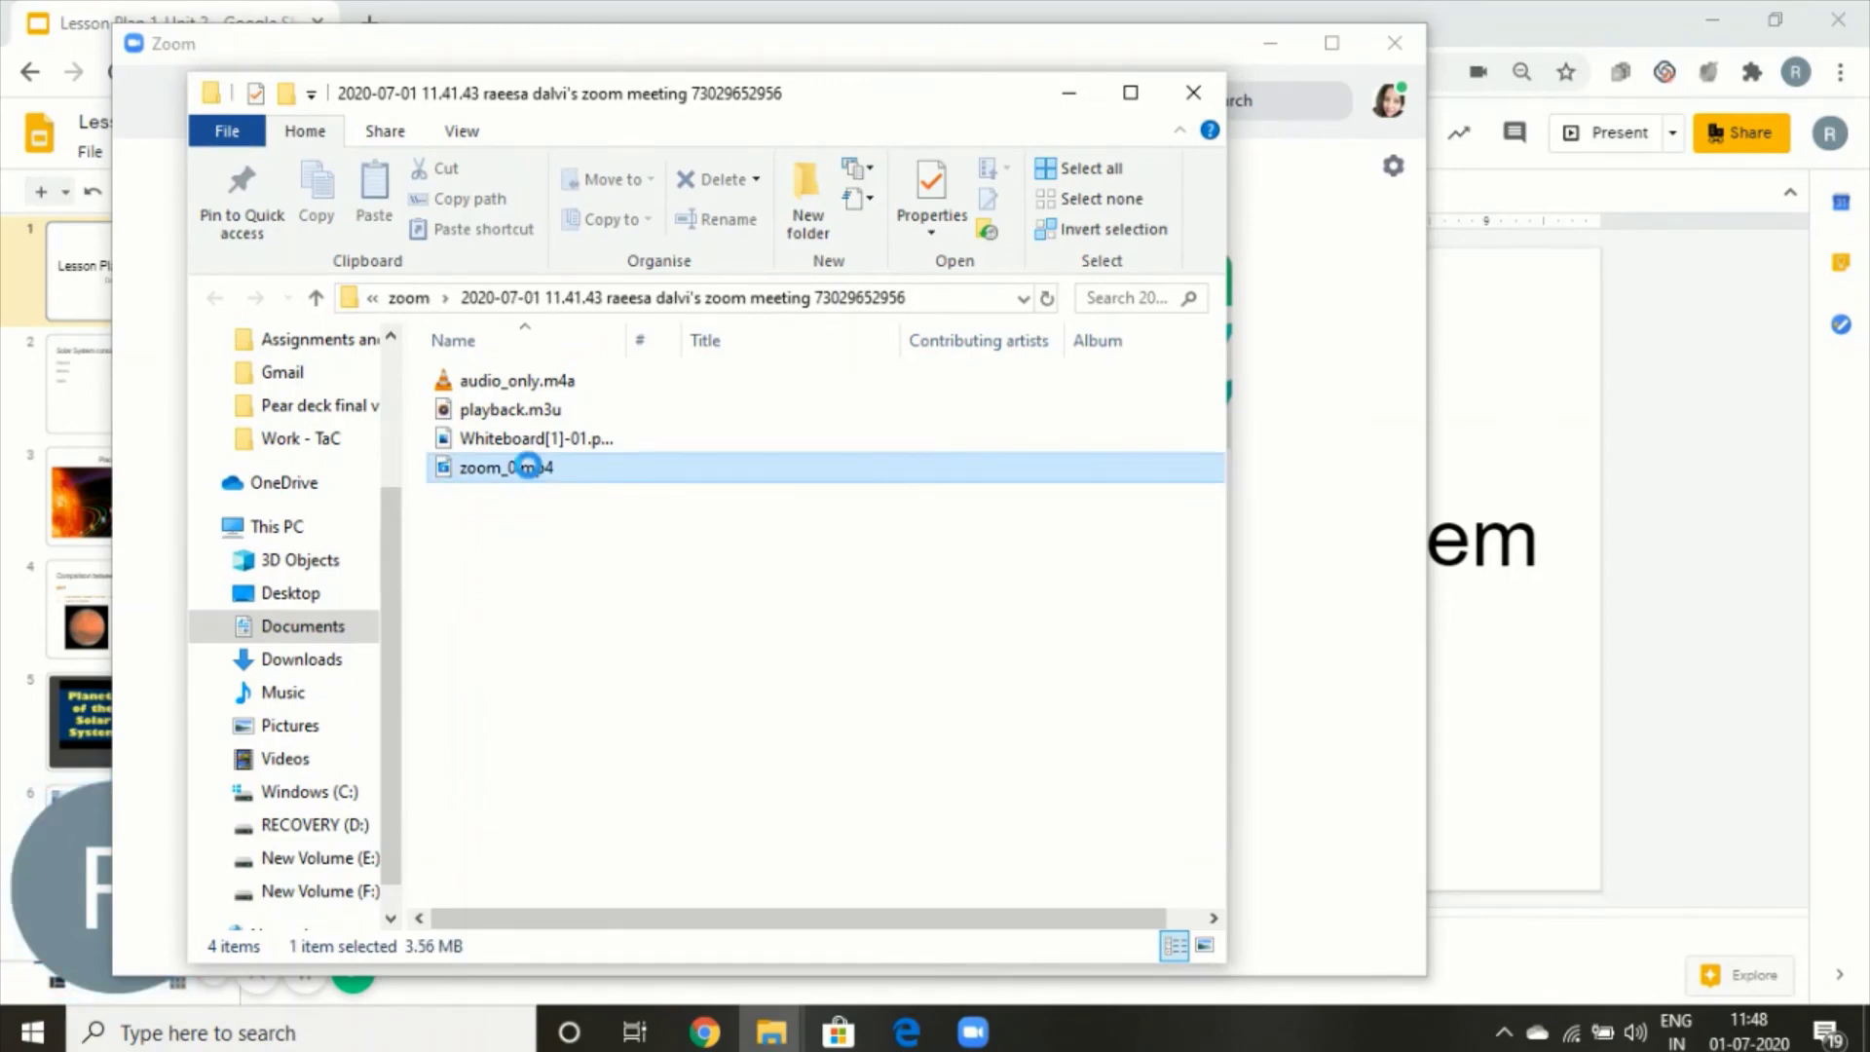
{"action": "right_click", "coordinate": [530, 467]}
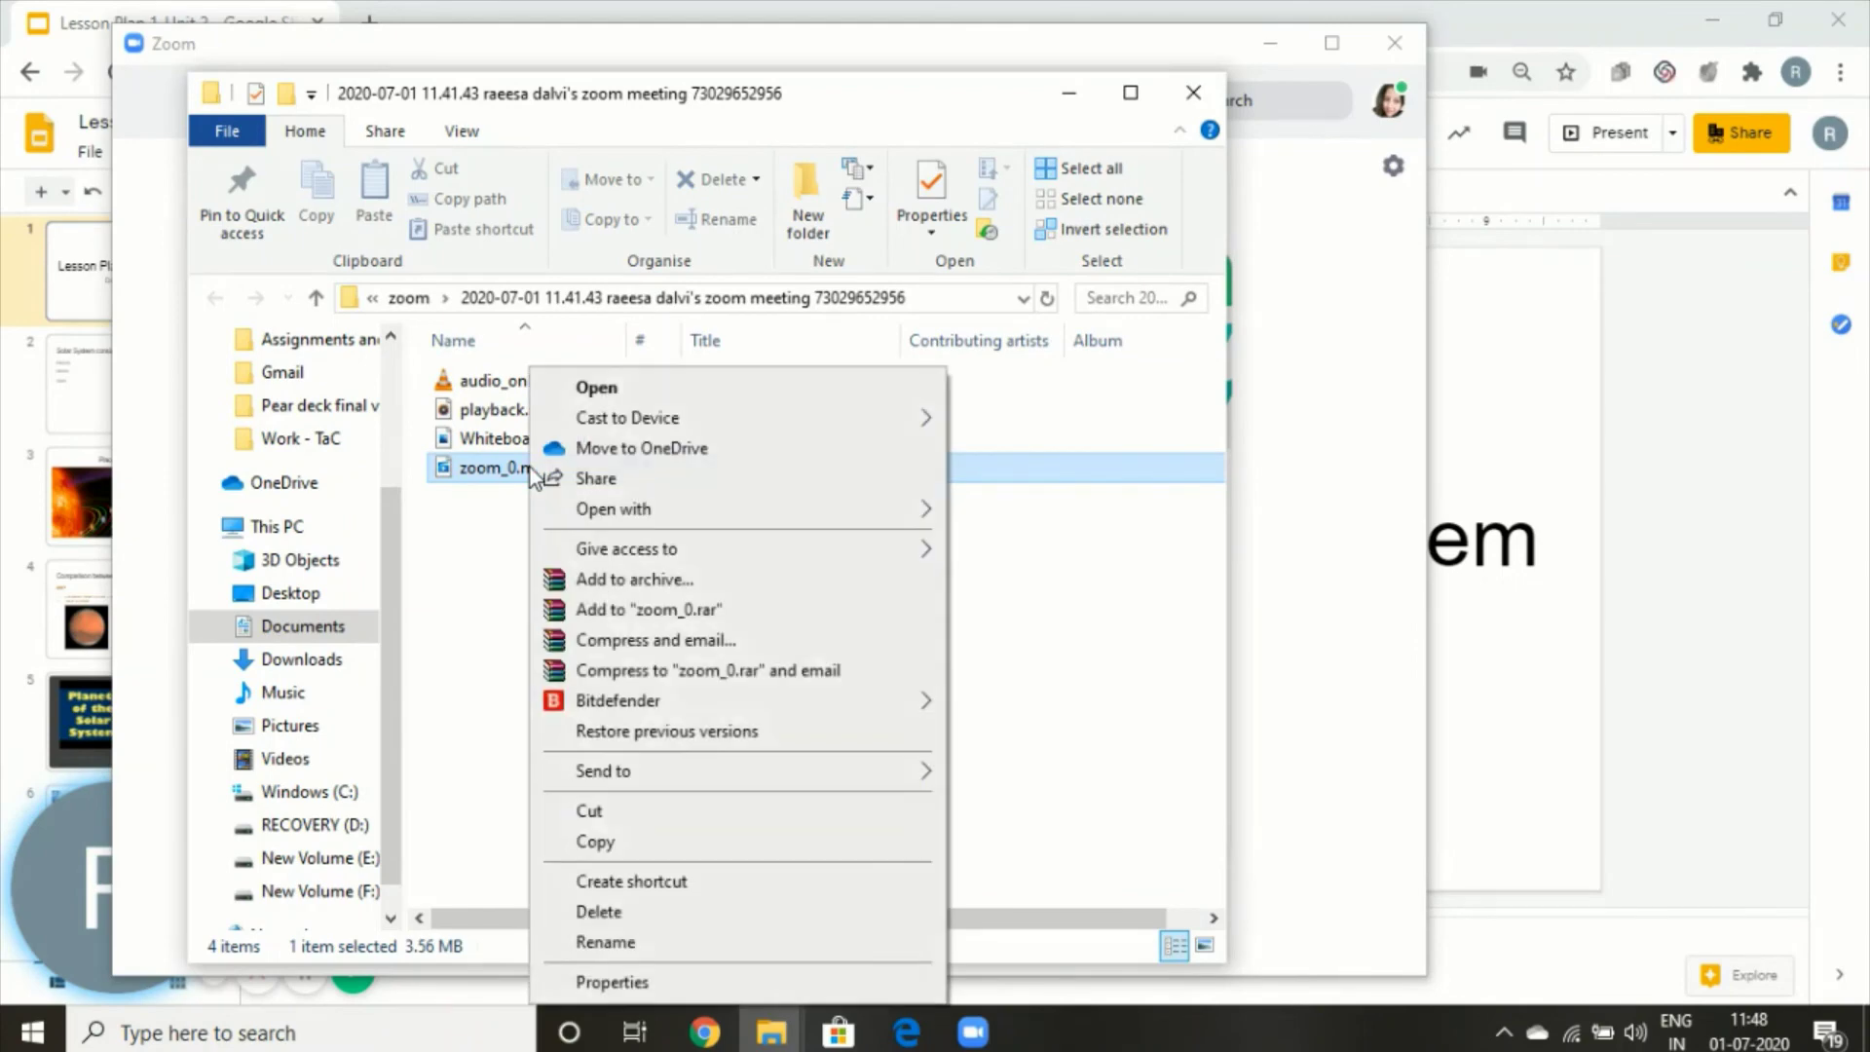
{"action": "left_click", "coordinate": [490, 596]}
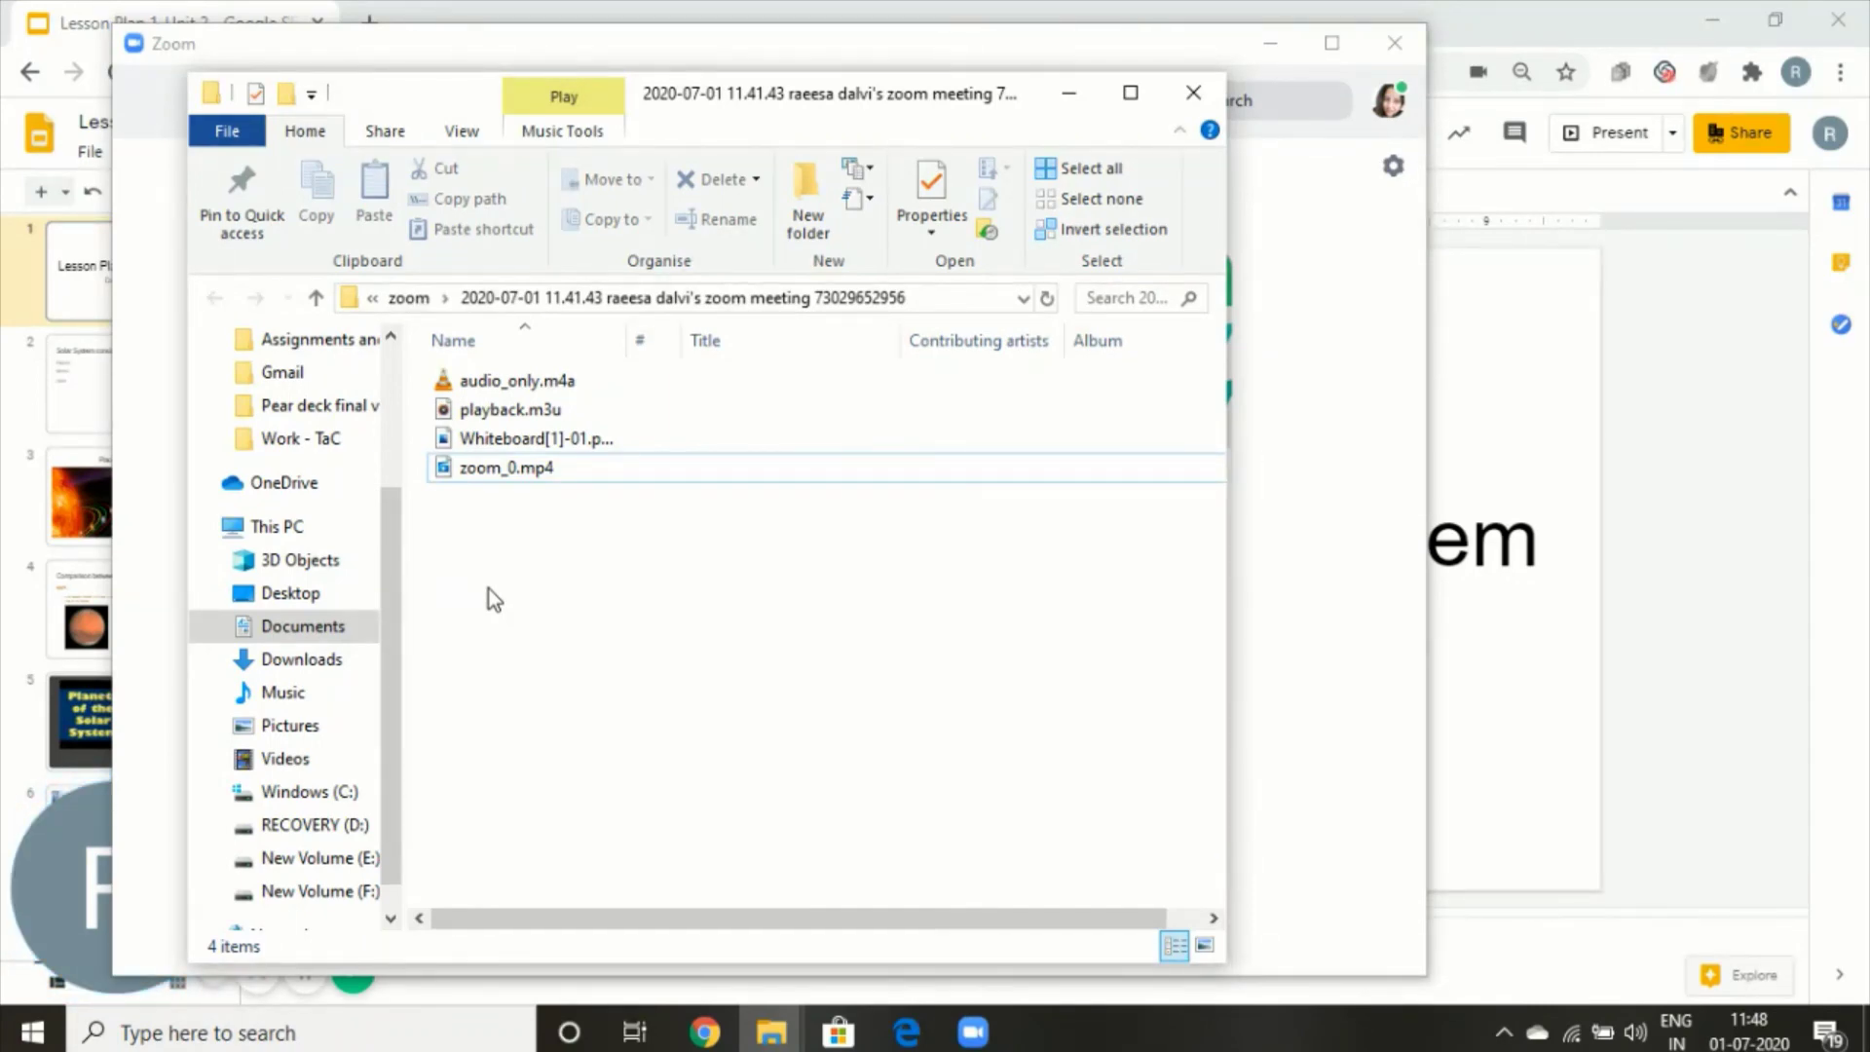
{"action": "left_click", "coordinate": [512, 466]}
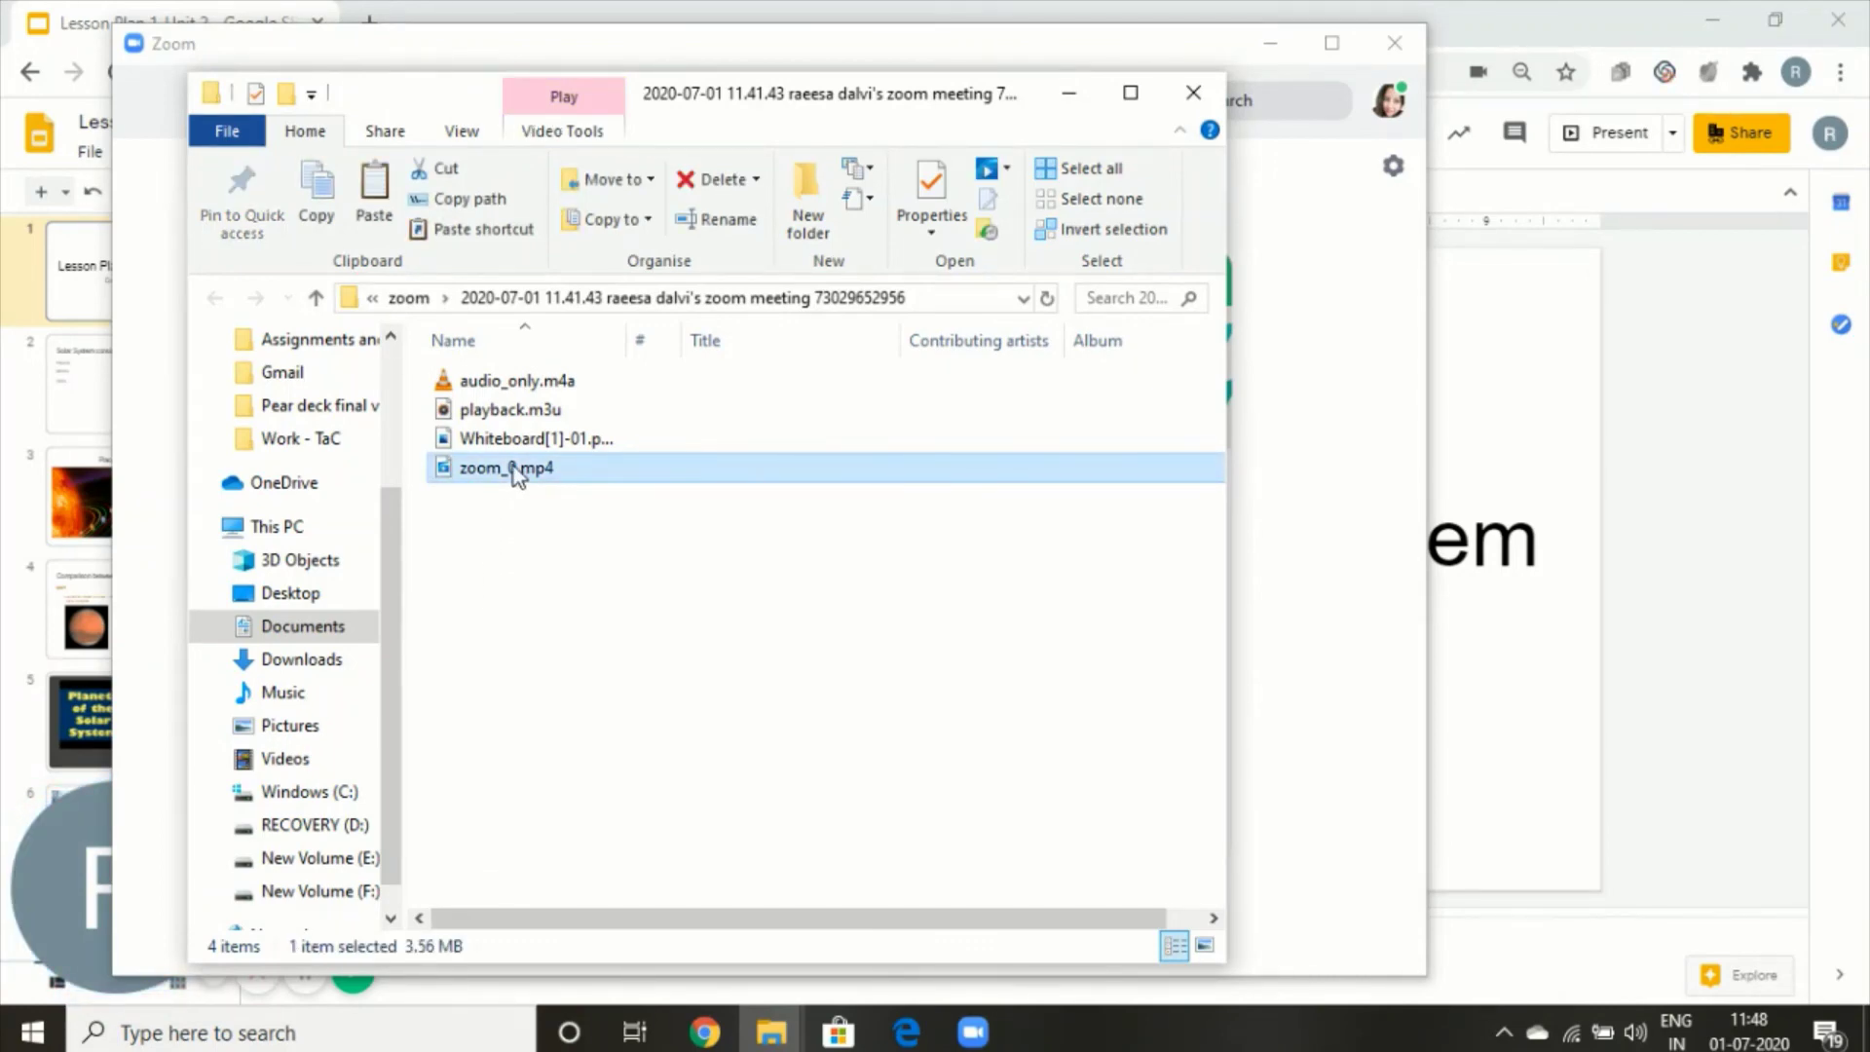
{"action": "key", "text": "super+d"}
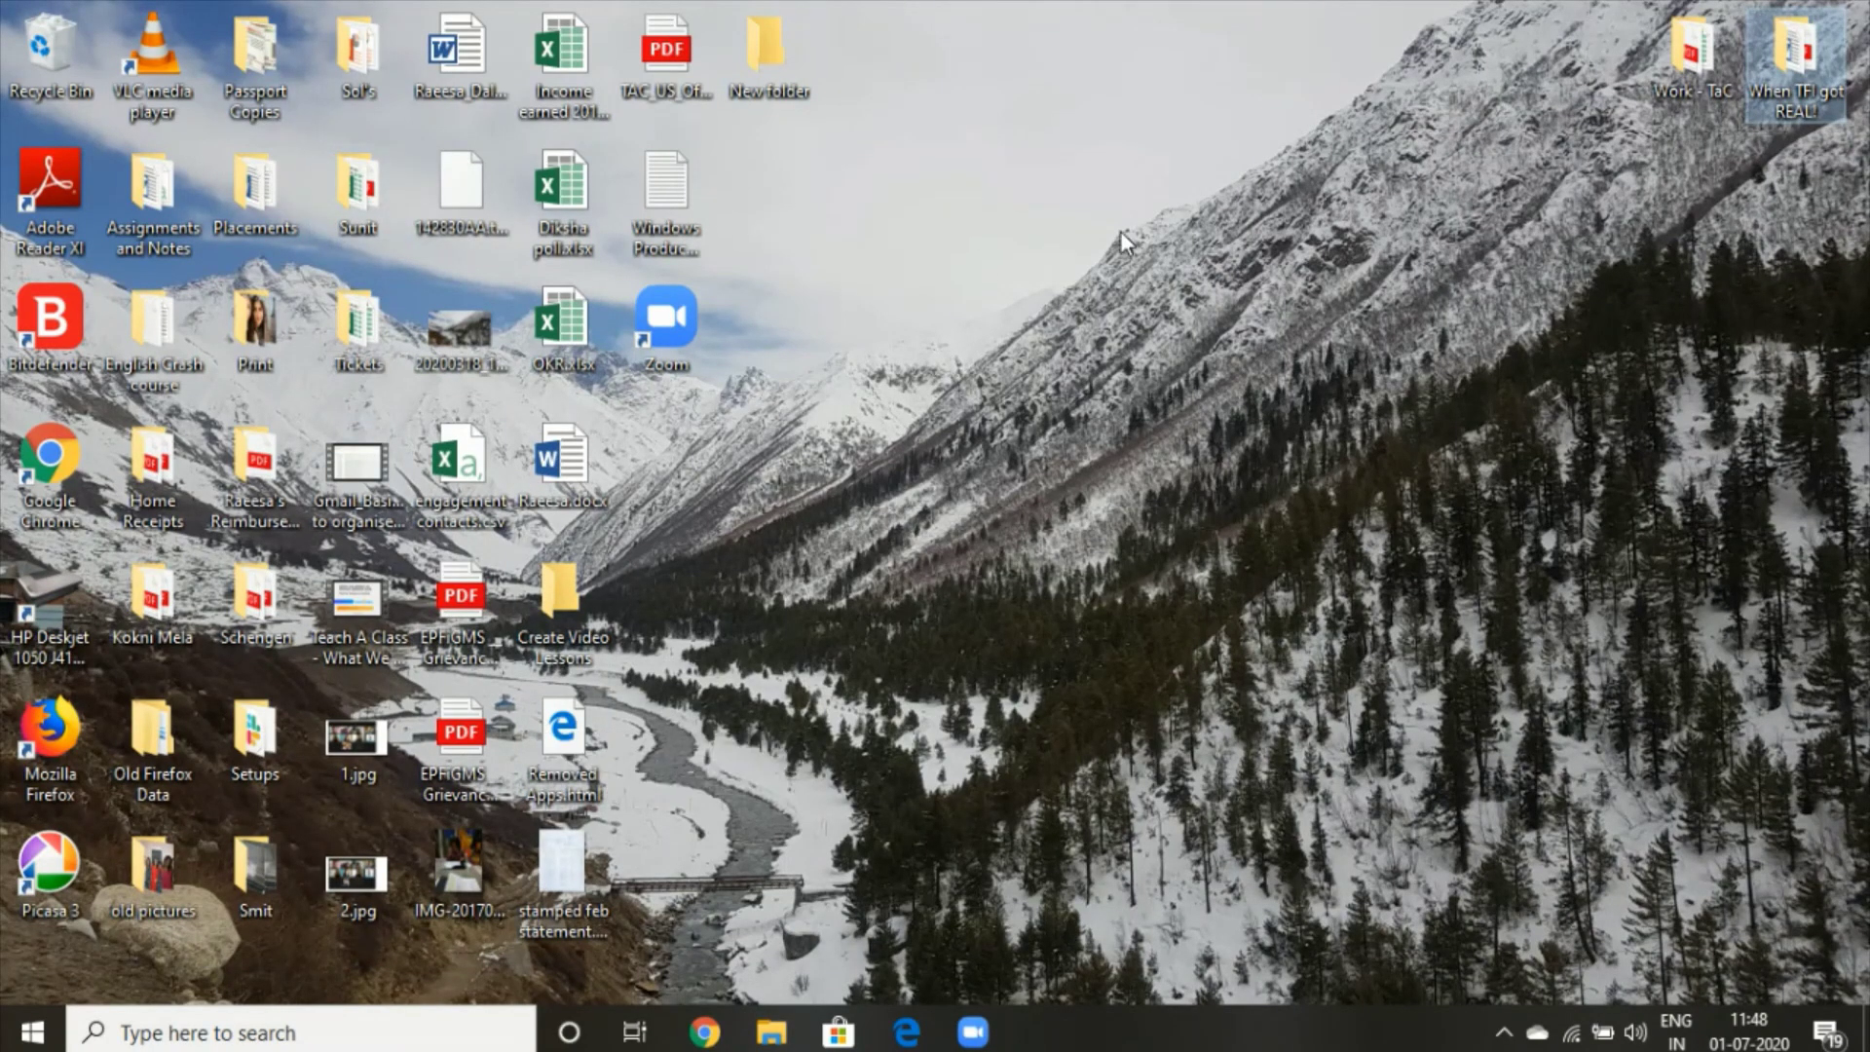
- Open the Create Video Lessons folder
{"action": "left_click", "coordinate": [154, 592]}
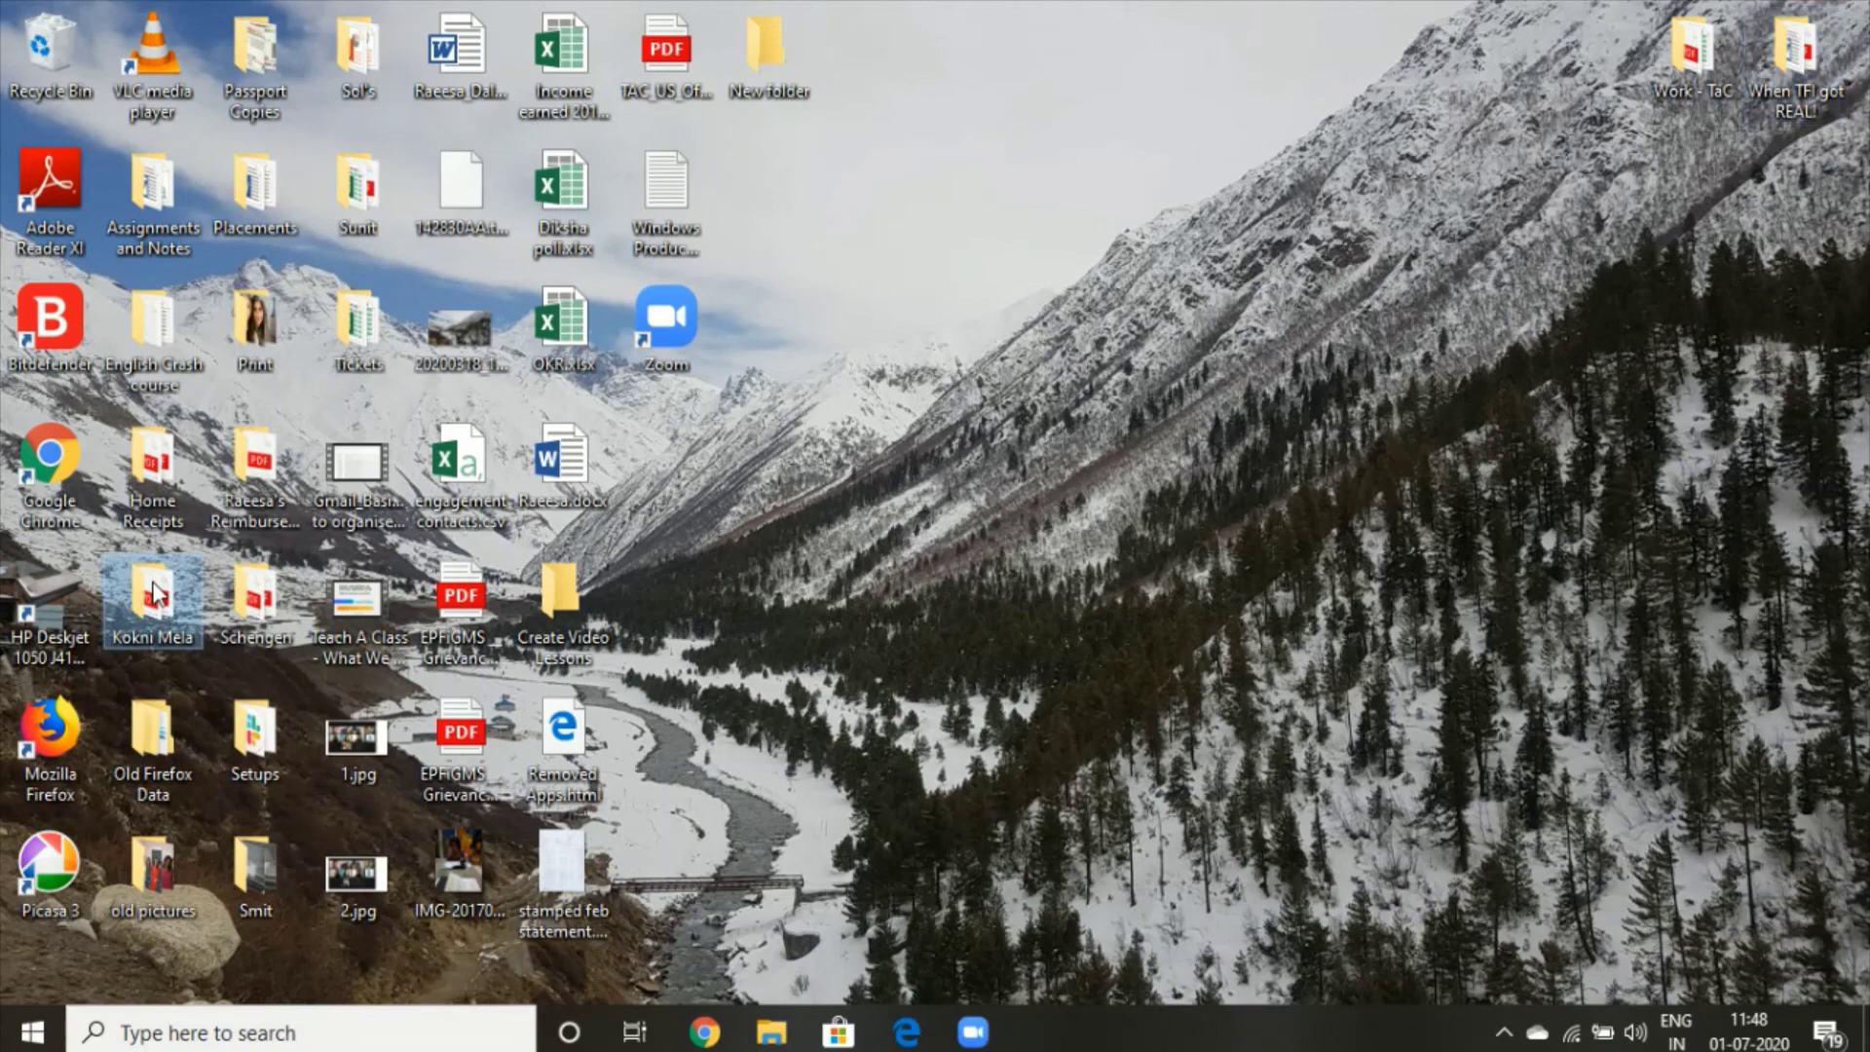
{"action": "left_click", "coordinate": [560, 633]}
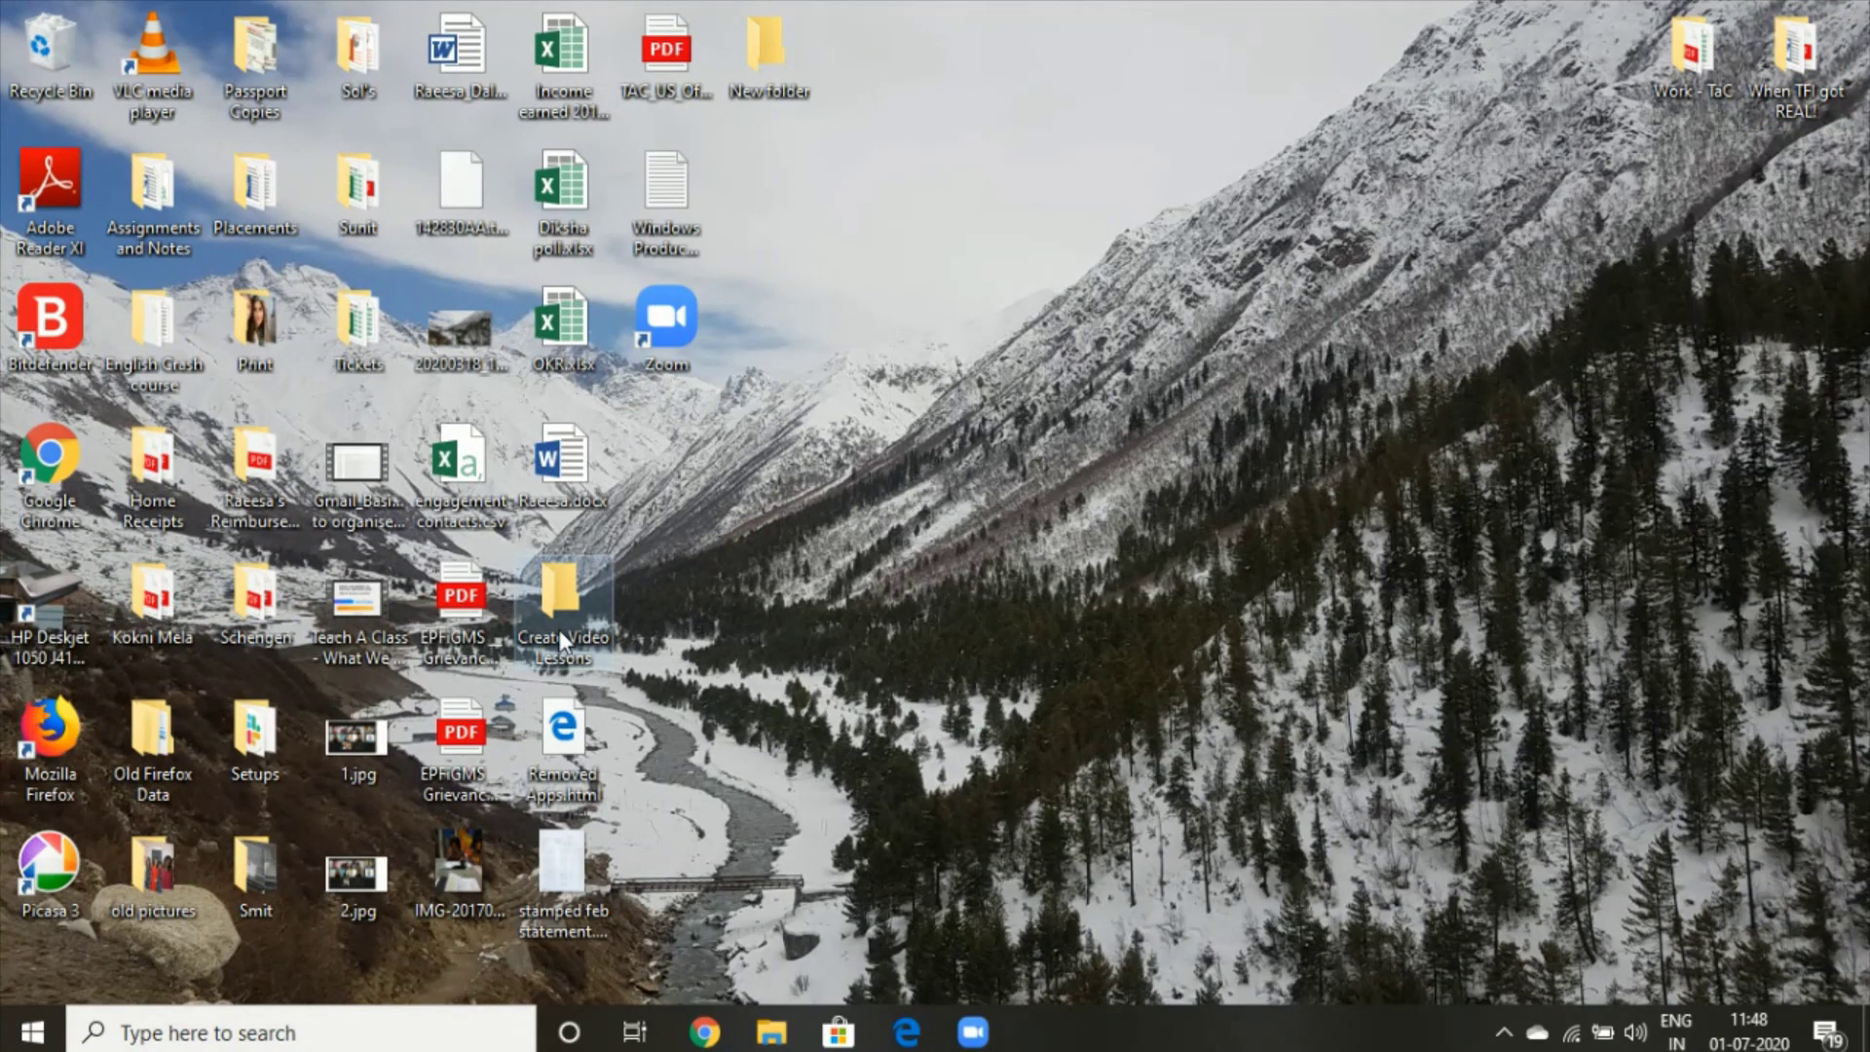
{"action": "double_click", "coordinate": [560, 624]}
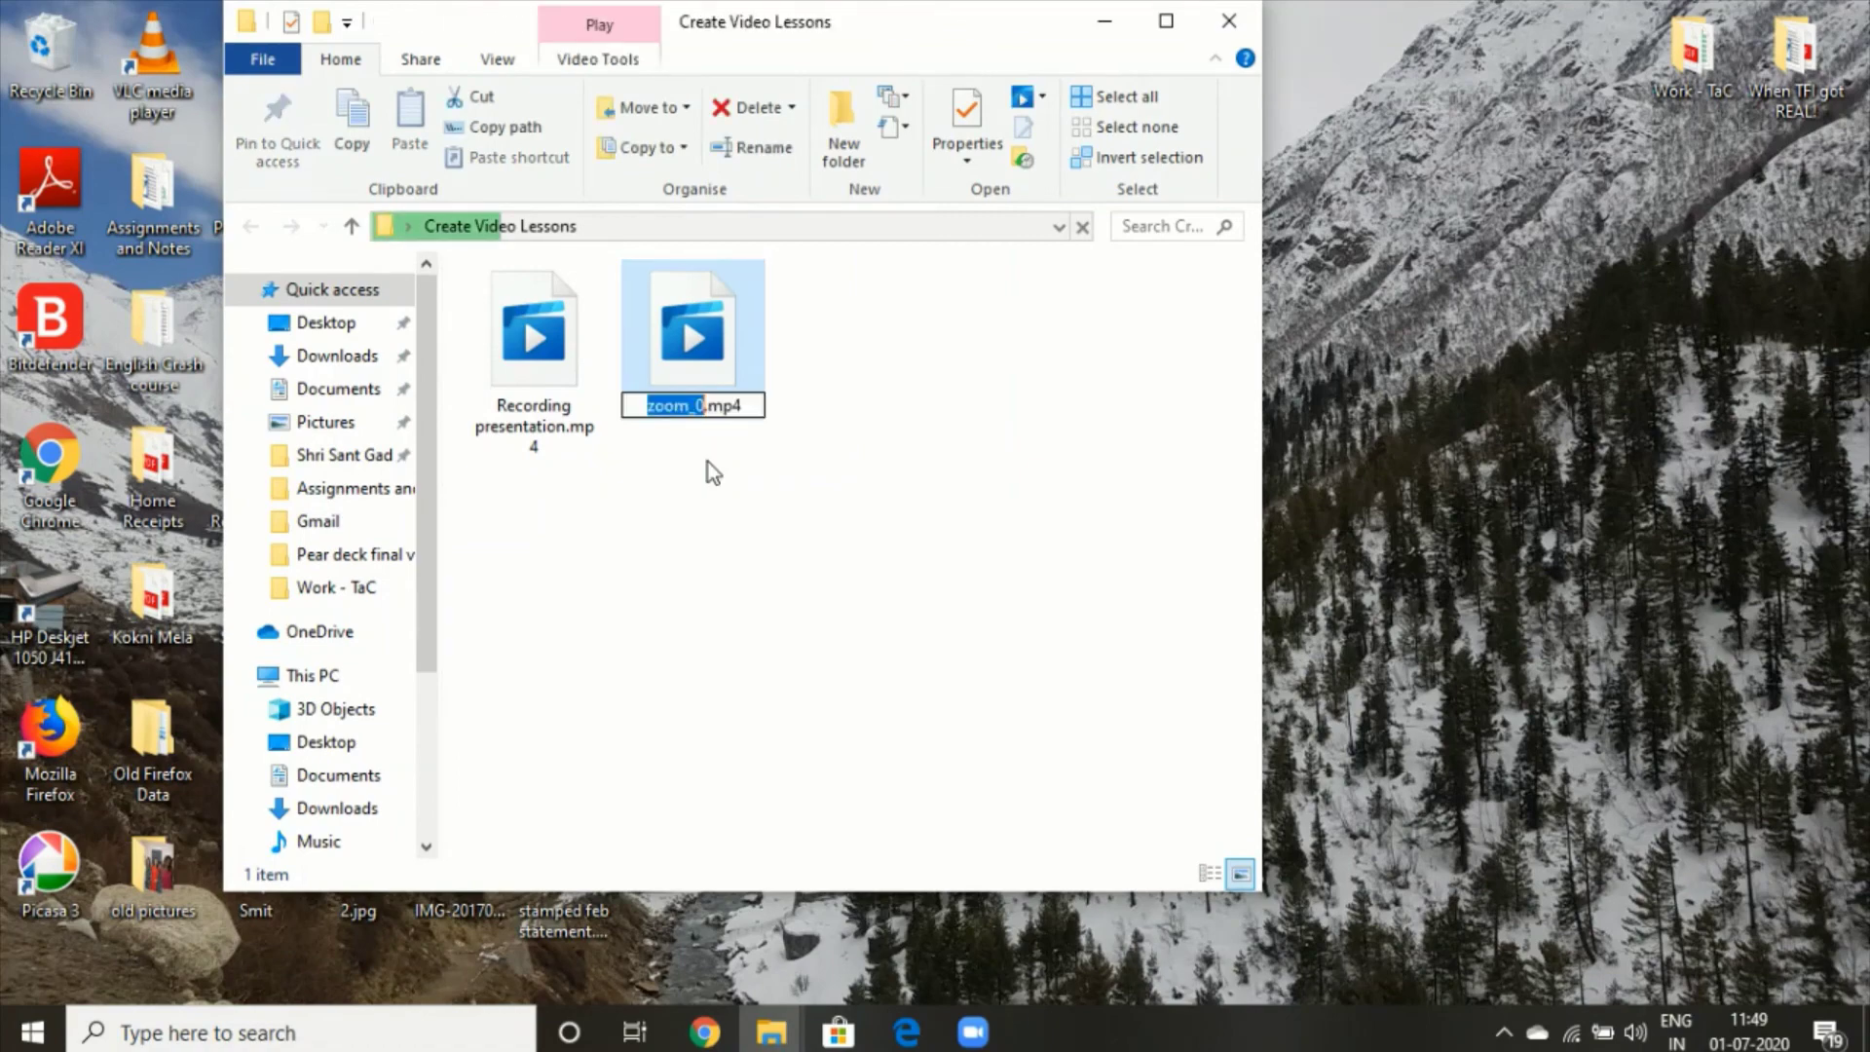
- Rename the pasted recording to 'Chapter 2- Equations'
{"action": "type", "text": "USing"}
{"action": "key", "text": "BackSpace"}
{"action": "key", "text": "BackSpace"}
{"action": "key", "text": "BackSpace"}
{"action": "key", "text": "BackSpace"}
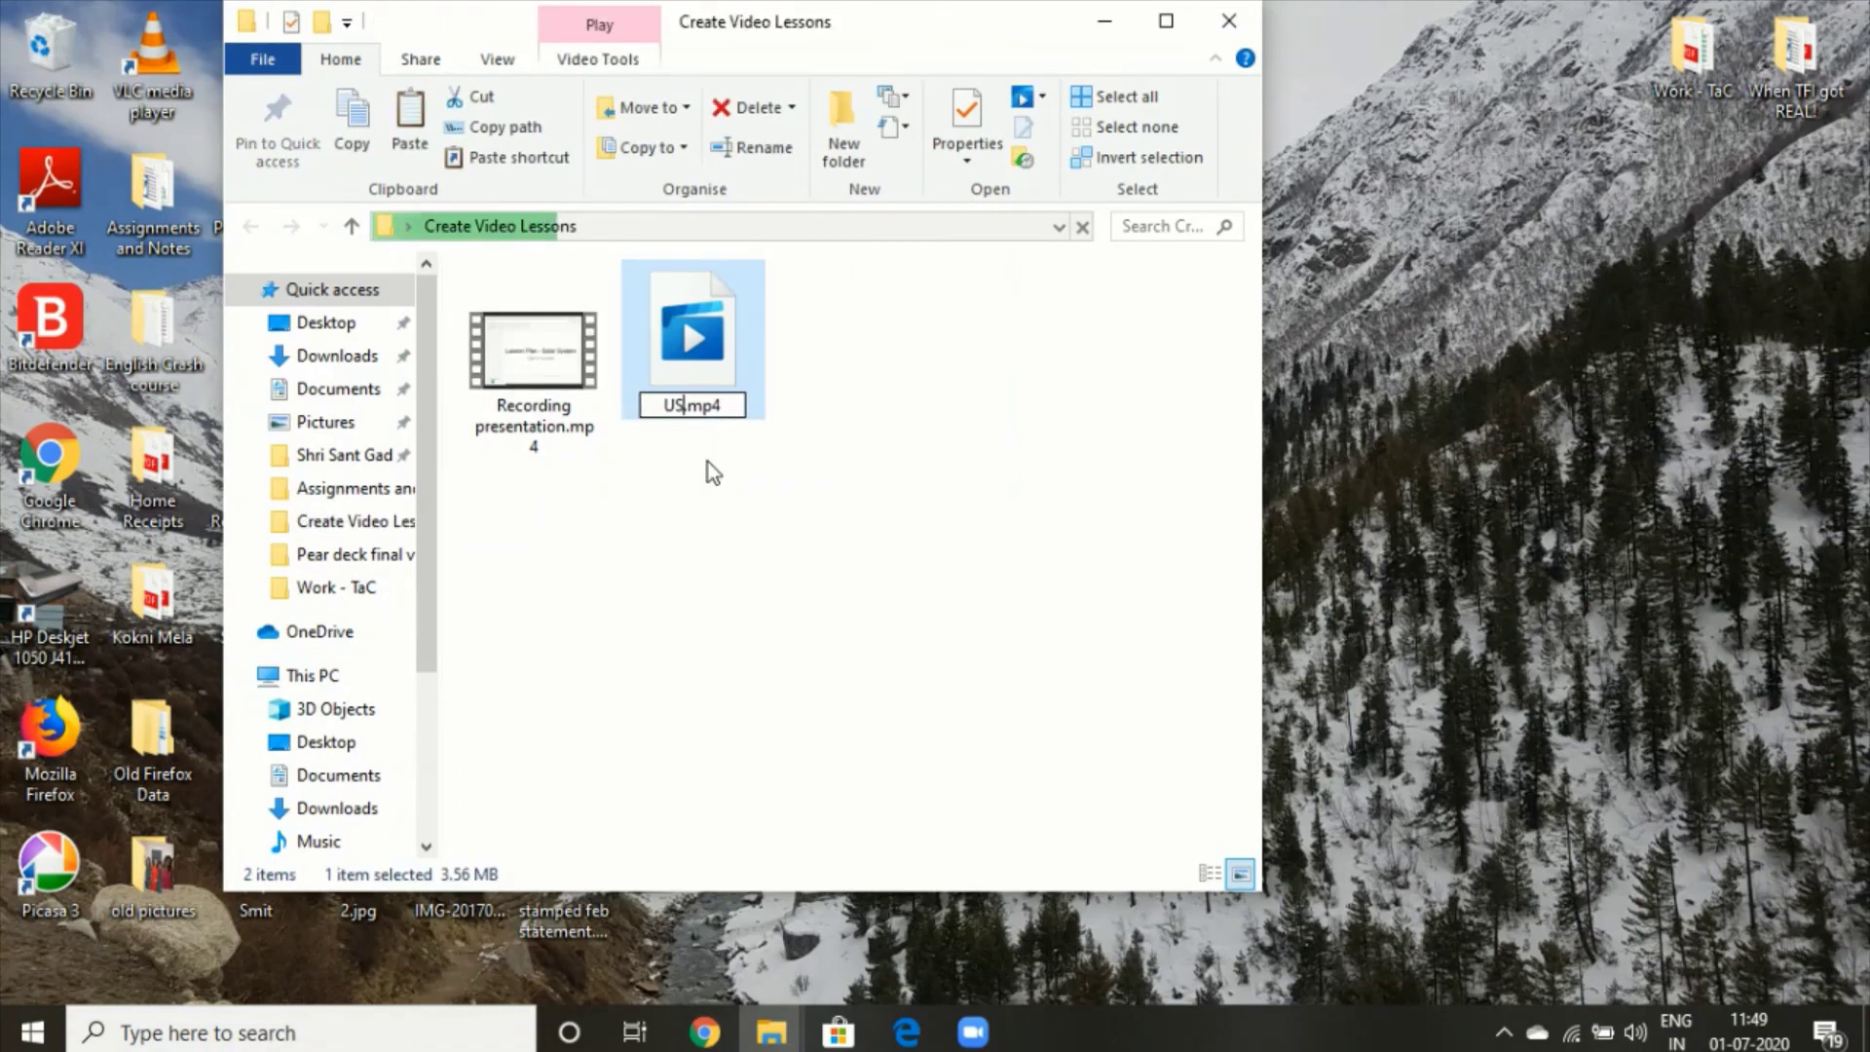
{"action": "type", "text": "sing"}
{"action": "key", "text": "BackSpace"}
{"action": "key", "text": "BackSpace"}
{"action": "key", "text": "BackSpace"}
{"action": "key", "text": "BackSpace"}
{"action": "key", "text": "BackSpace"}
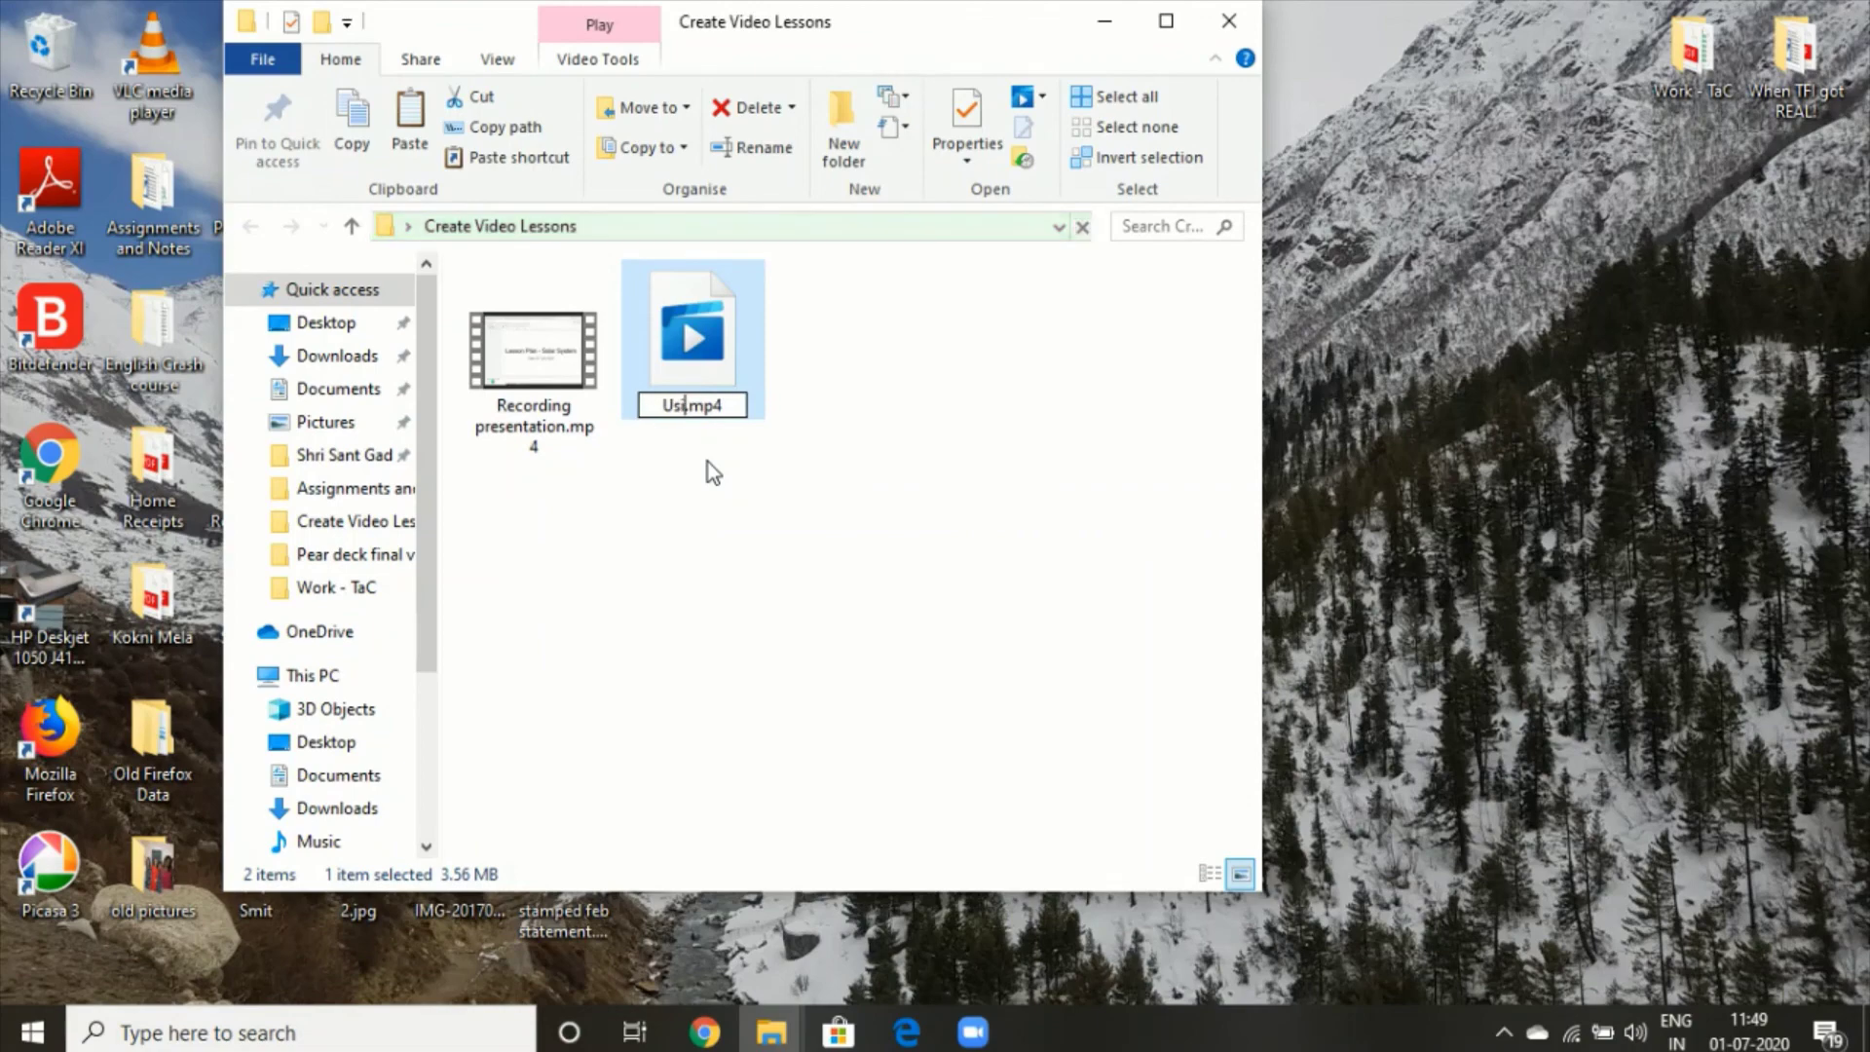
{"action": "type", "text": "Cha"}
{"action": "type", "text": "pte"}
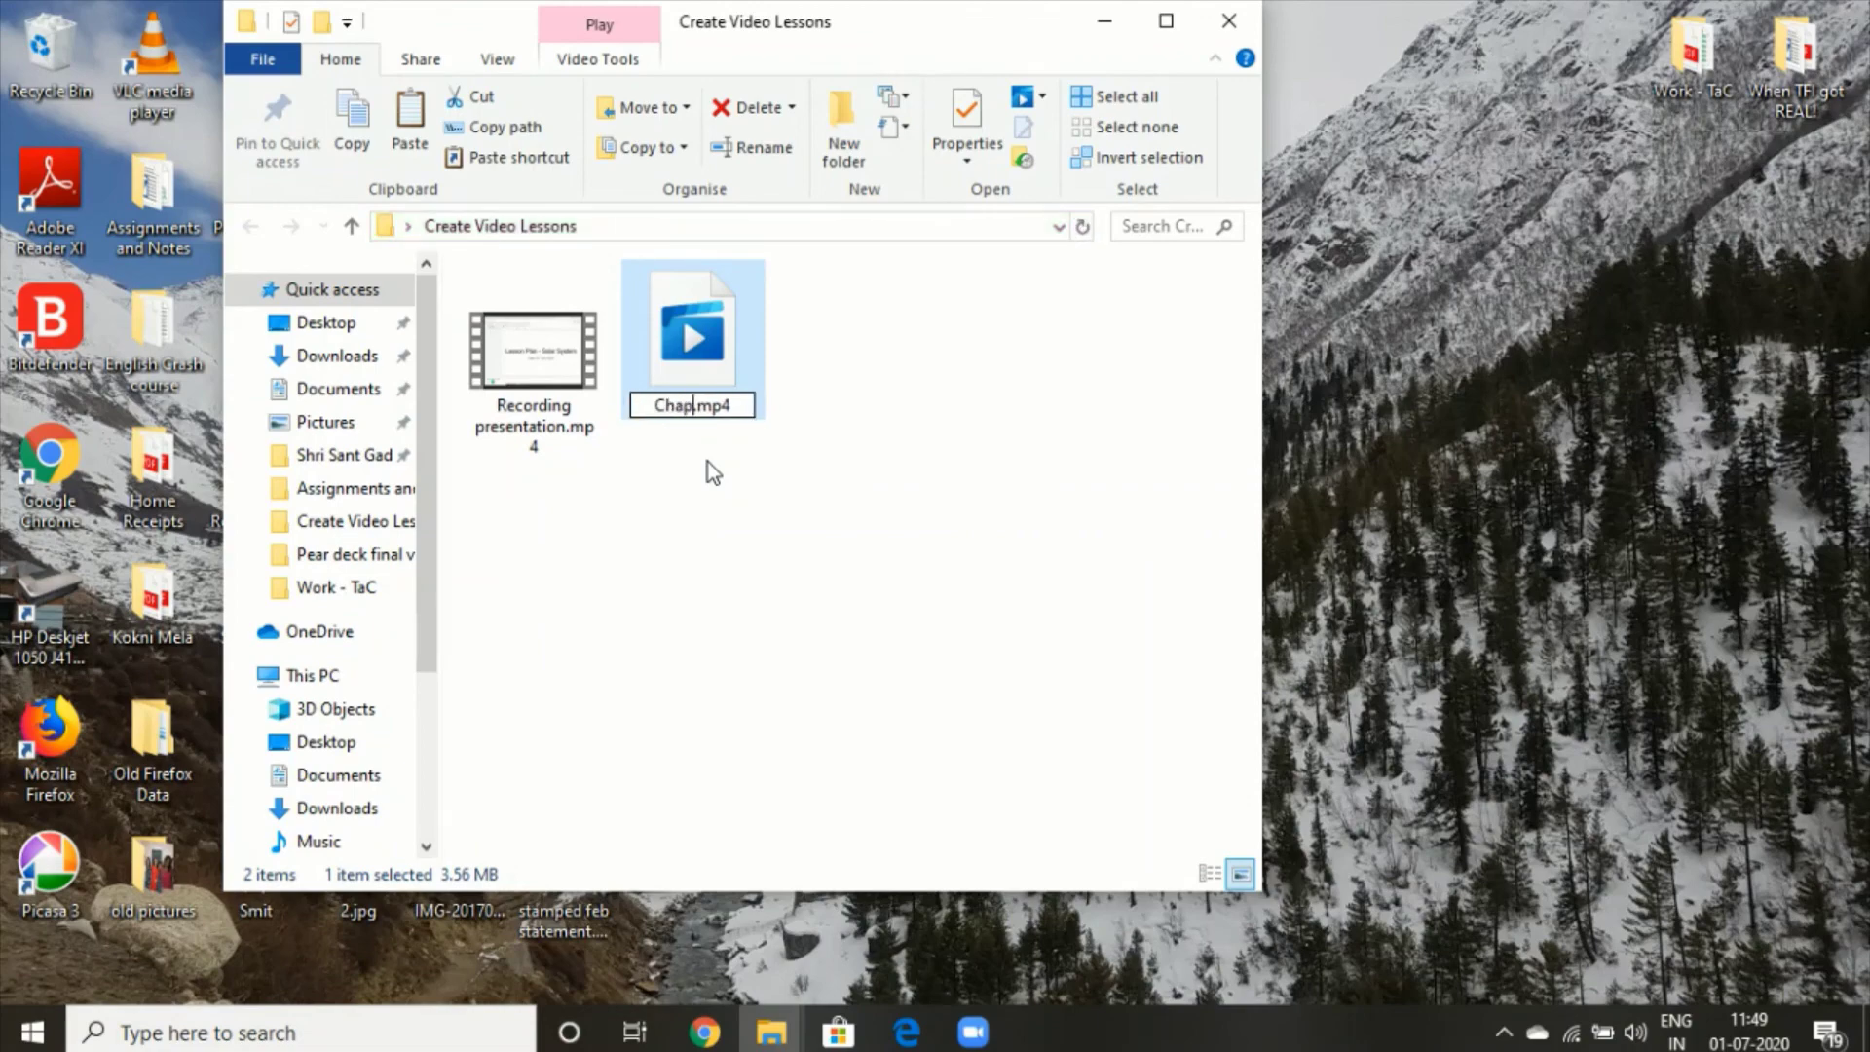
{"action": "type", "text": "r 2- "}
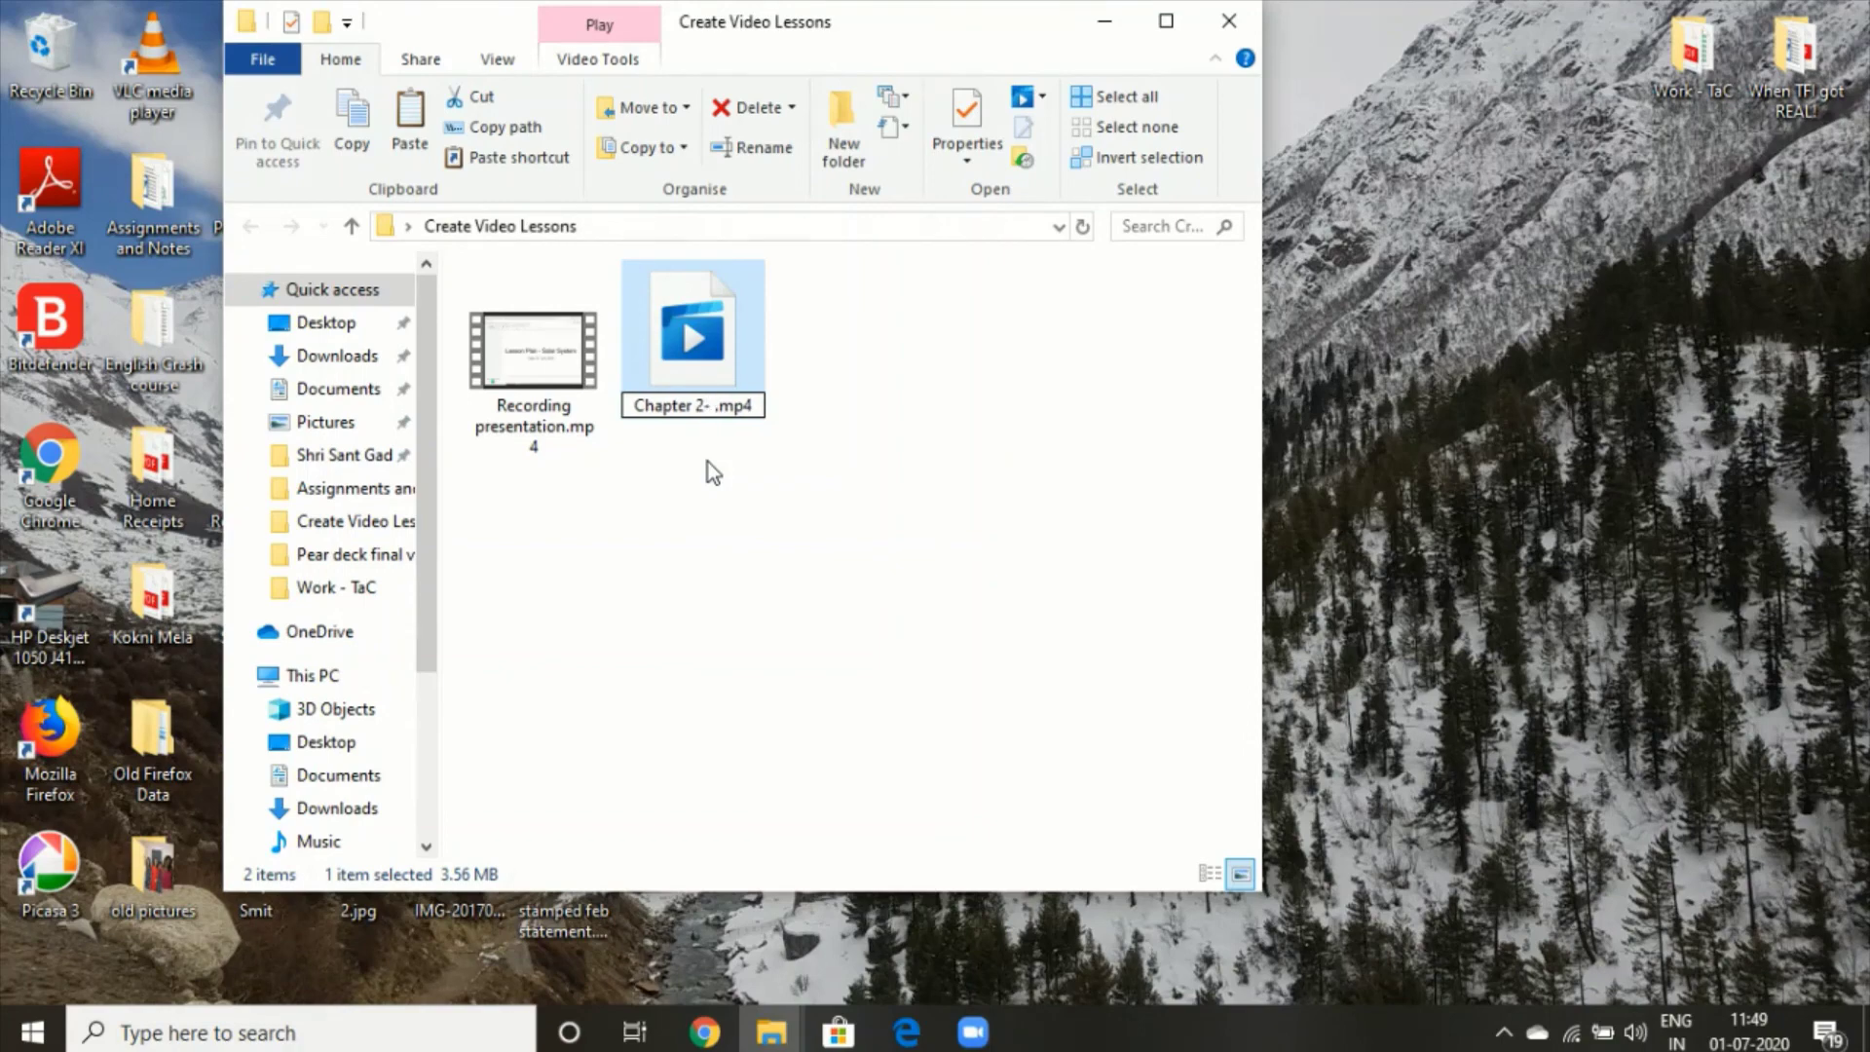
{"action": "type", "text": "Equations"}
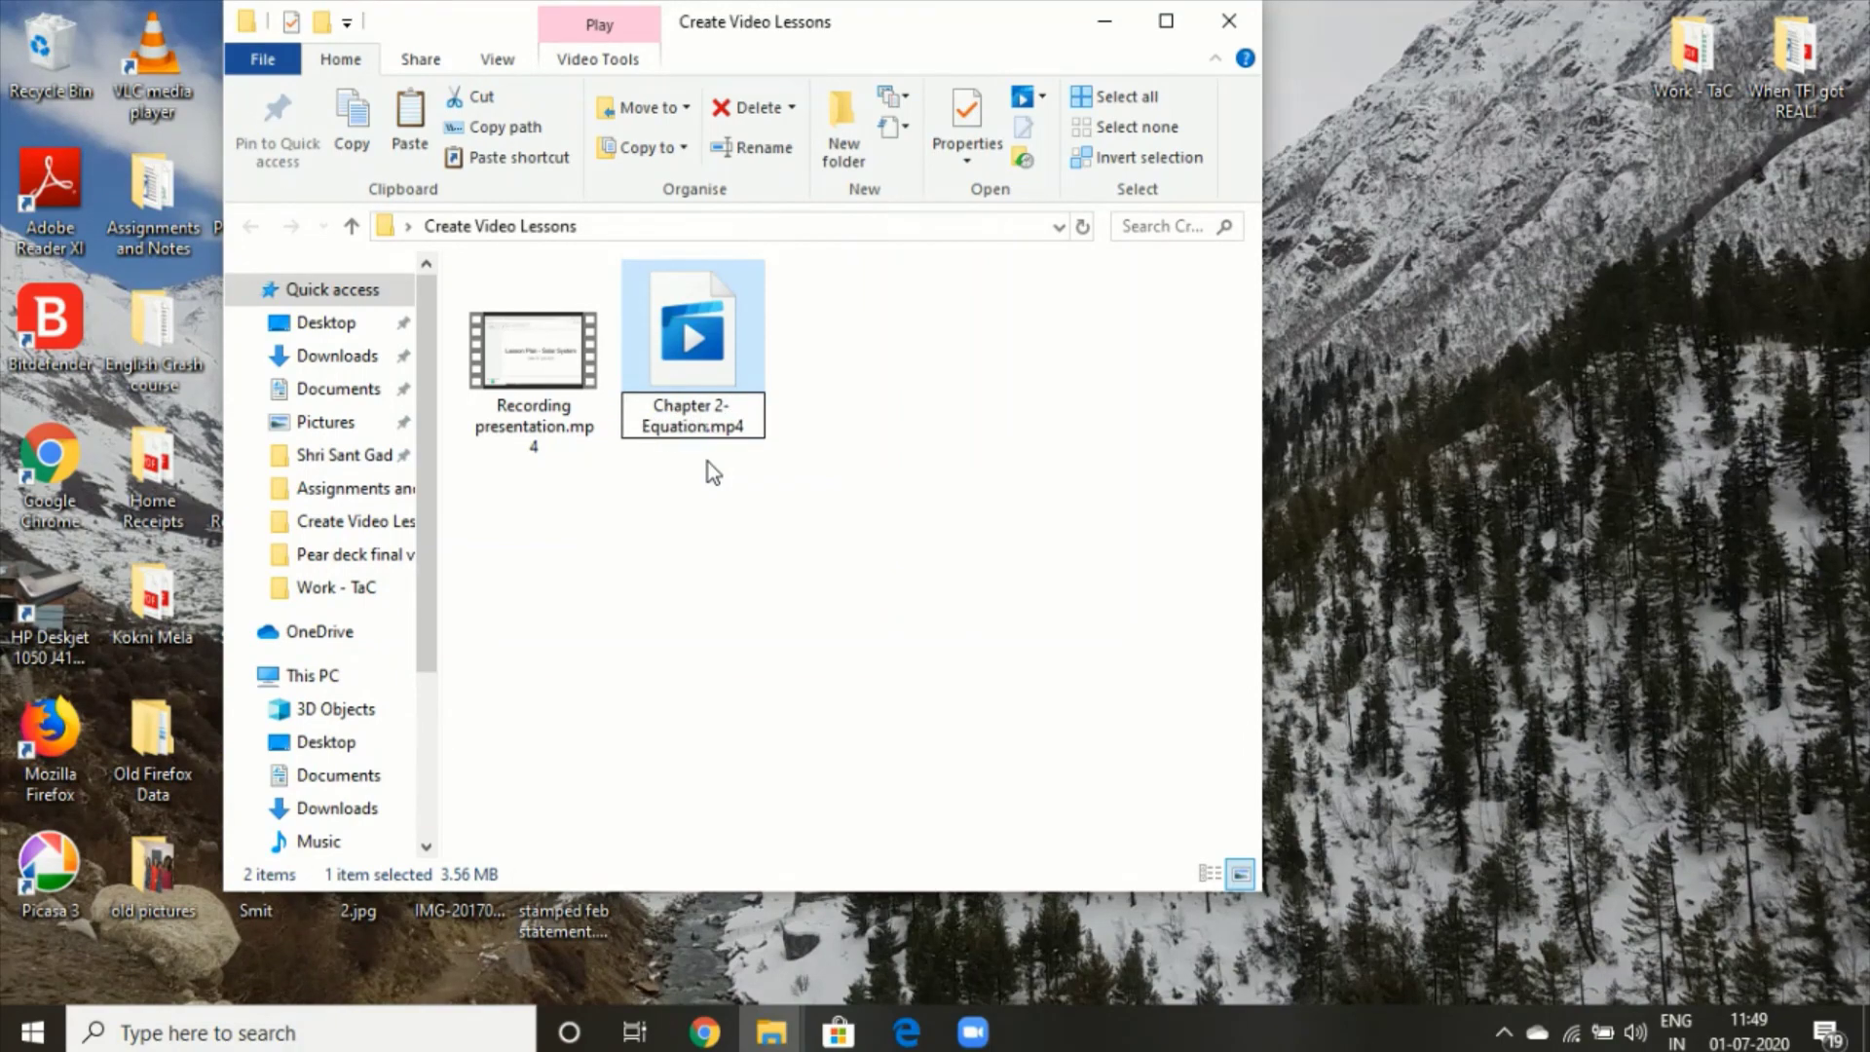
{"action": "key", "text": "Return"}
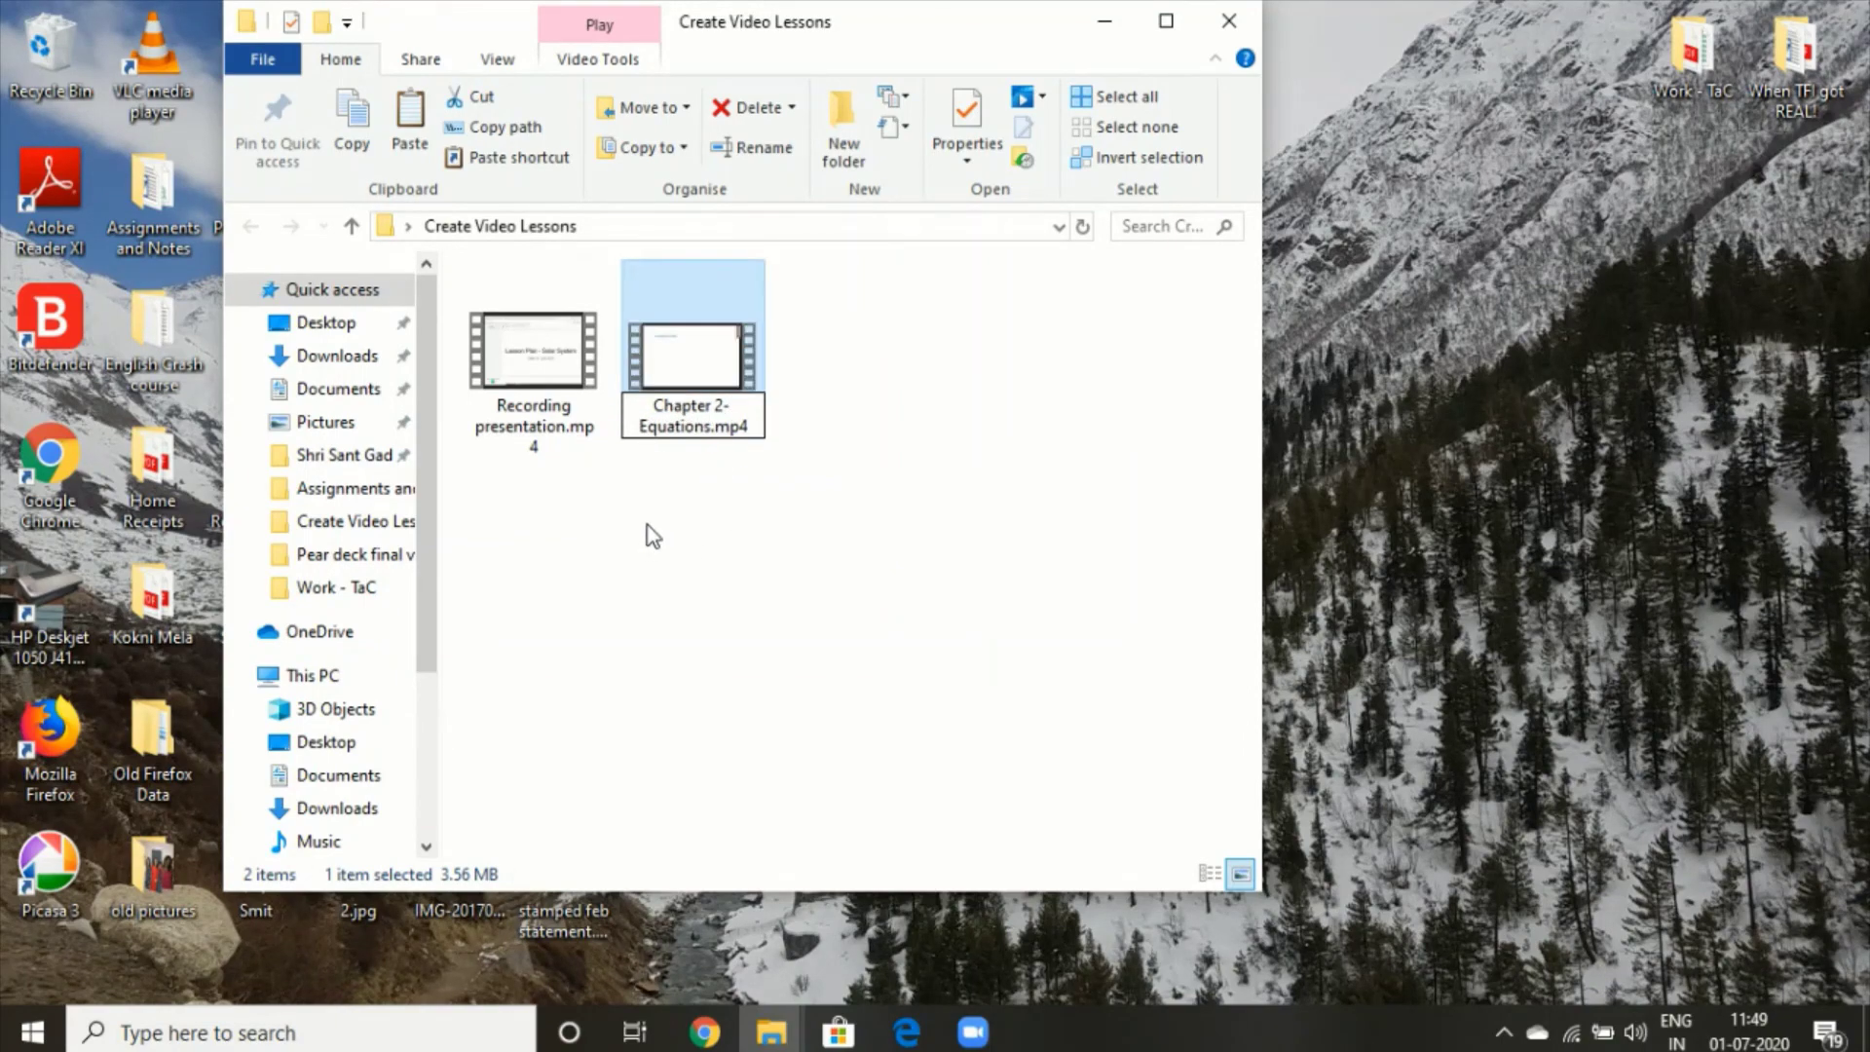
{"action": "left_click", "coordinate": [797, 471]}
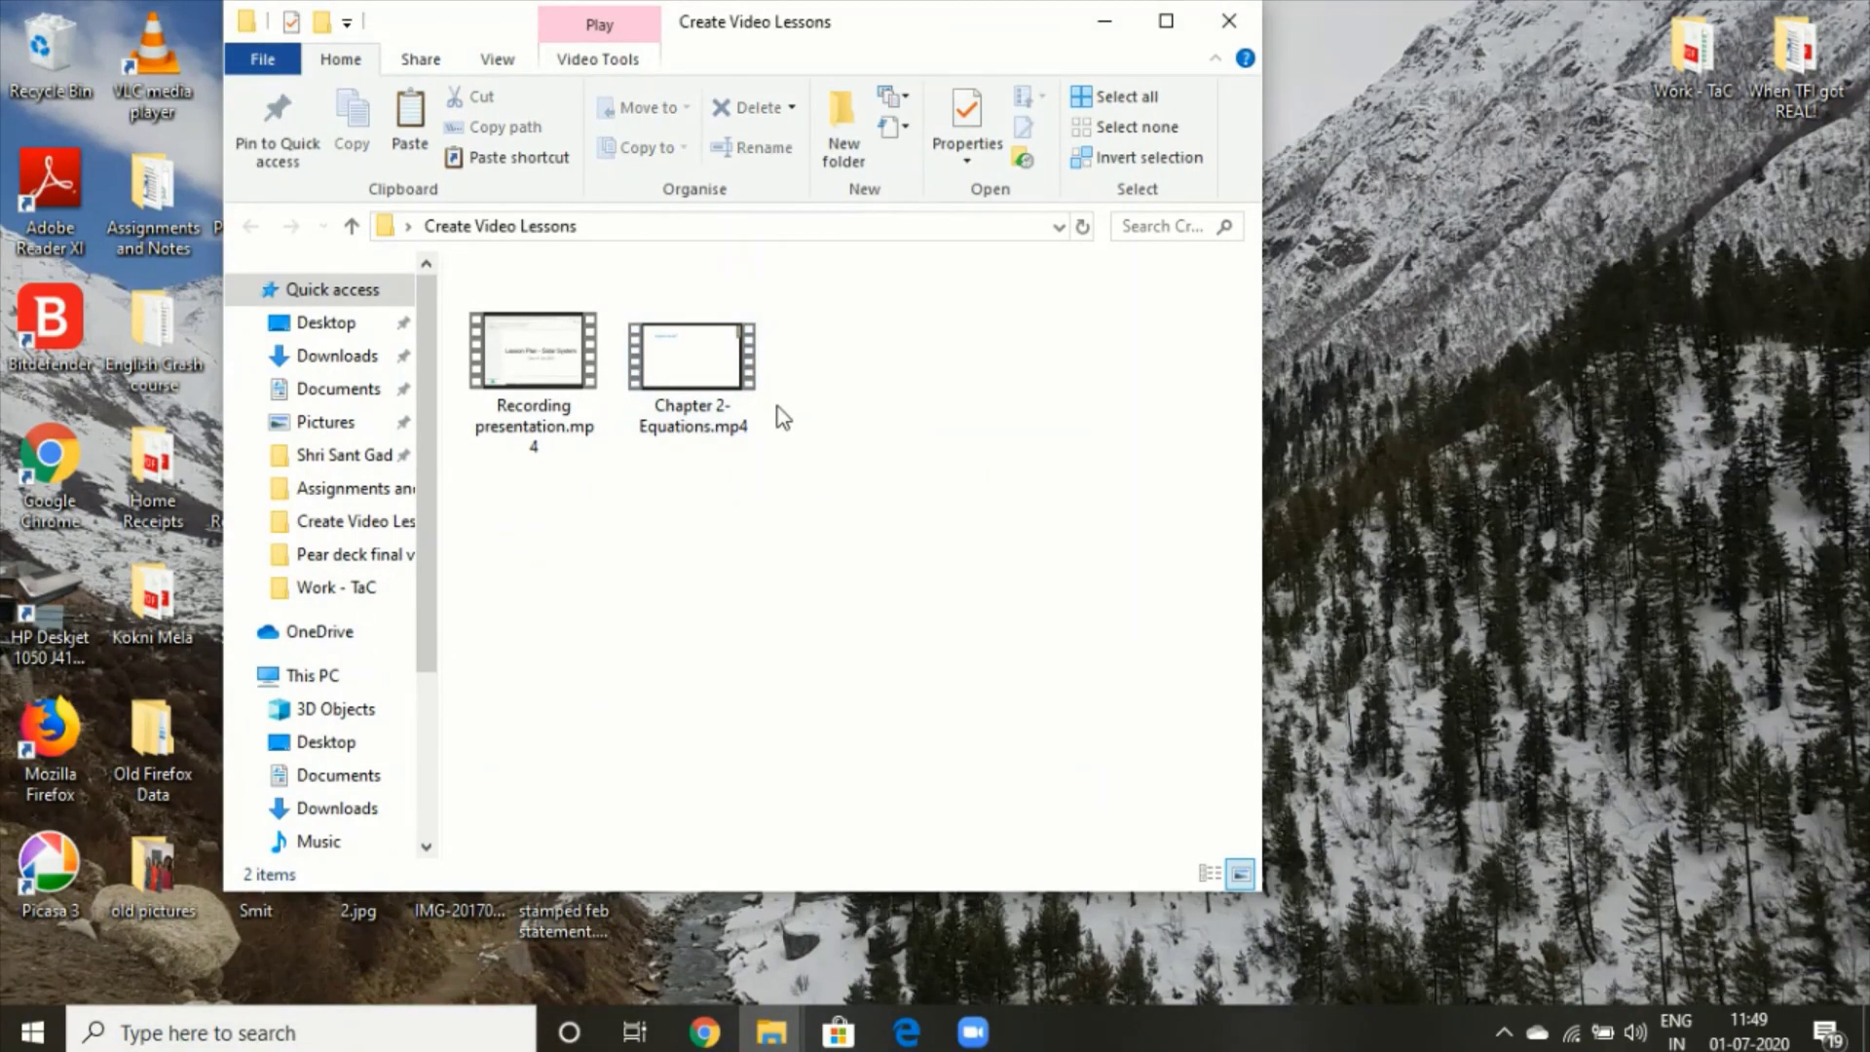
{"action": "mouse_move", "coordinate": [727, 383]}
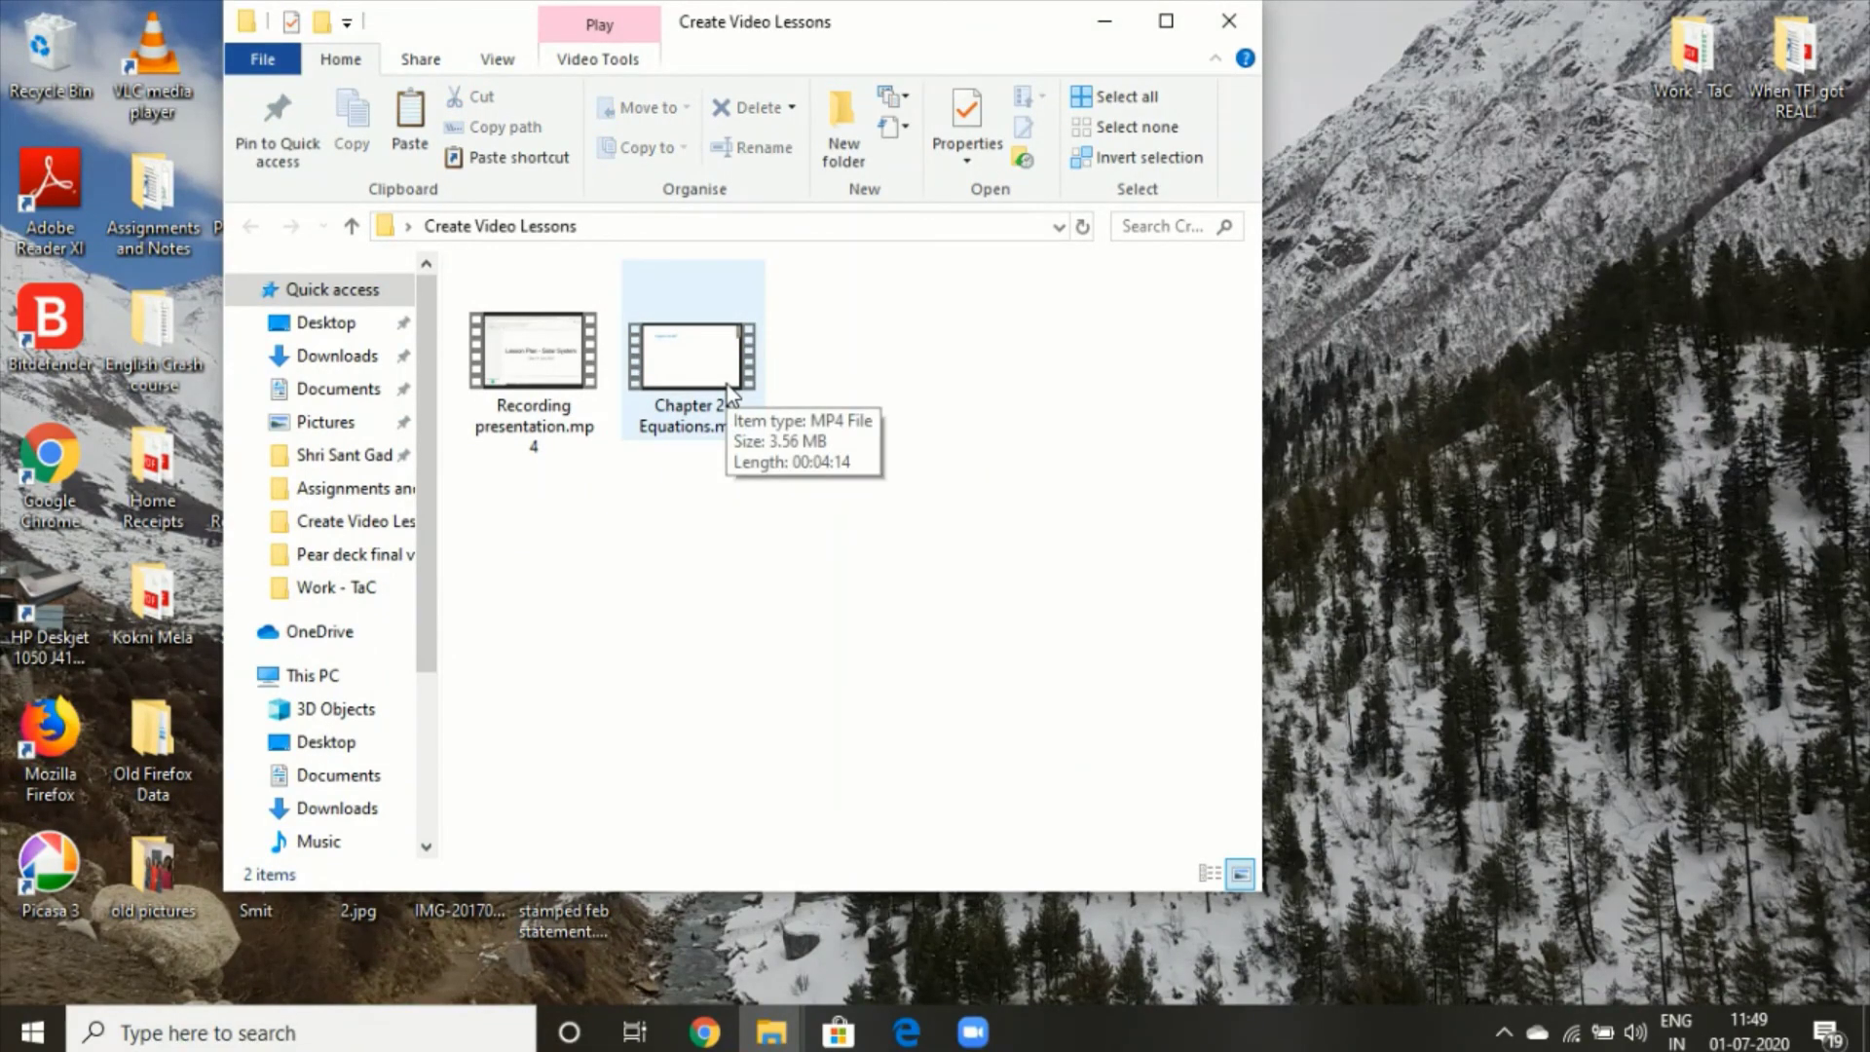